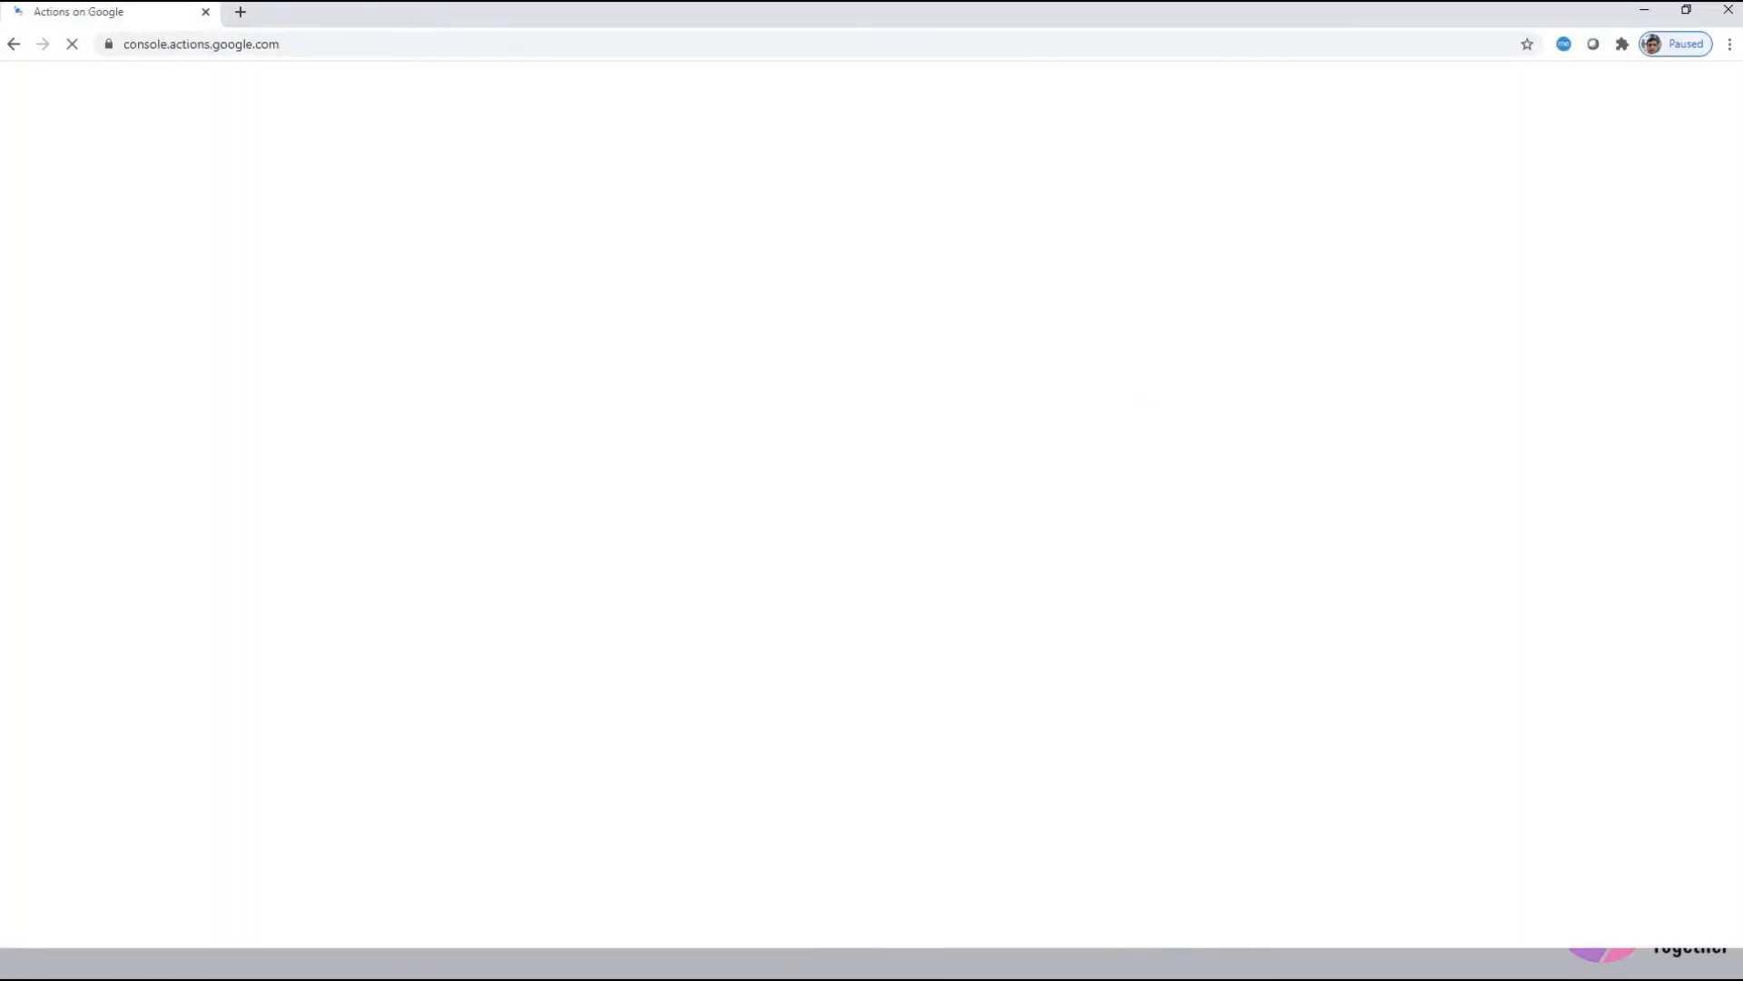
Step: Create the Chatbot-demo Actions project as a Custom Action to be built with Dialogflow
left_click(1230, 378)
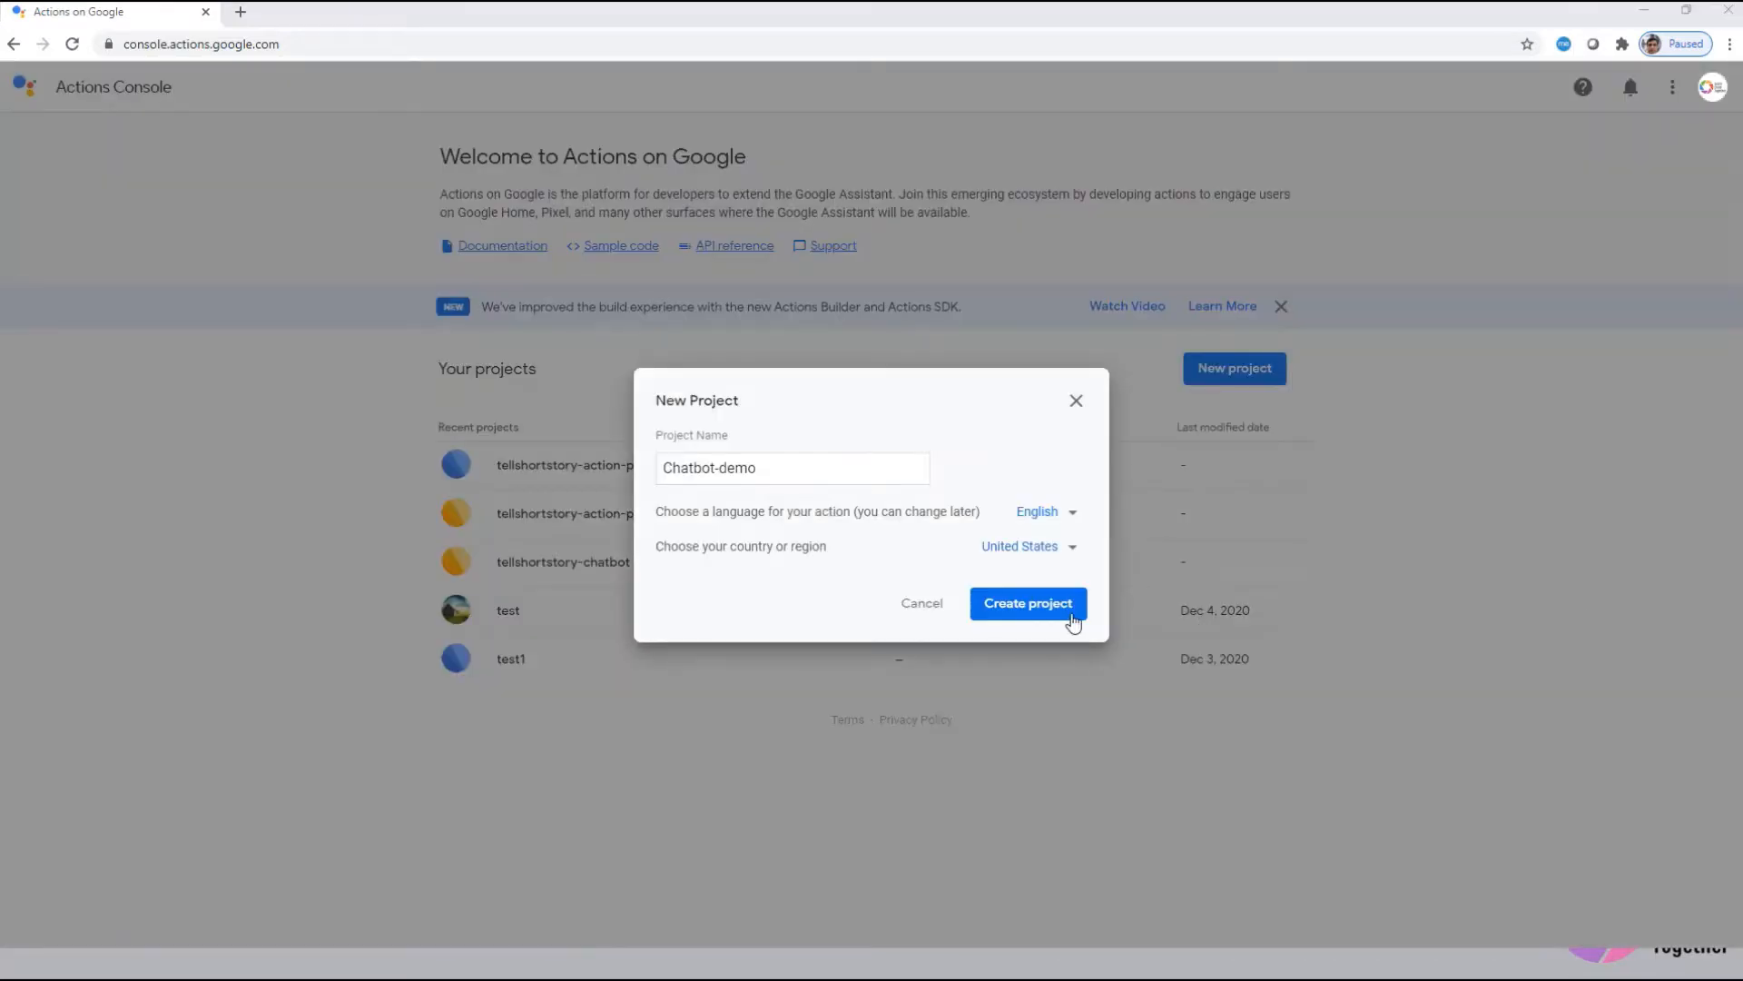
left_click(1031, 610)
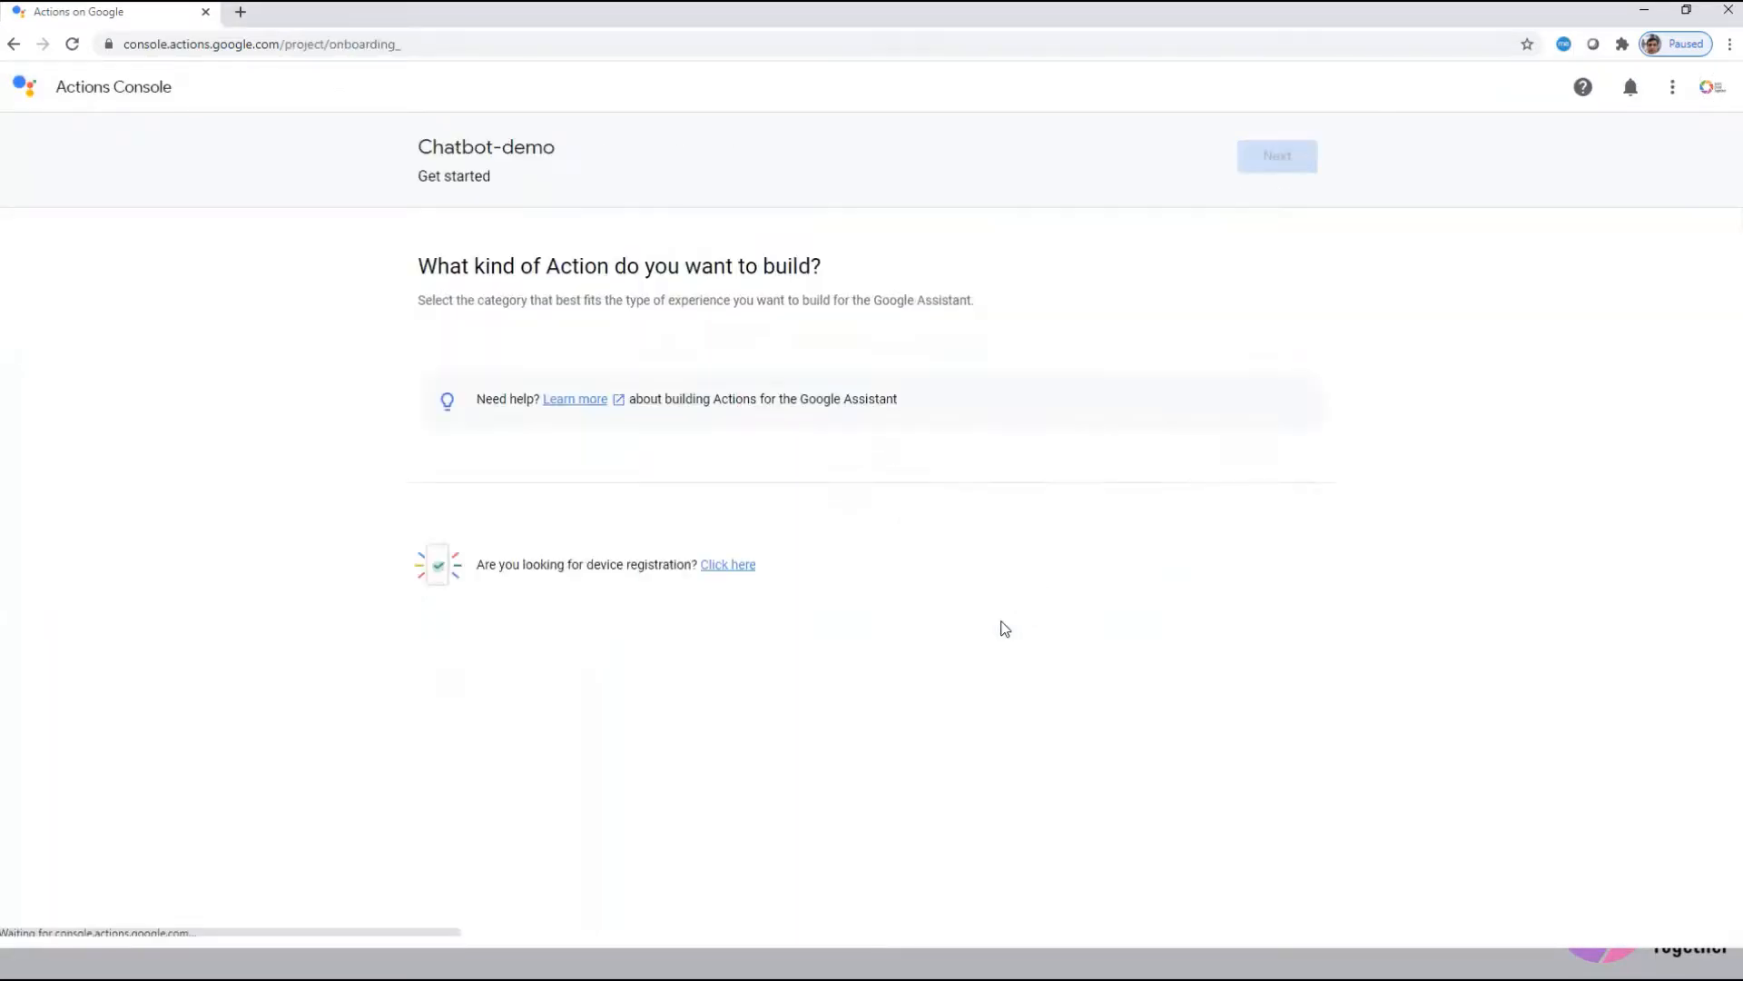
scroll(835, 758, "down", 1)
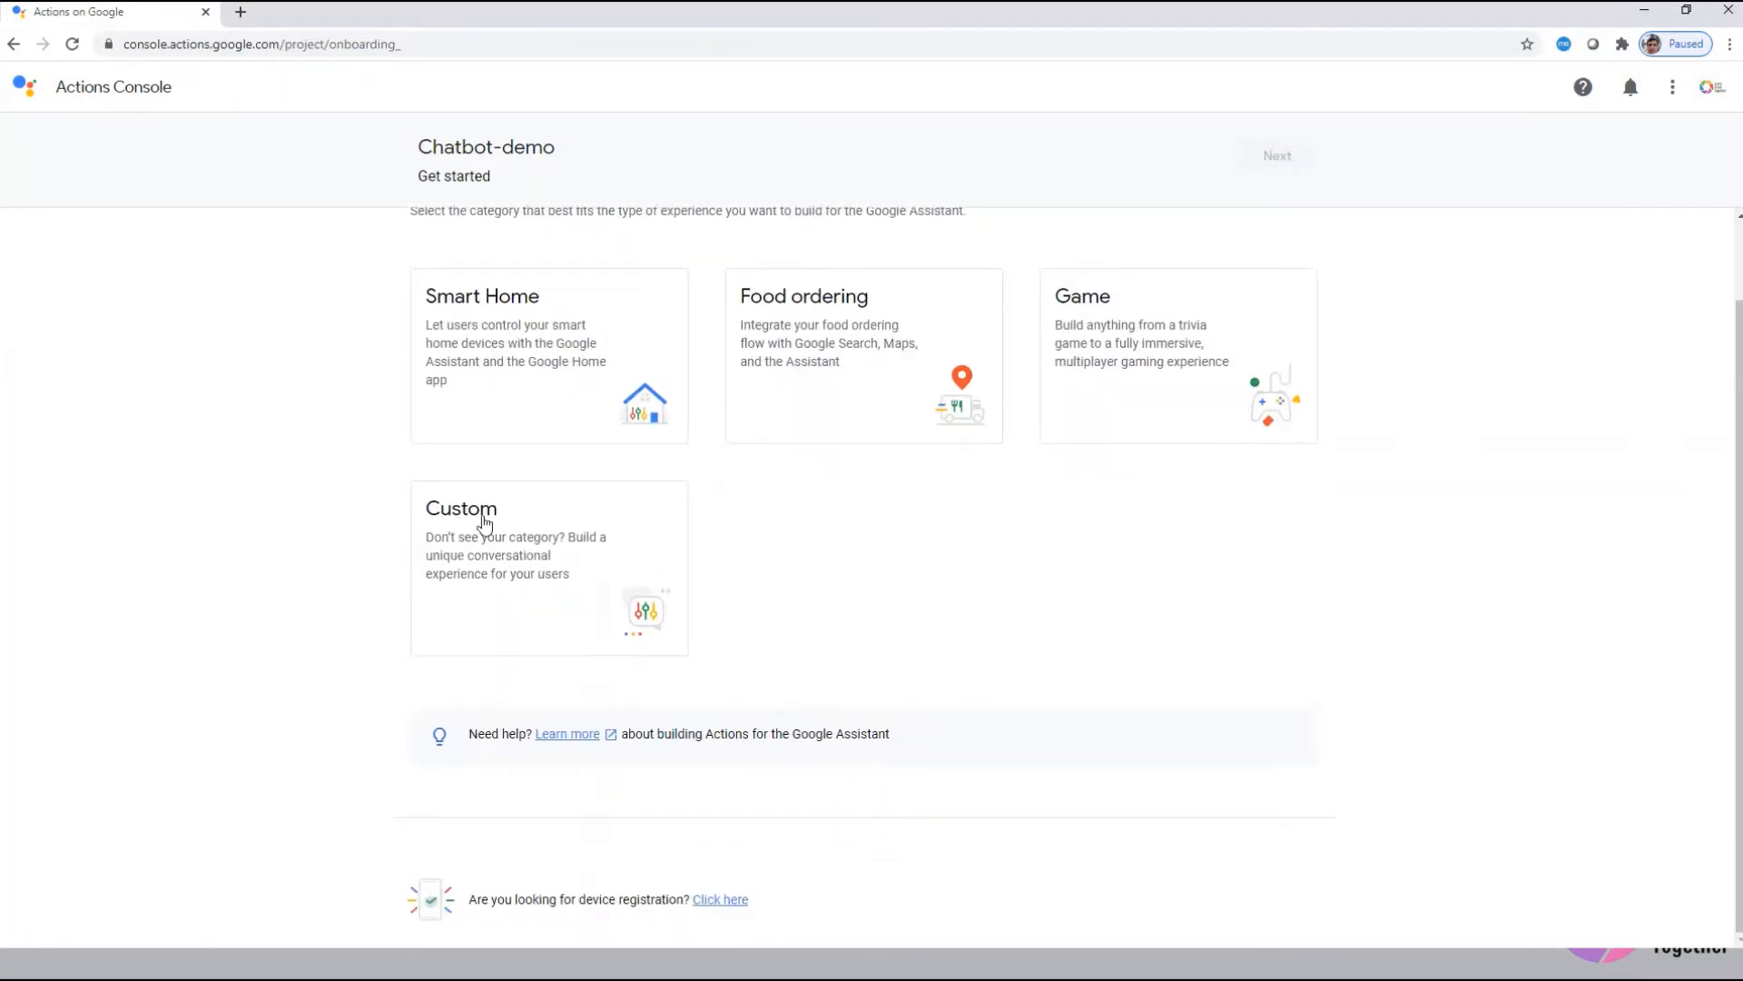
left_click(495, 557)
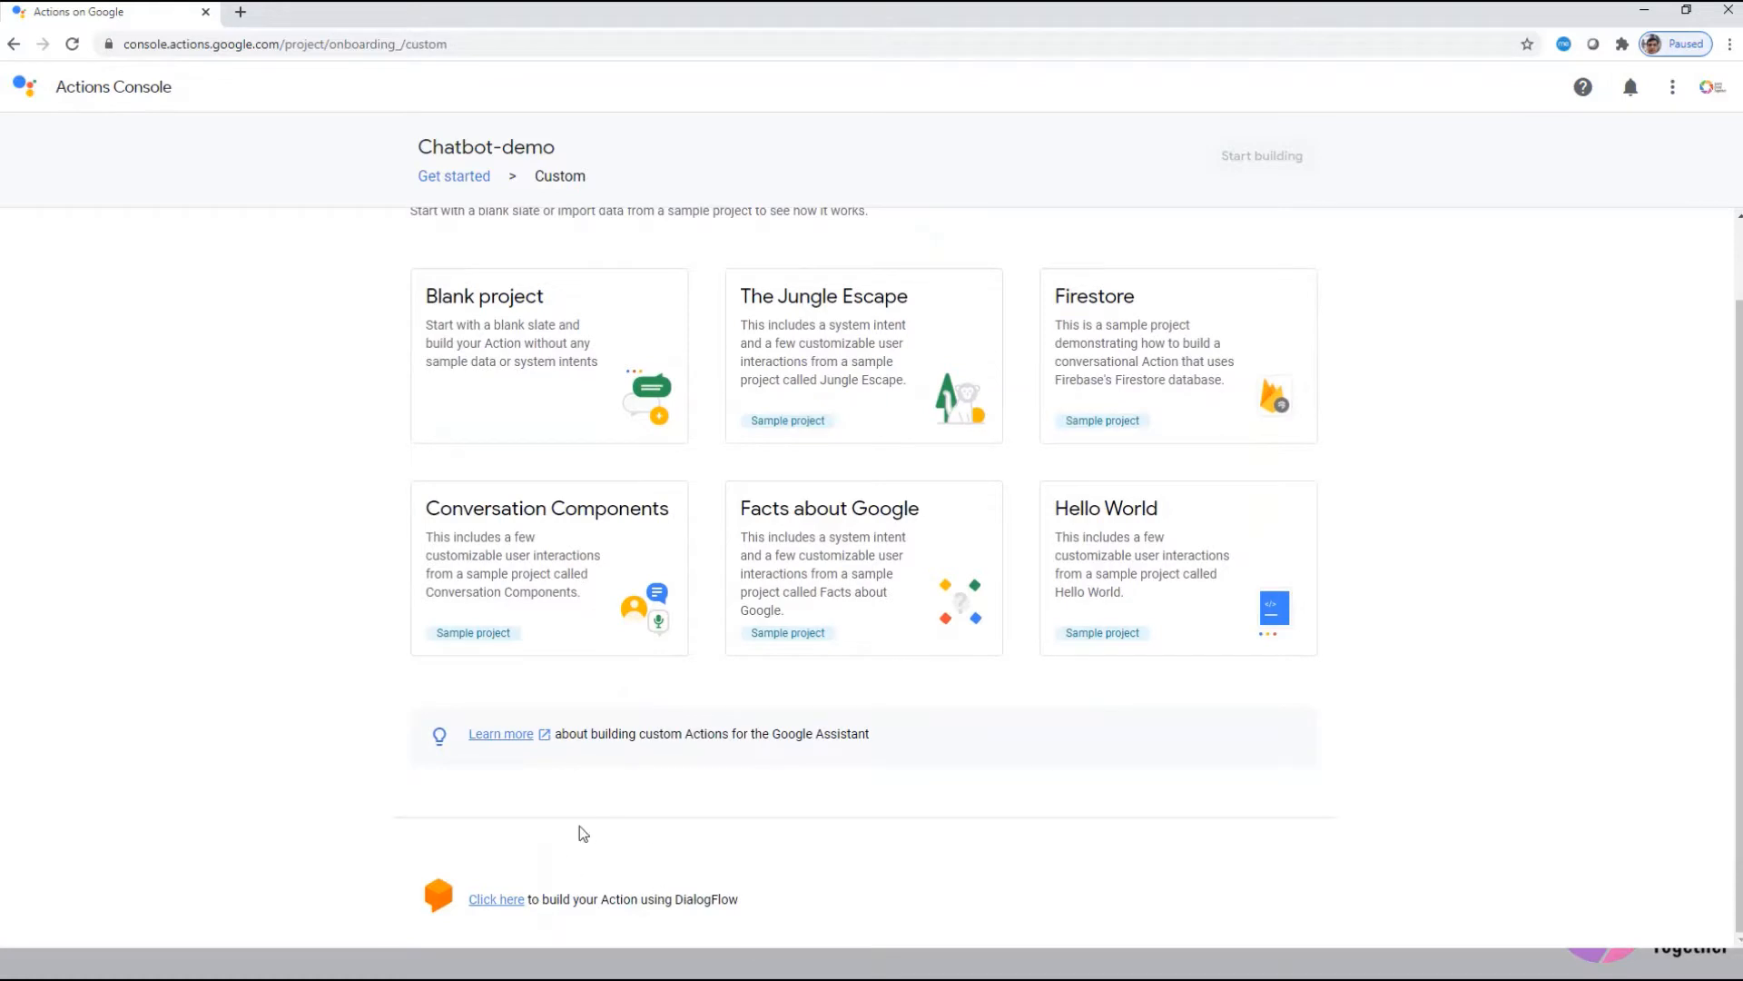
left_click(498, 902)
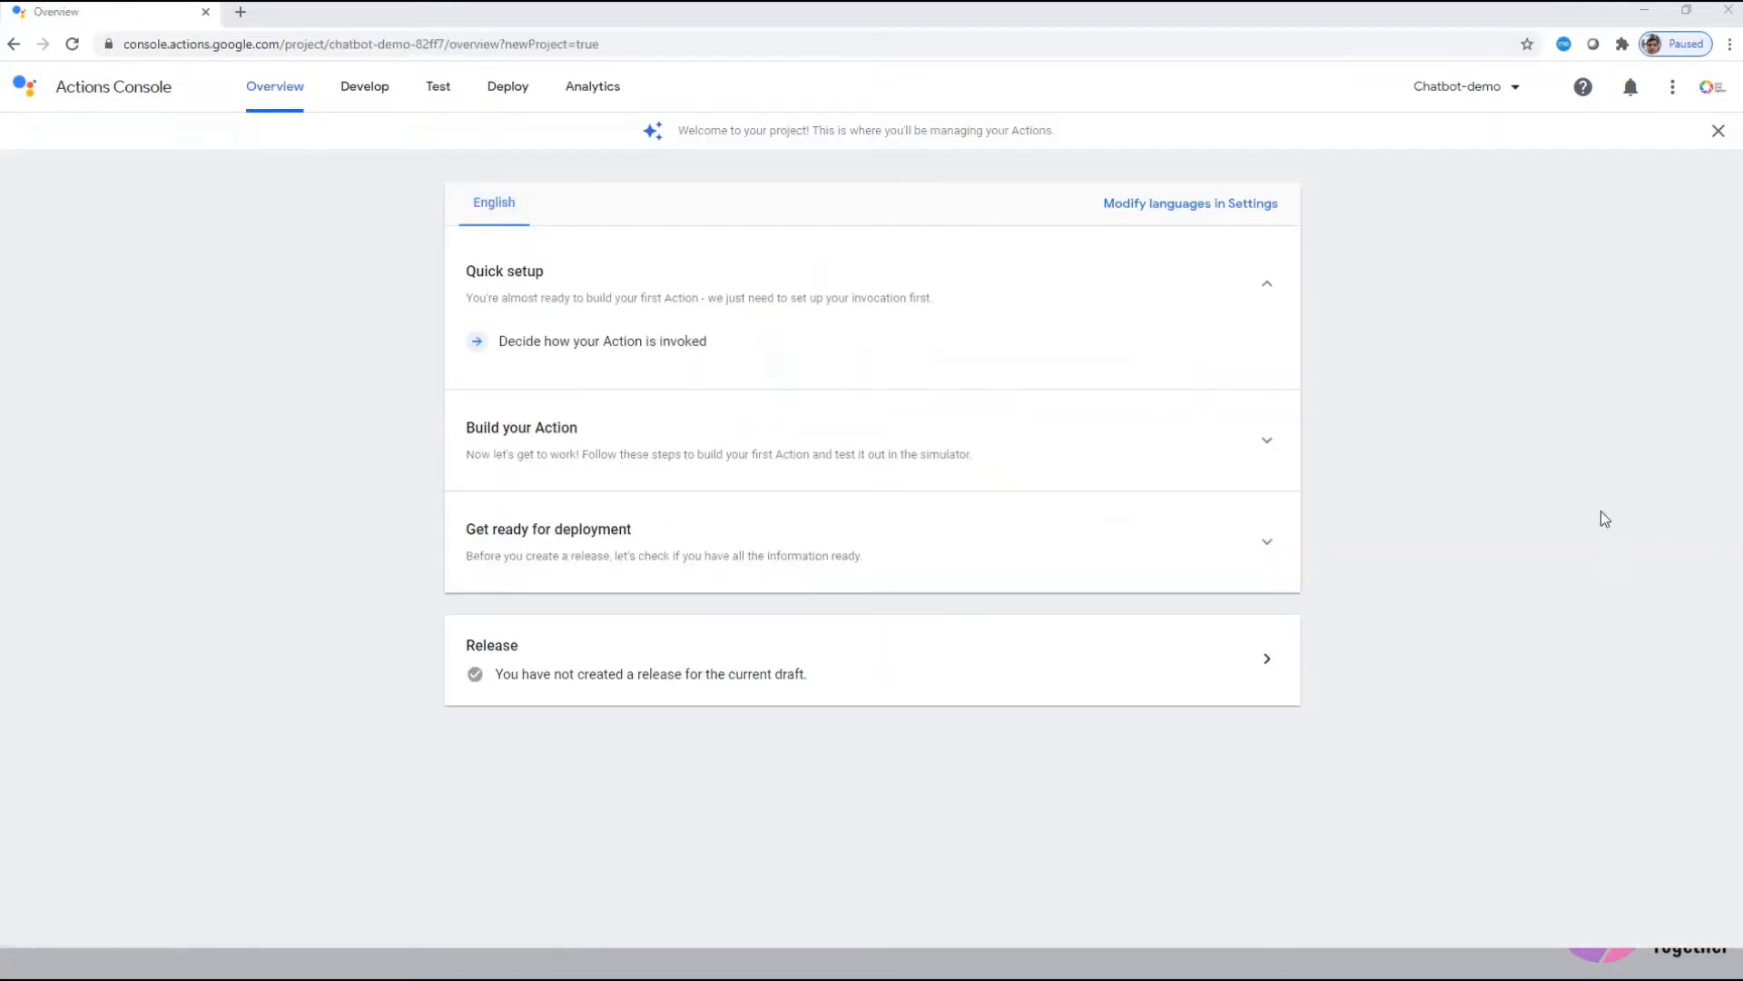
Step: Add a Custom intent Action to Chatbot-demo and build it in Dialogflow
left_click(595, 443)
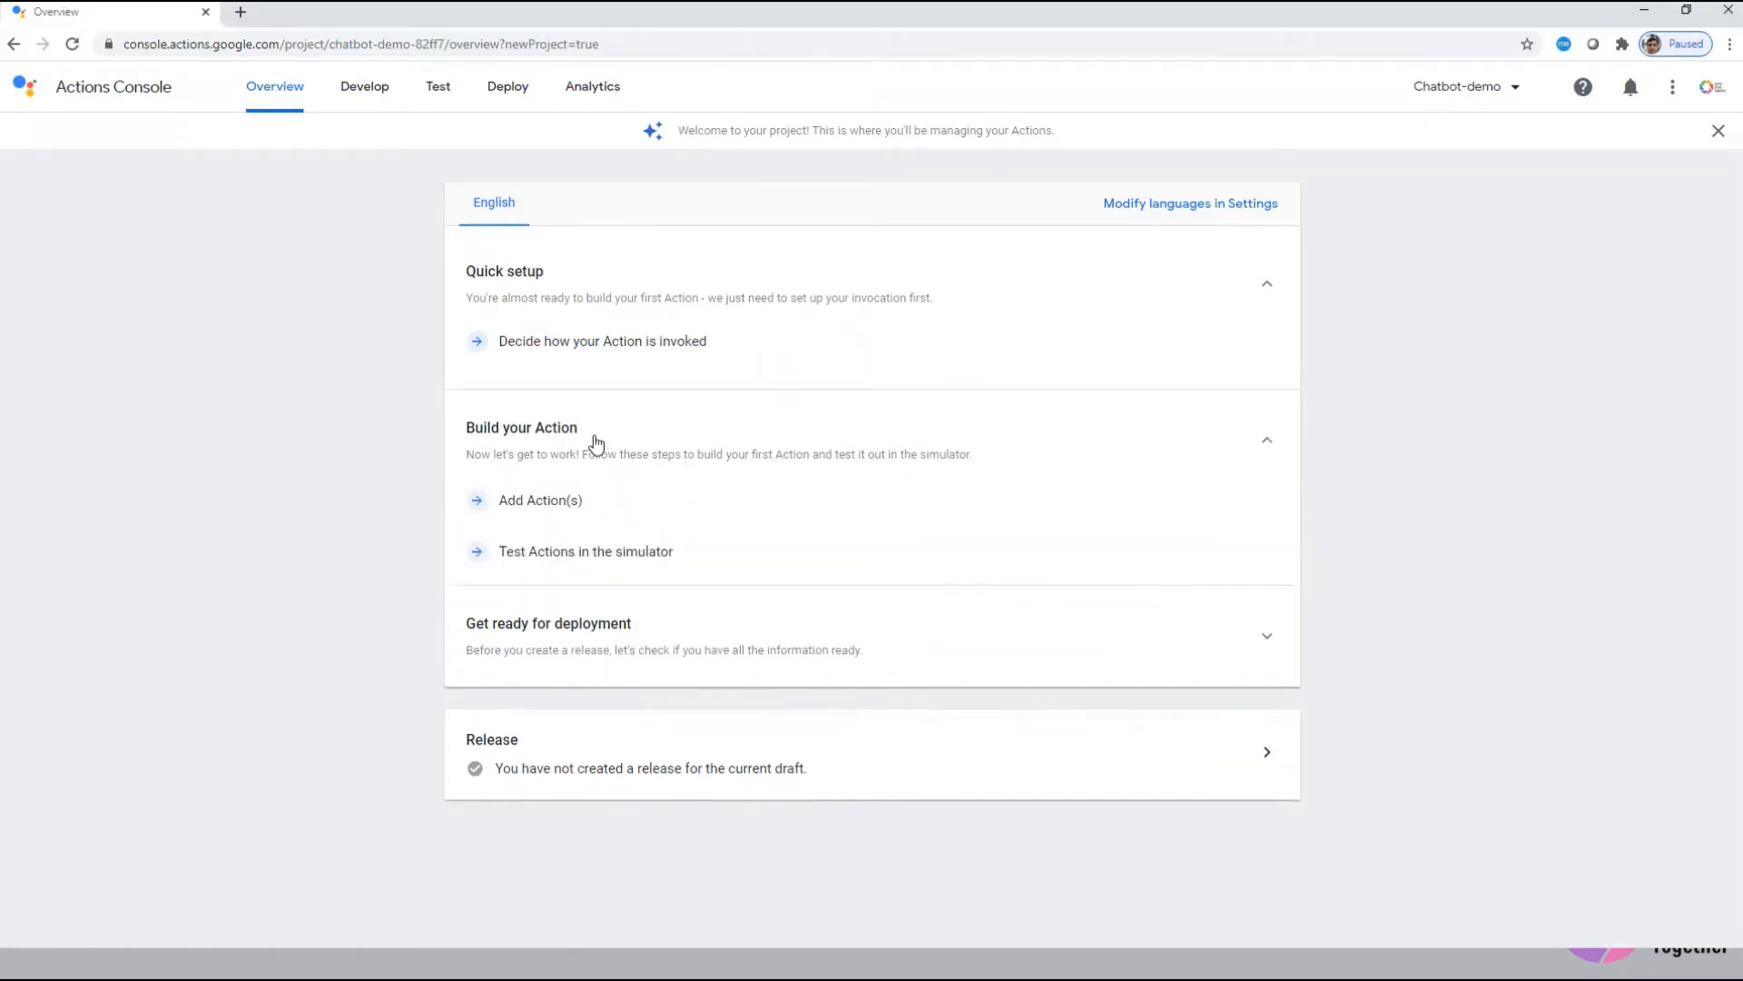
left_click(542, 499)
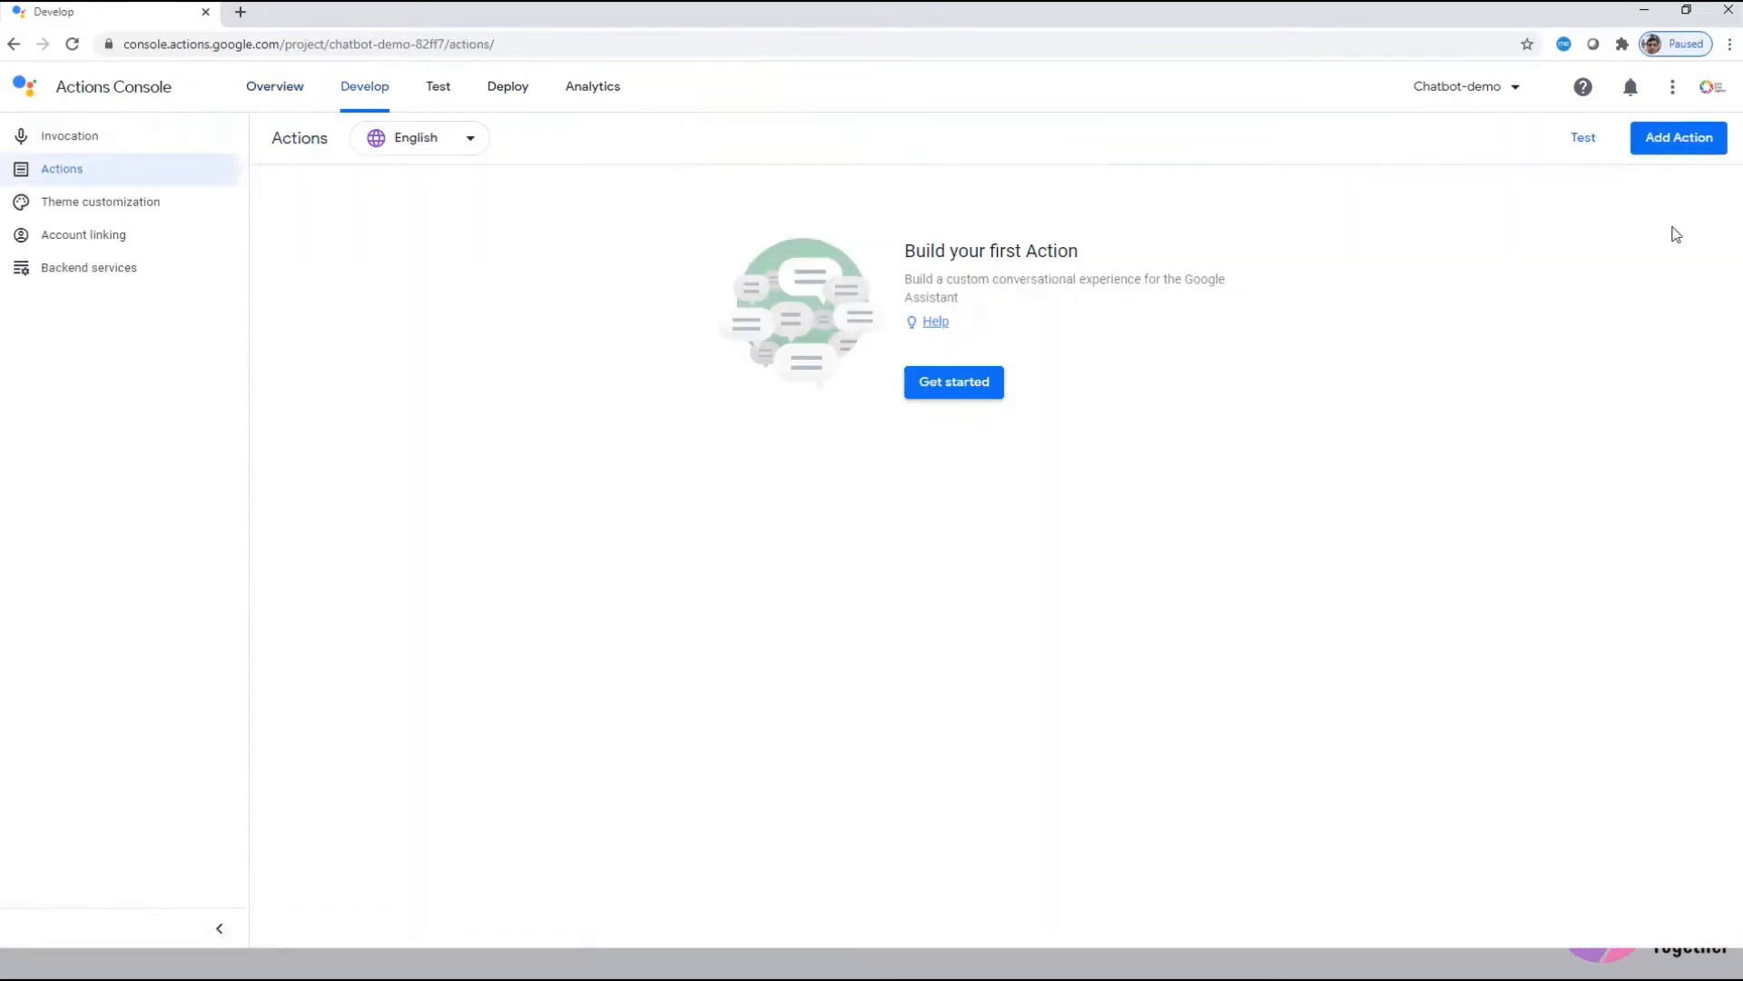
left_click(1669, 146)
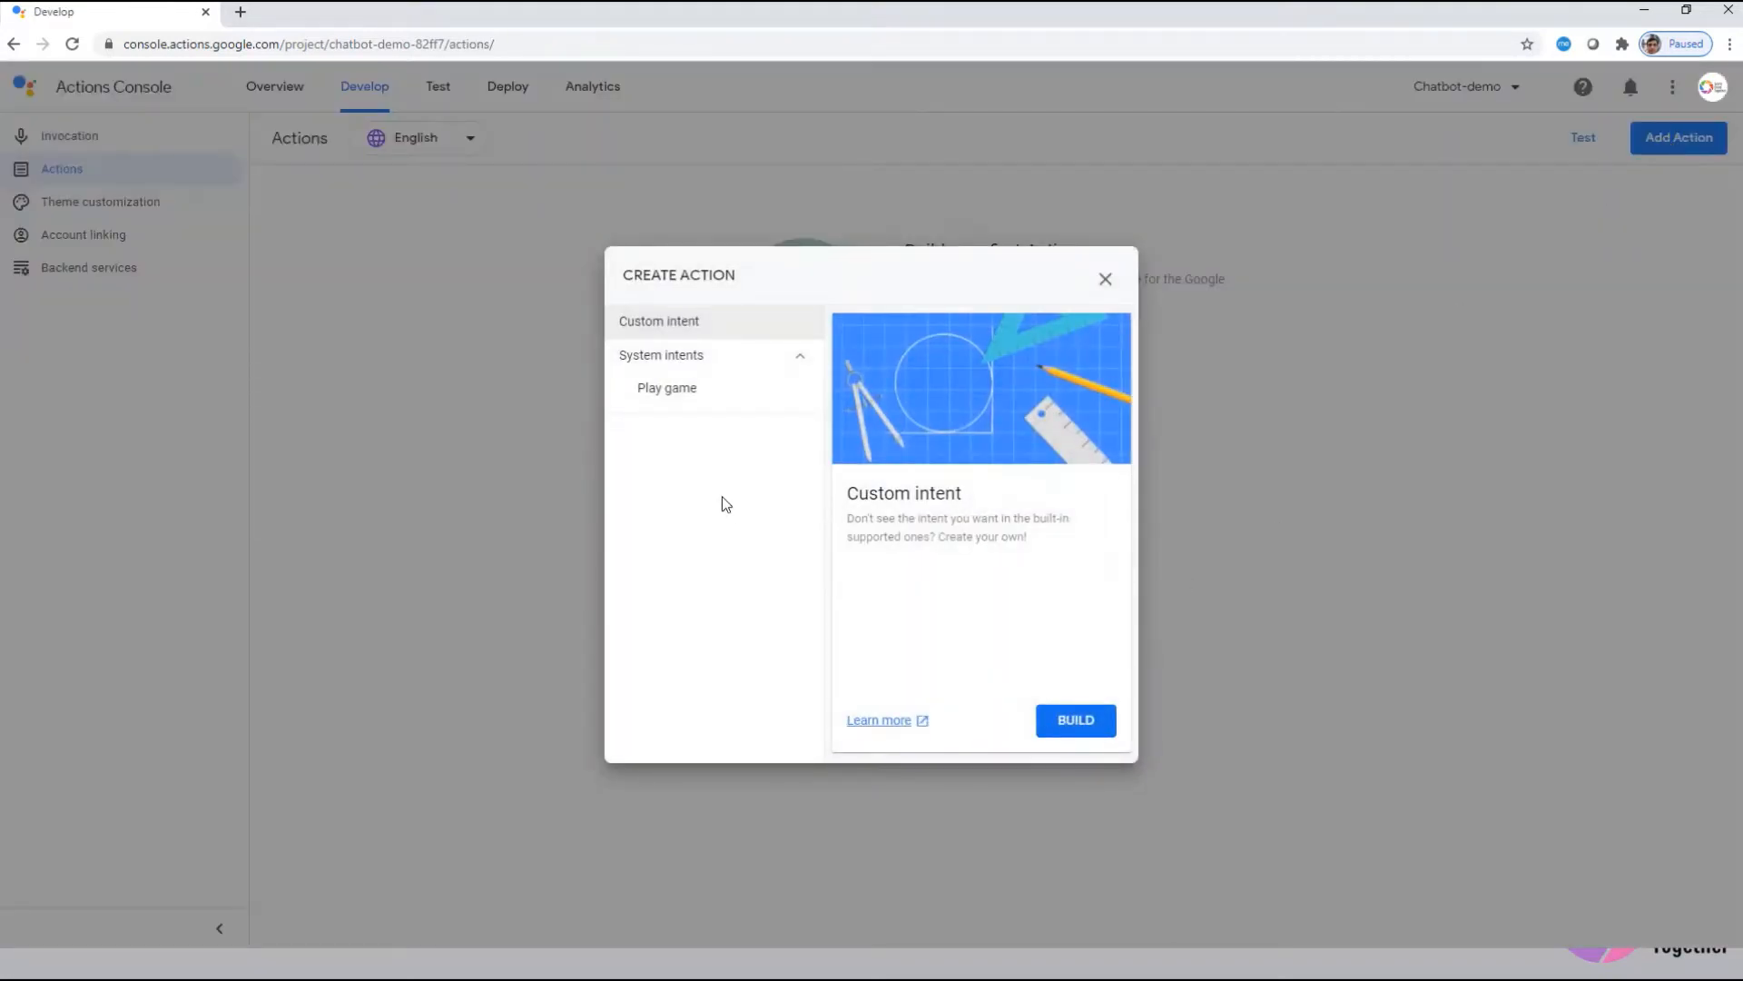
left_click(1083, 736)
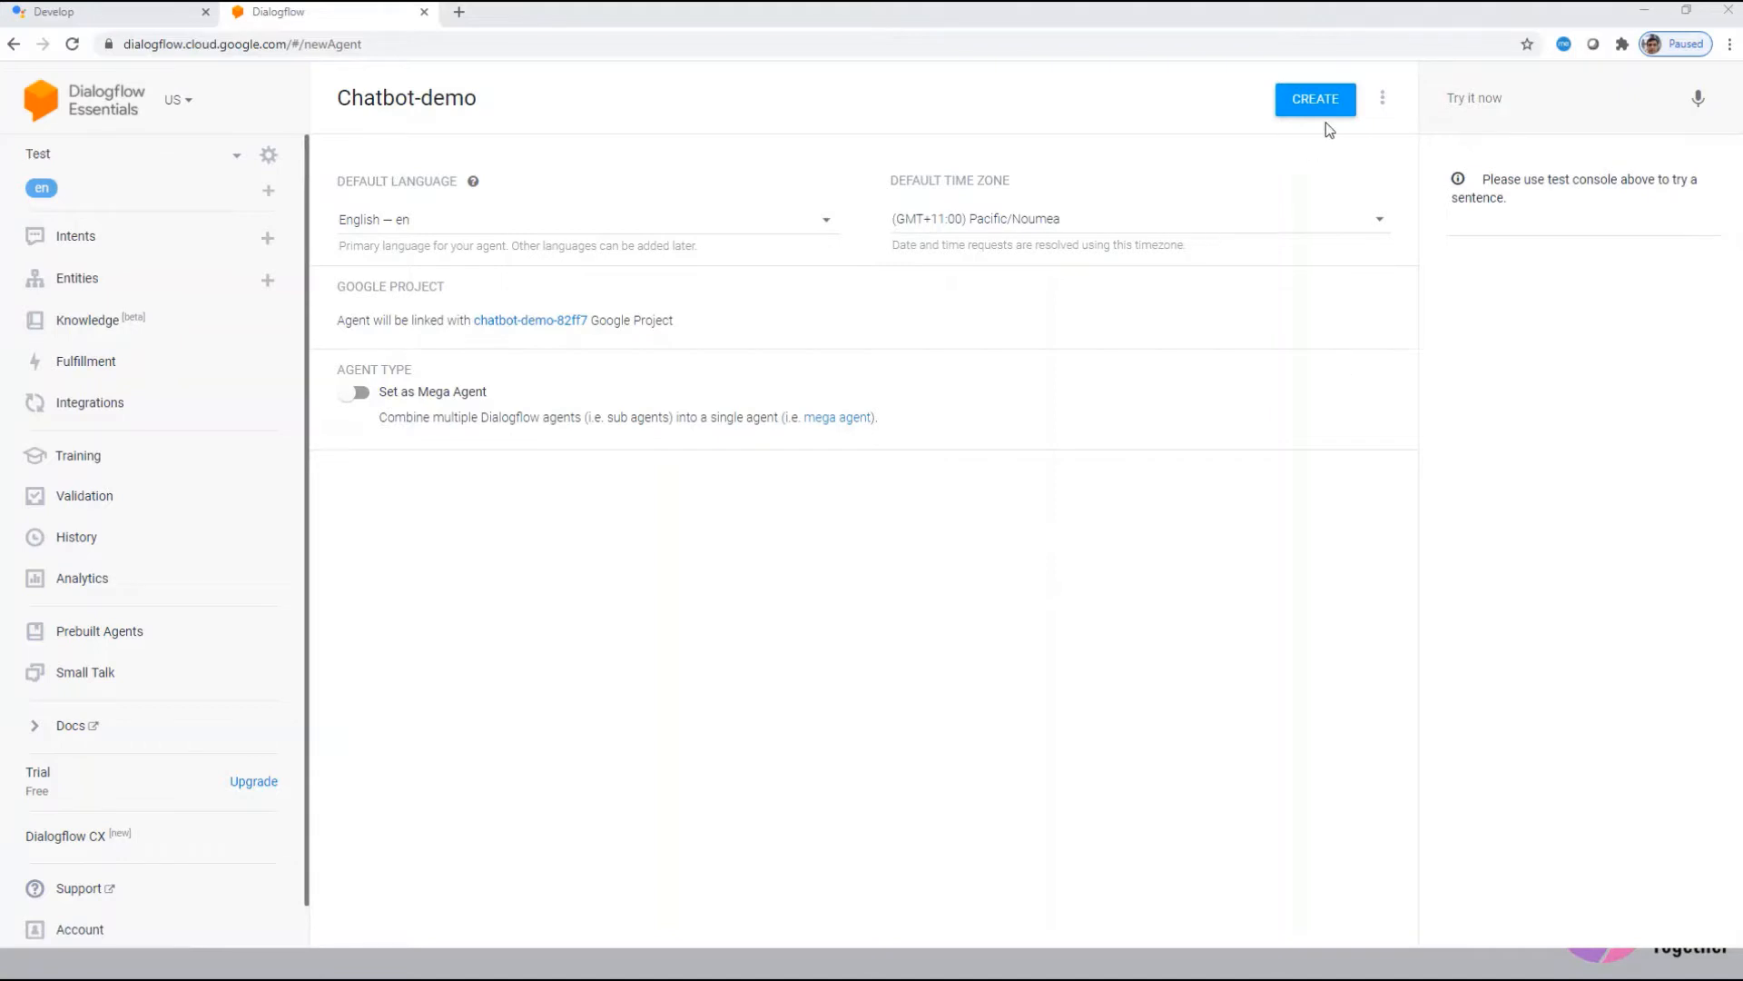
Step: Create the English Chatbot-demo agent linked to the Chatbot-demo Google project
left_click(1303, 100)
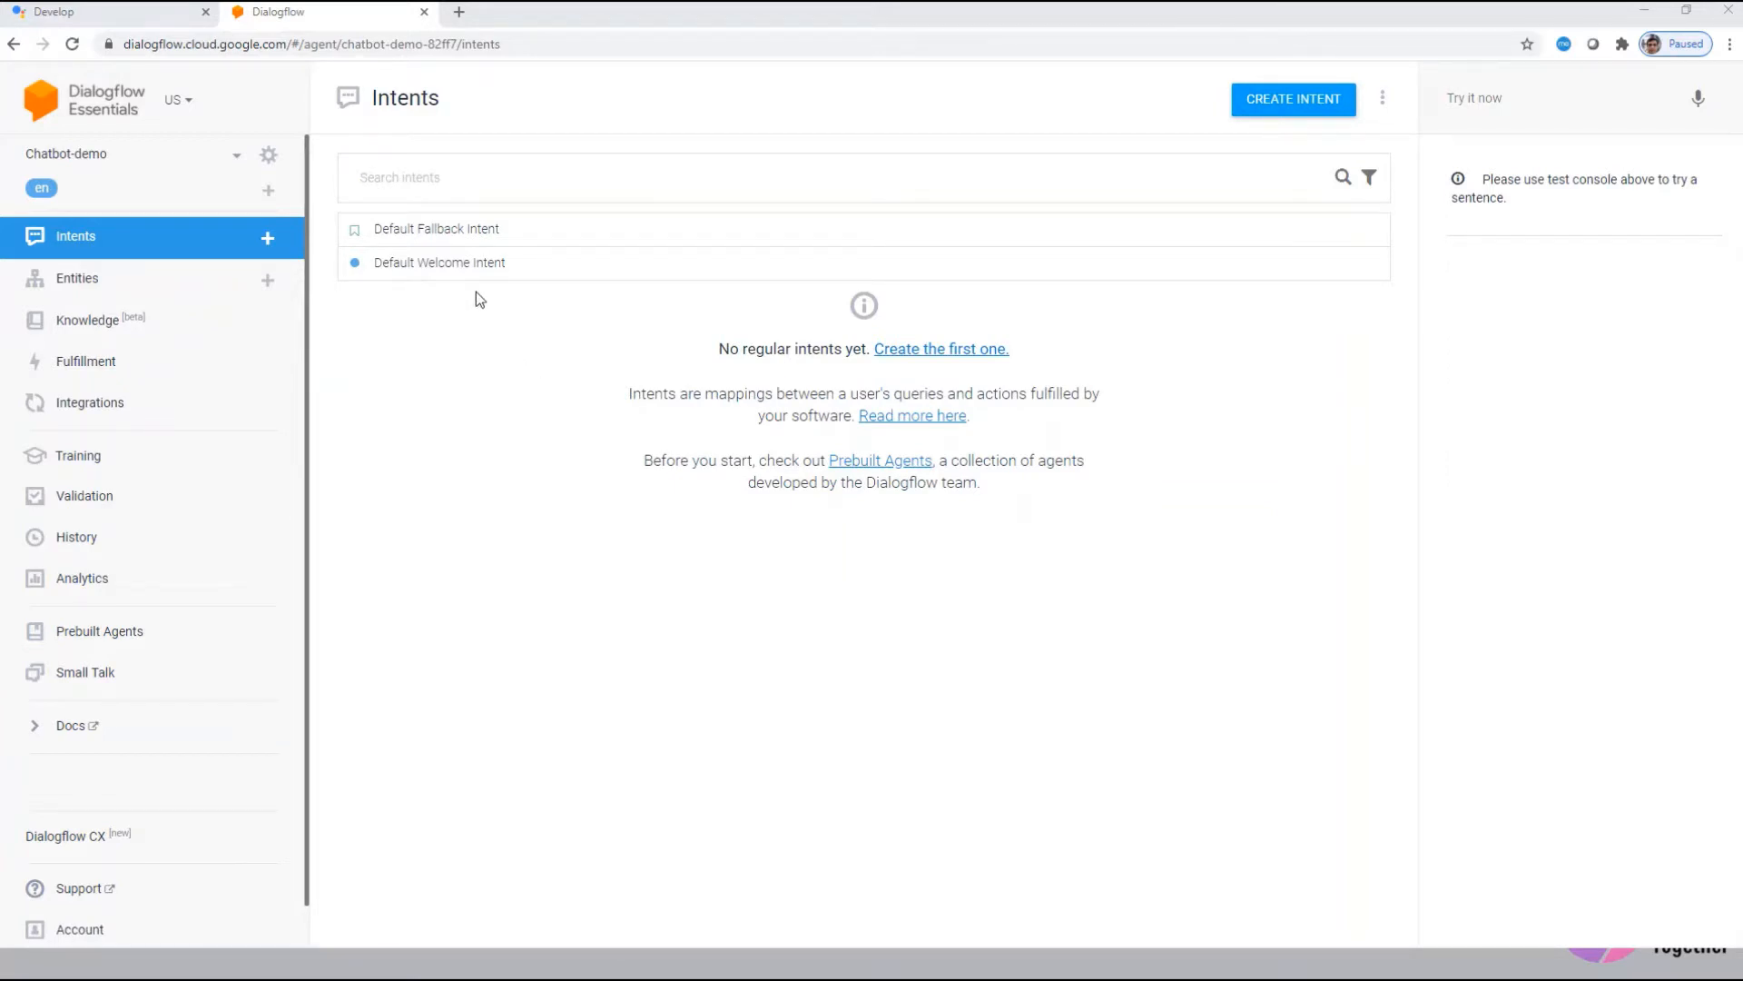
left_click(504, 243)
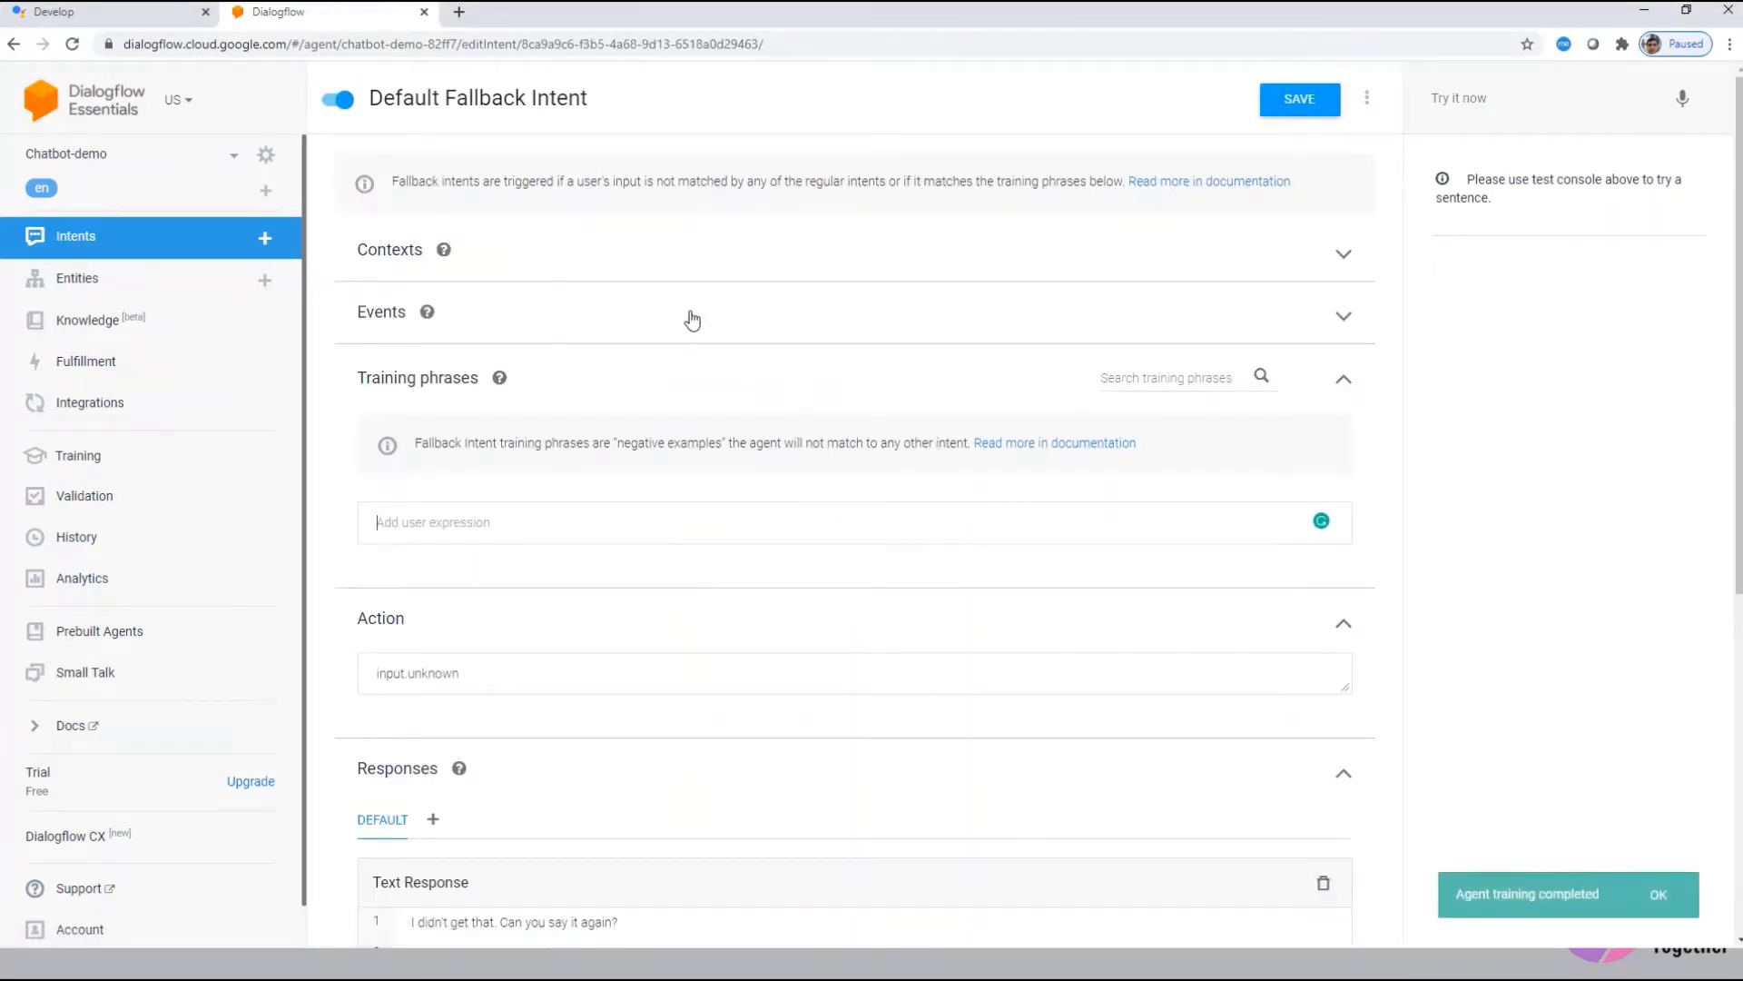
scroll(662, 557, "down", 3)
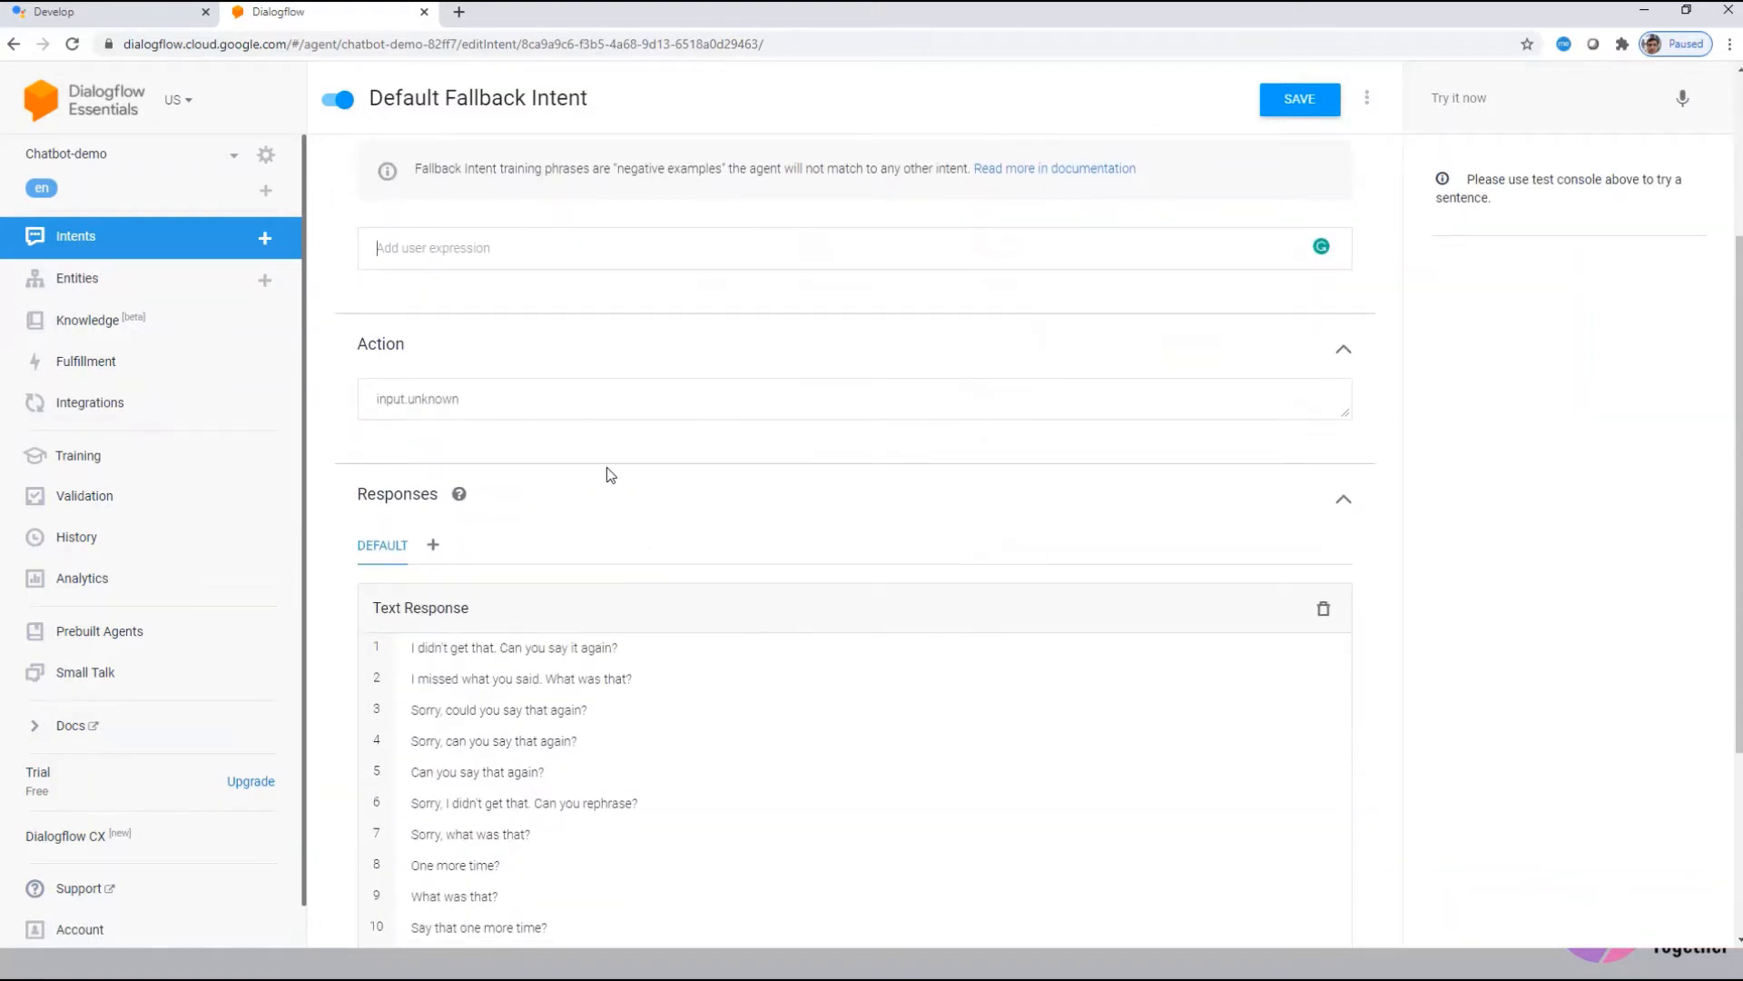
scroll(581, 531, "down", 3)
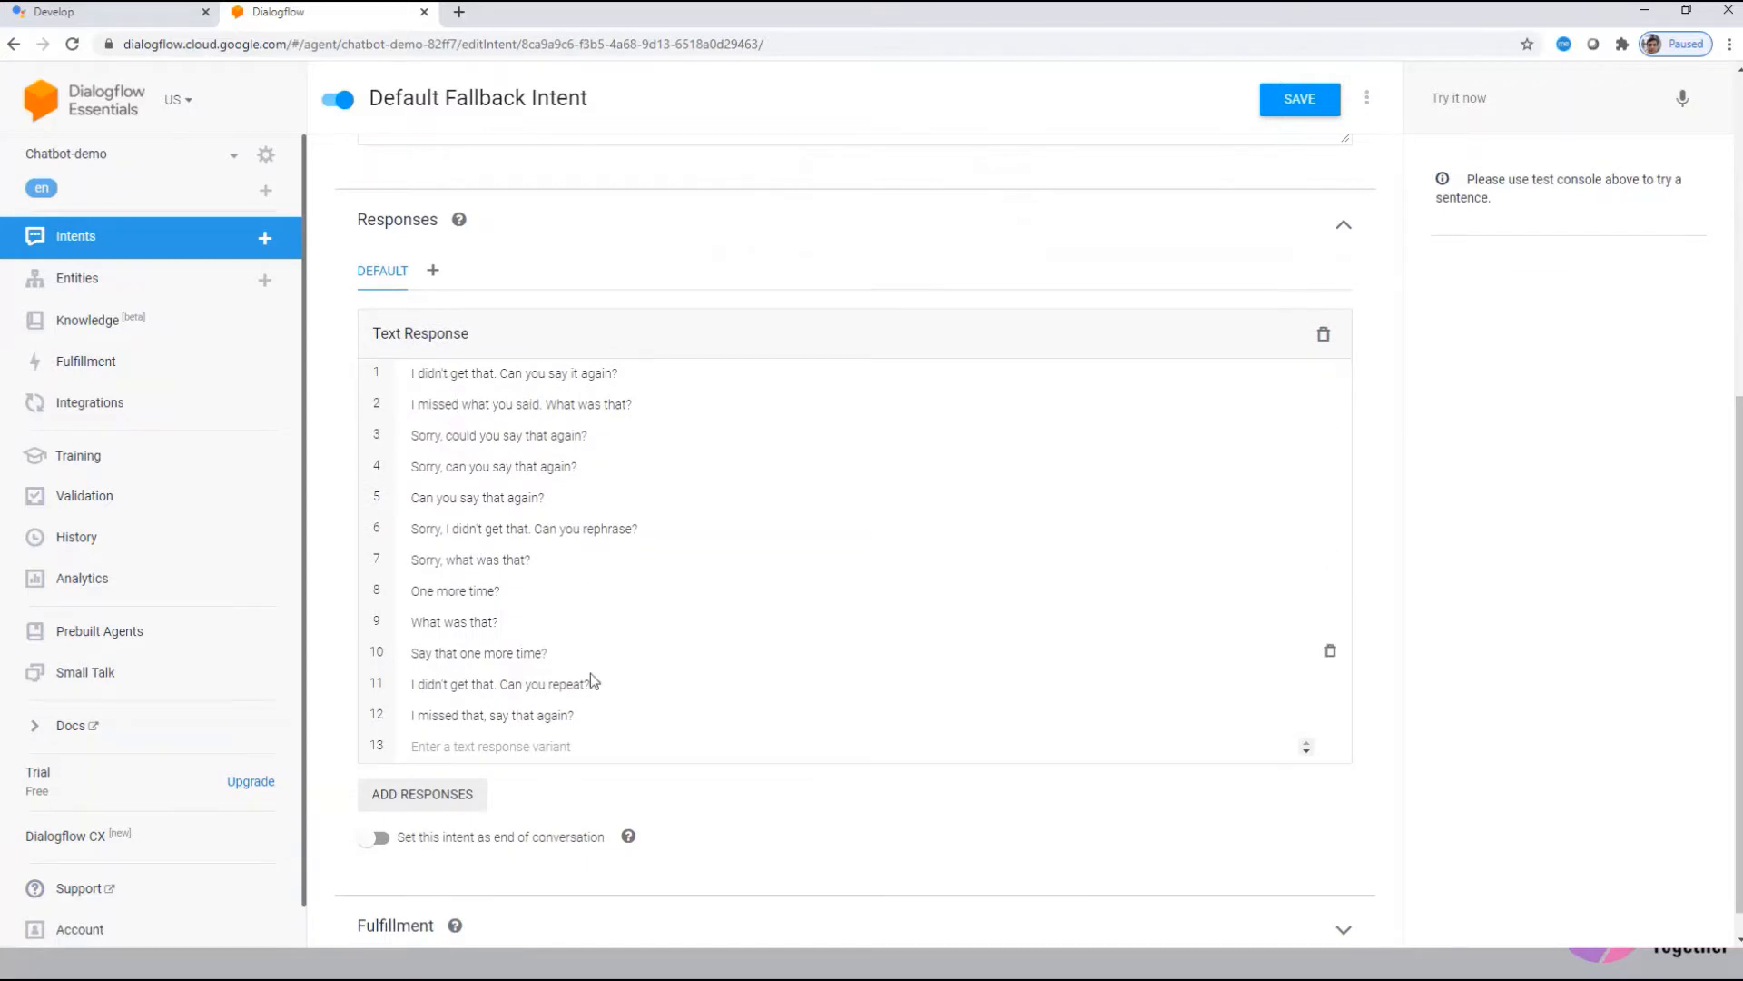
scroll(632, 545, "up", 4)
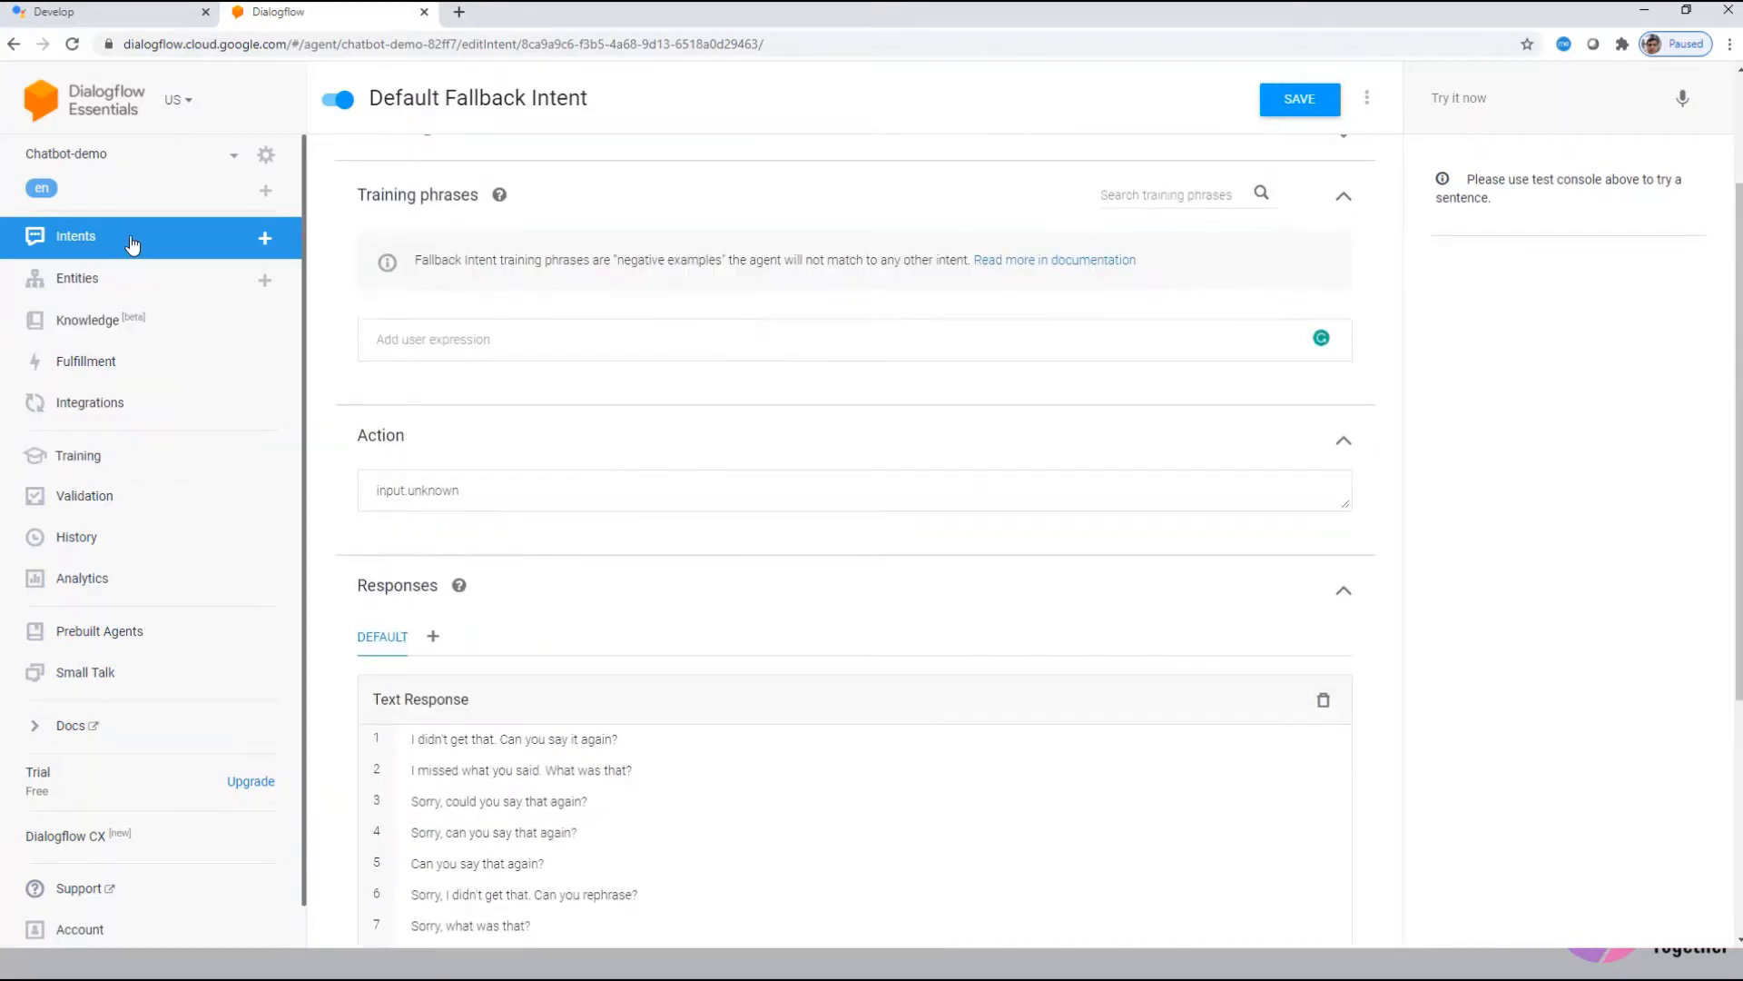
left_click(105, 238)
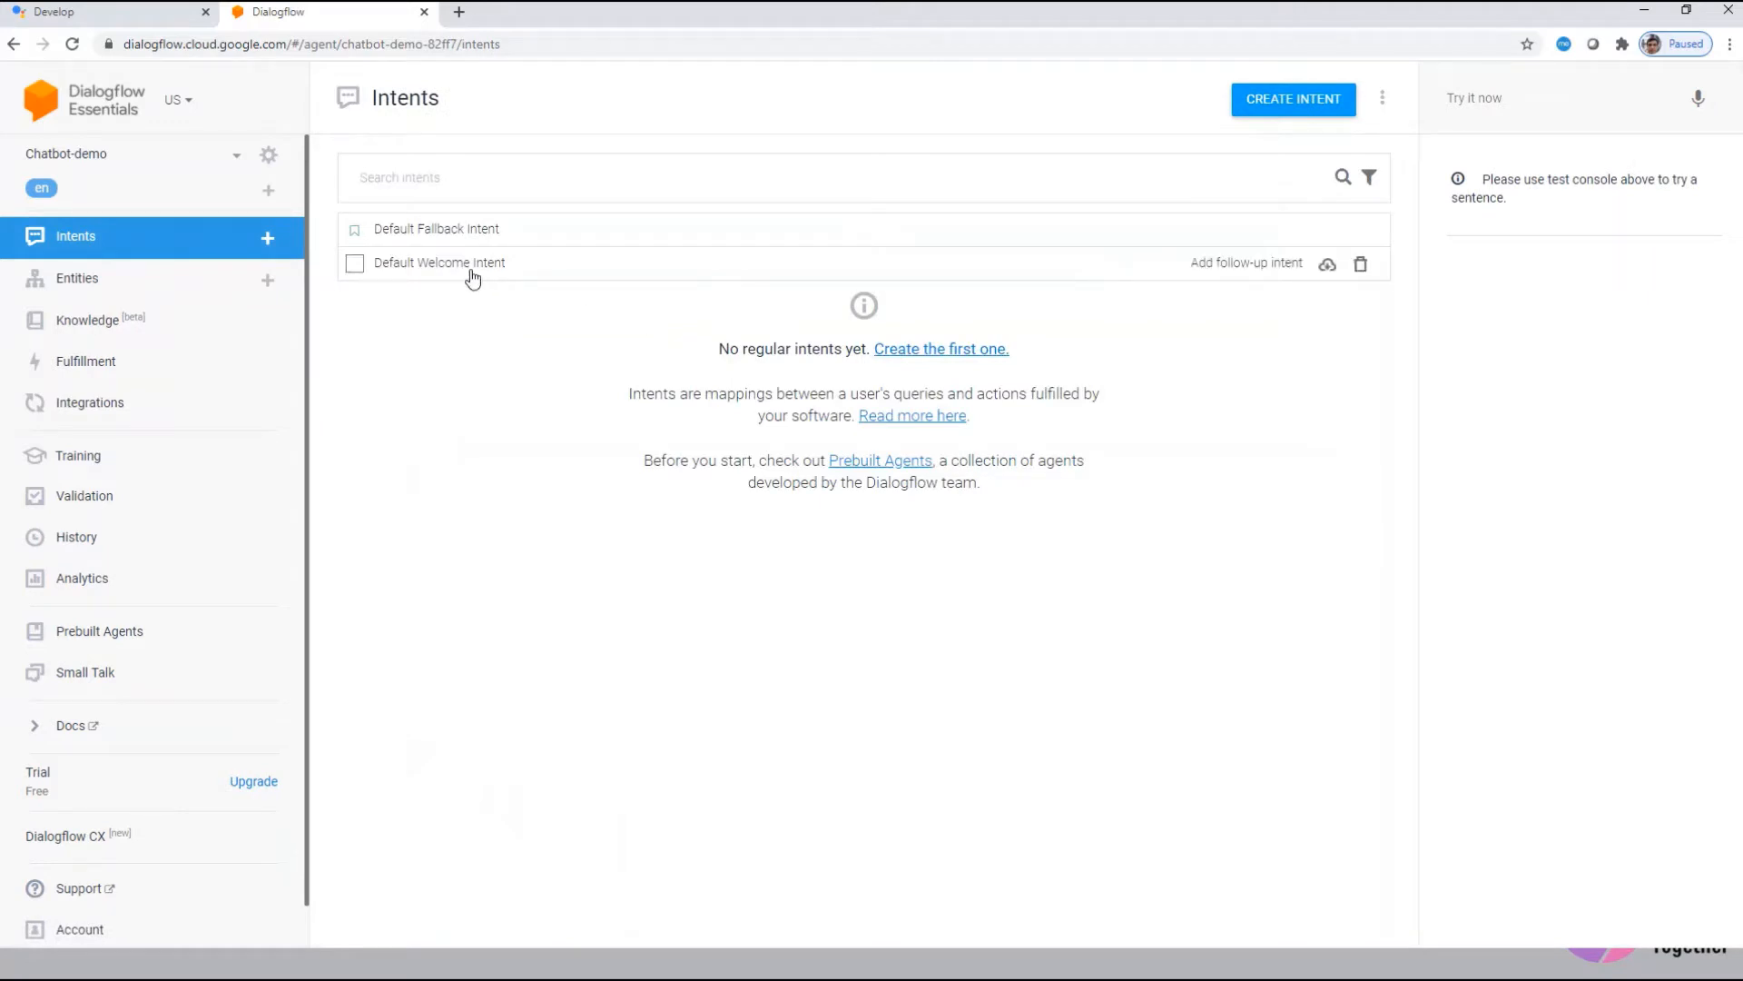
left_click(472, 276)
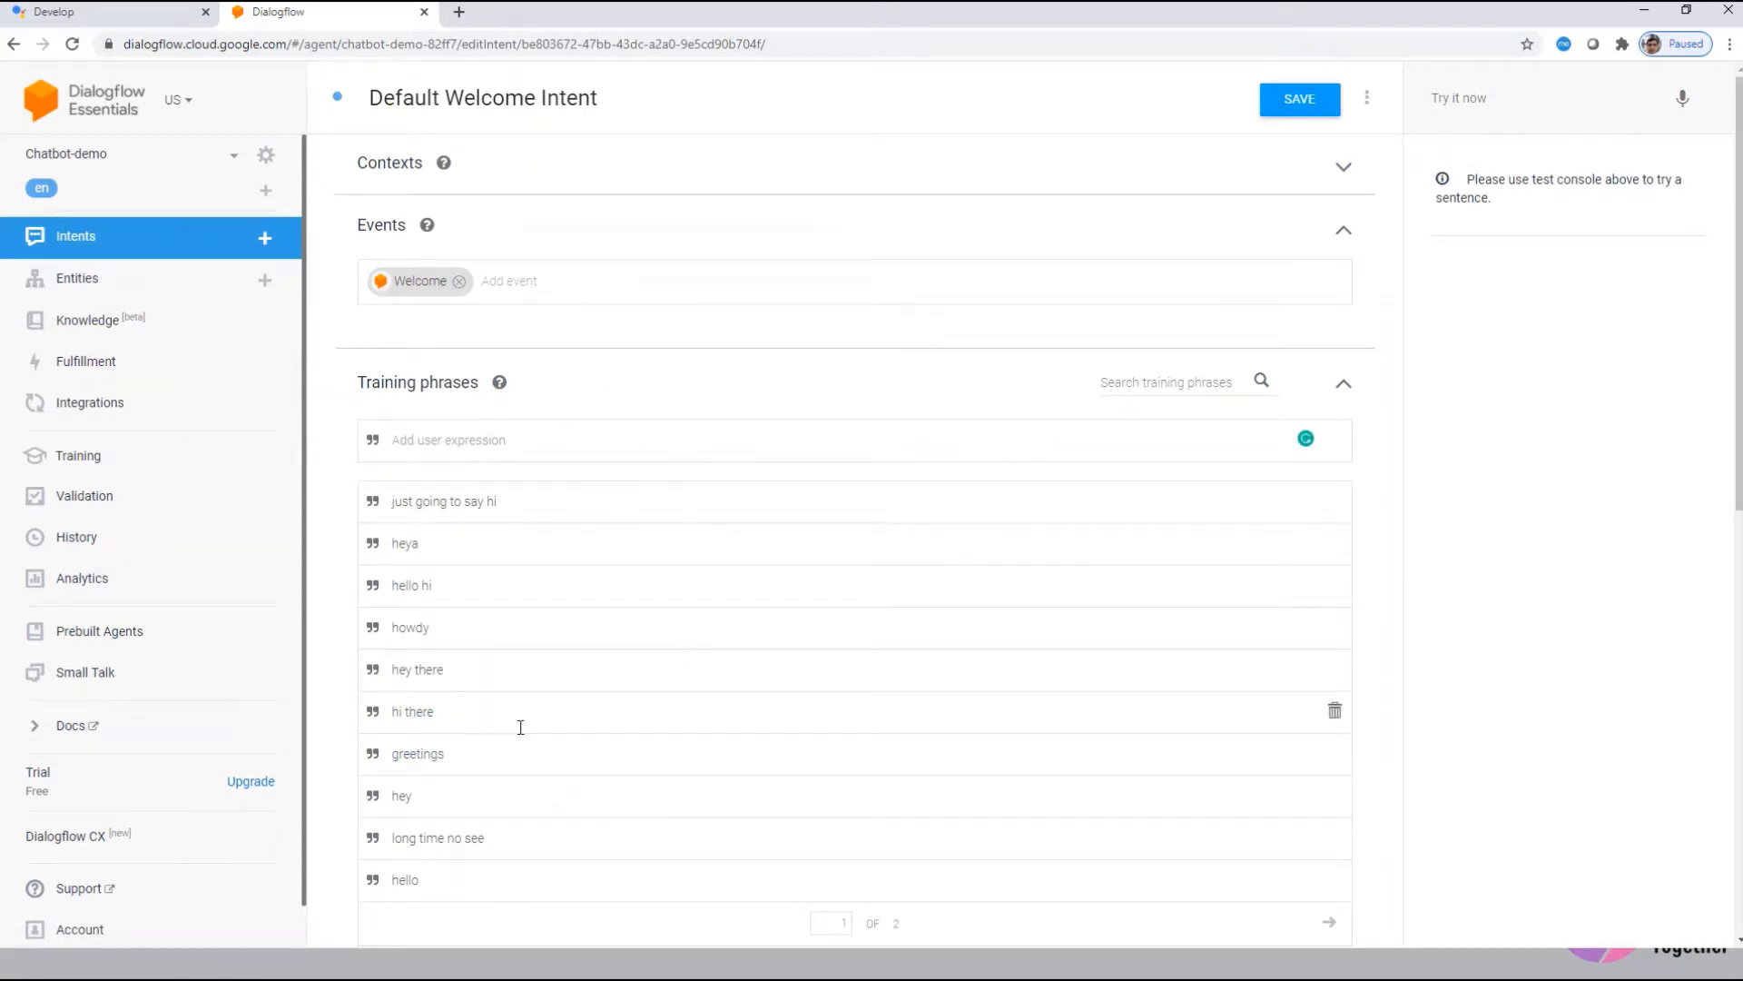
scroll(518, 718, "down", 1)
left_click(103, 241)
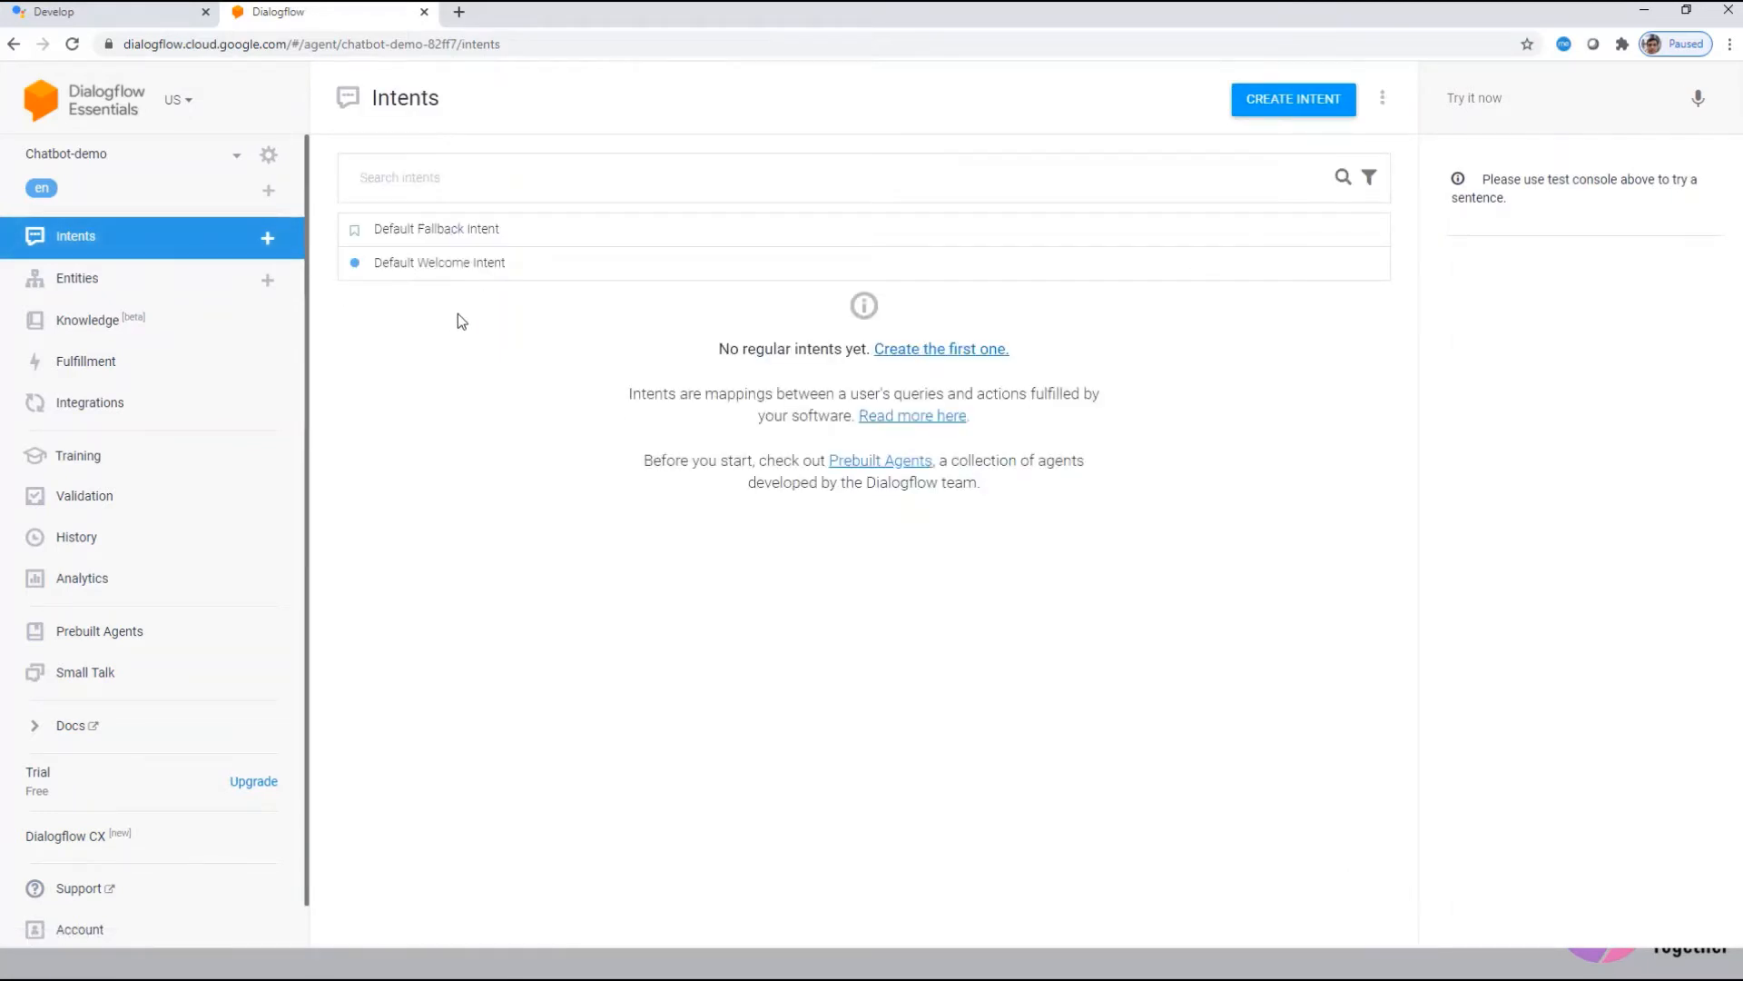
left_click(267, 243)
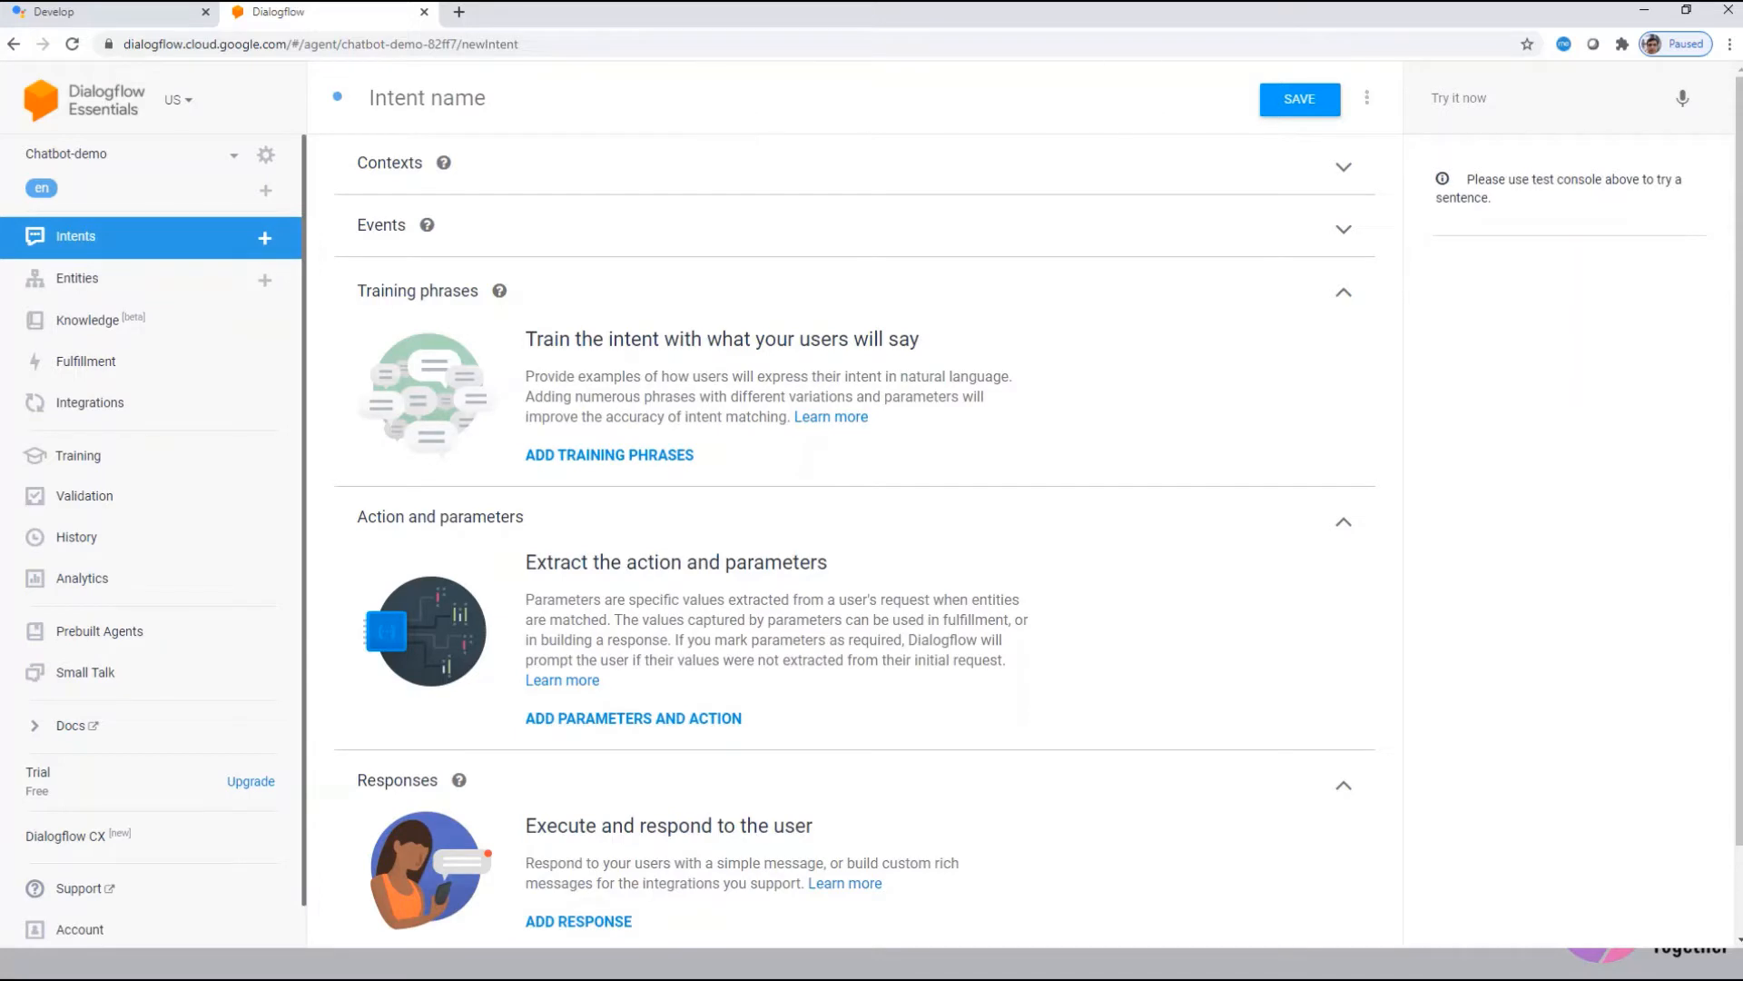
Step: Name the new intent orderbook and add the training phrase 'I want to order books'
type("orderbook")
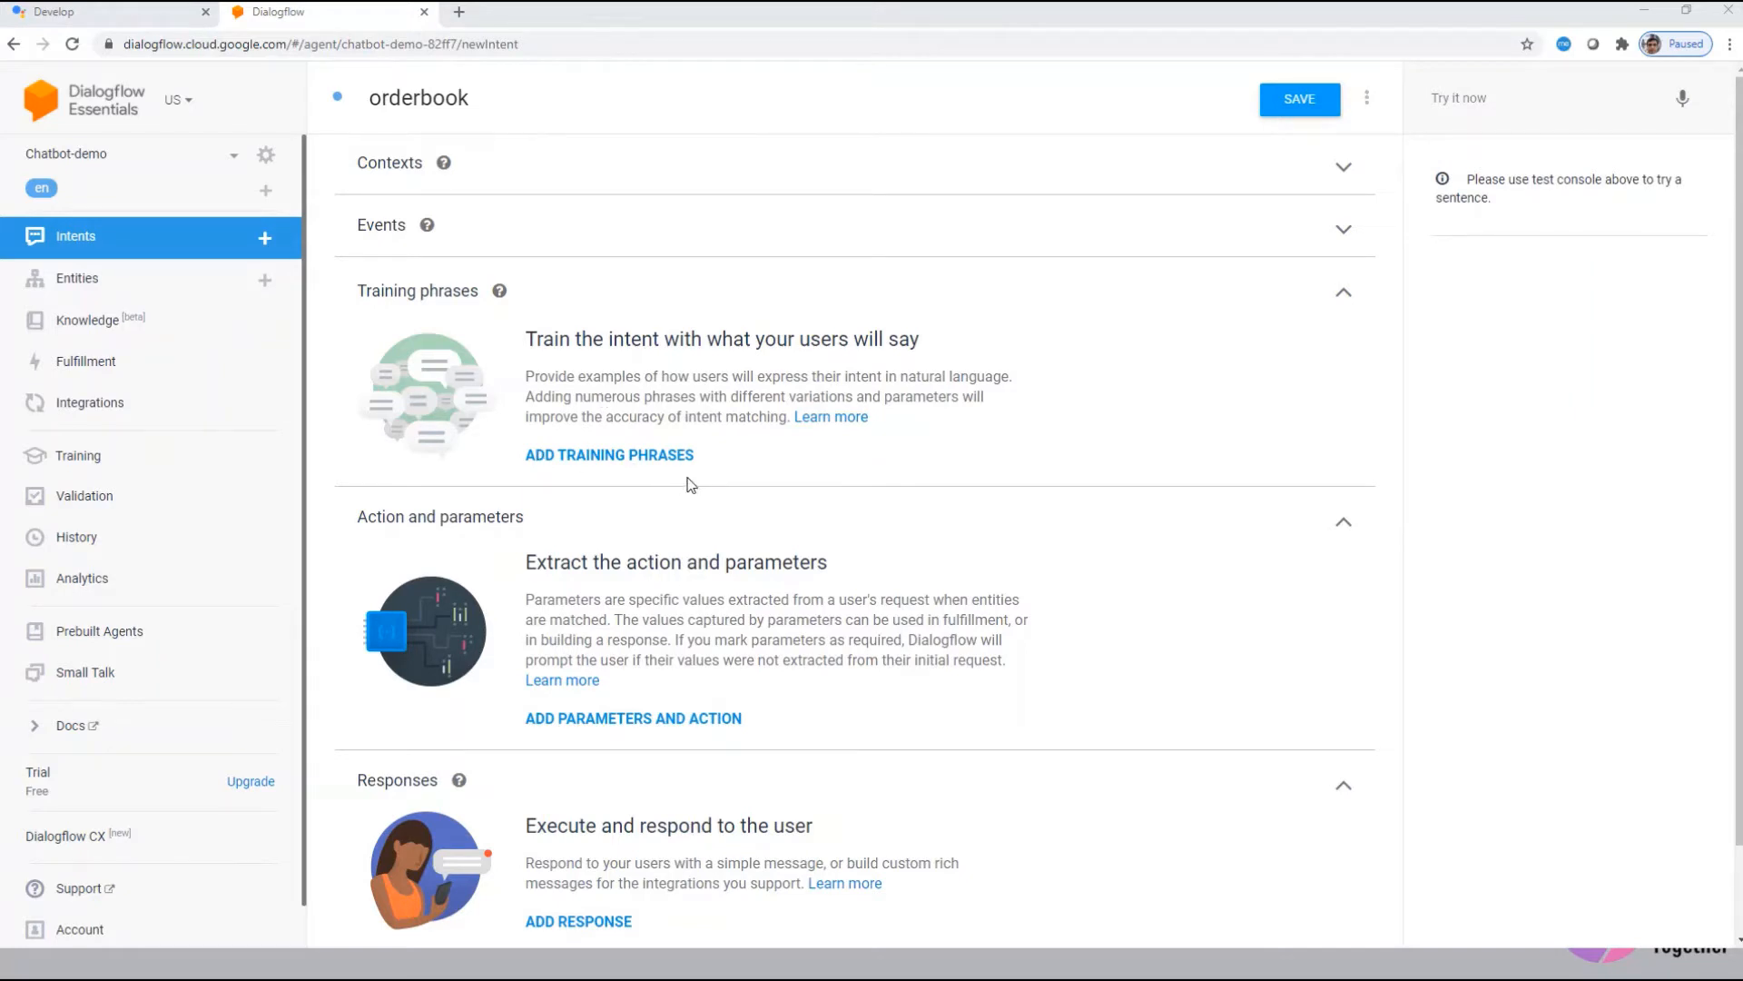
left_click(639, 458)
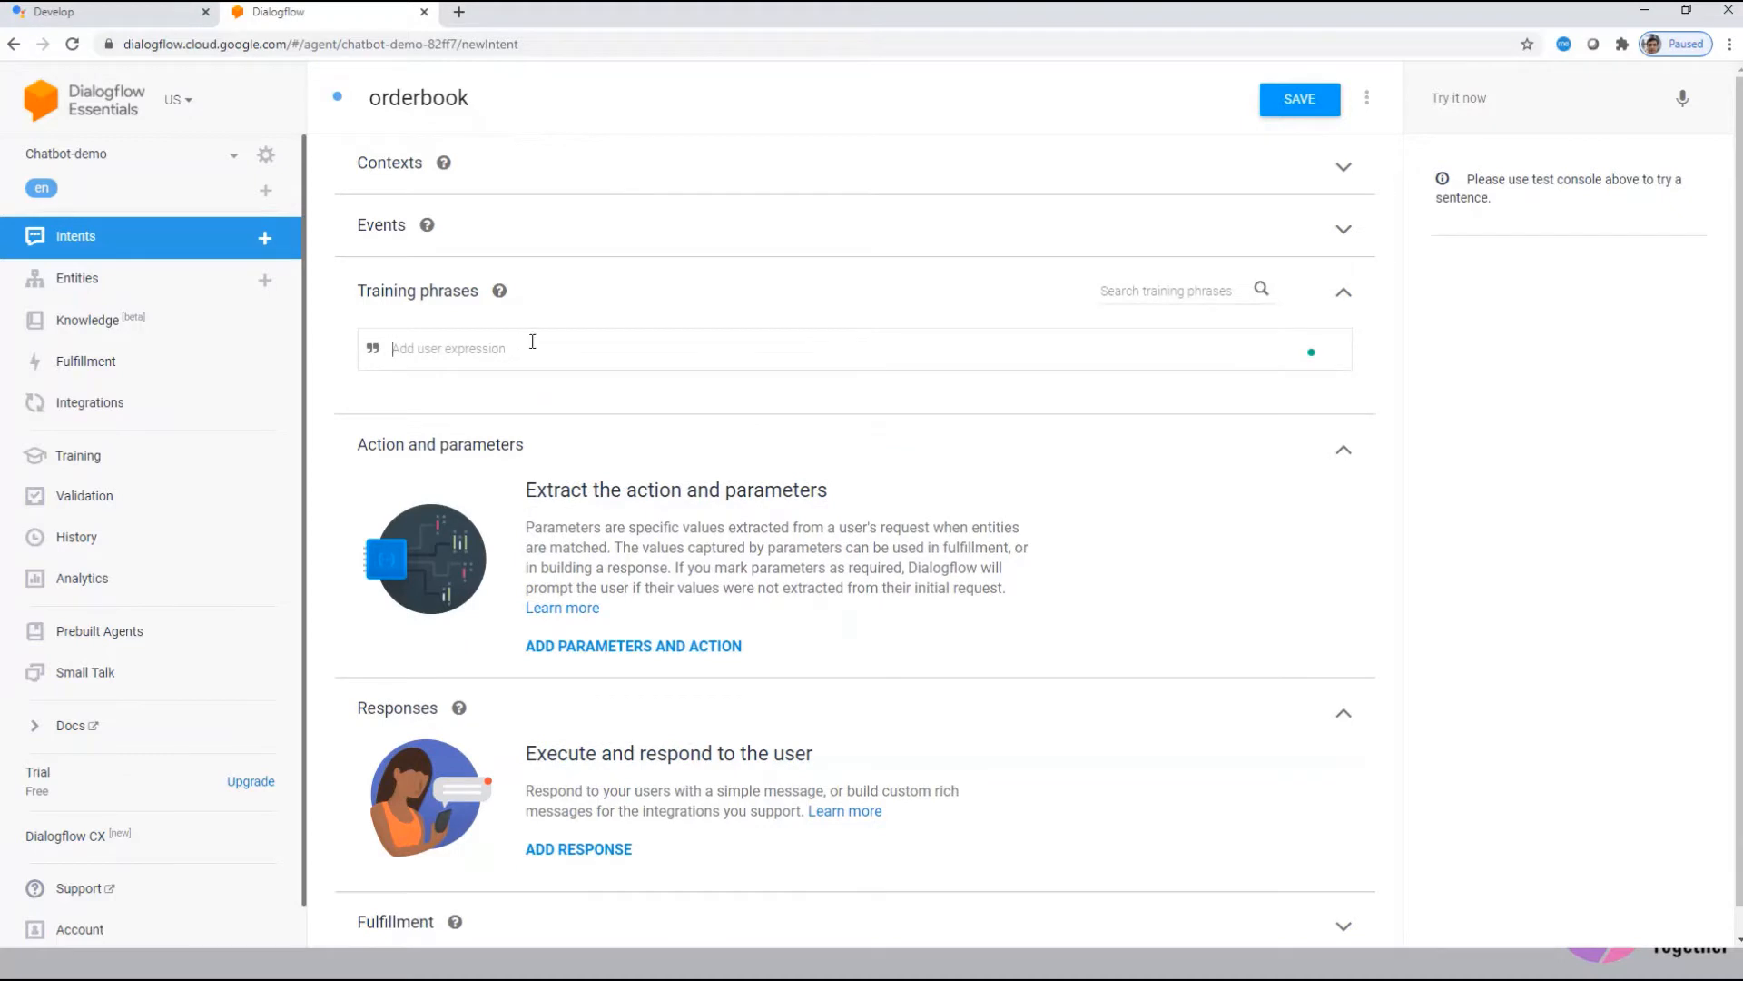
type("I want to order books")
key("Return")
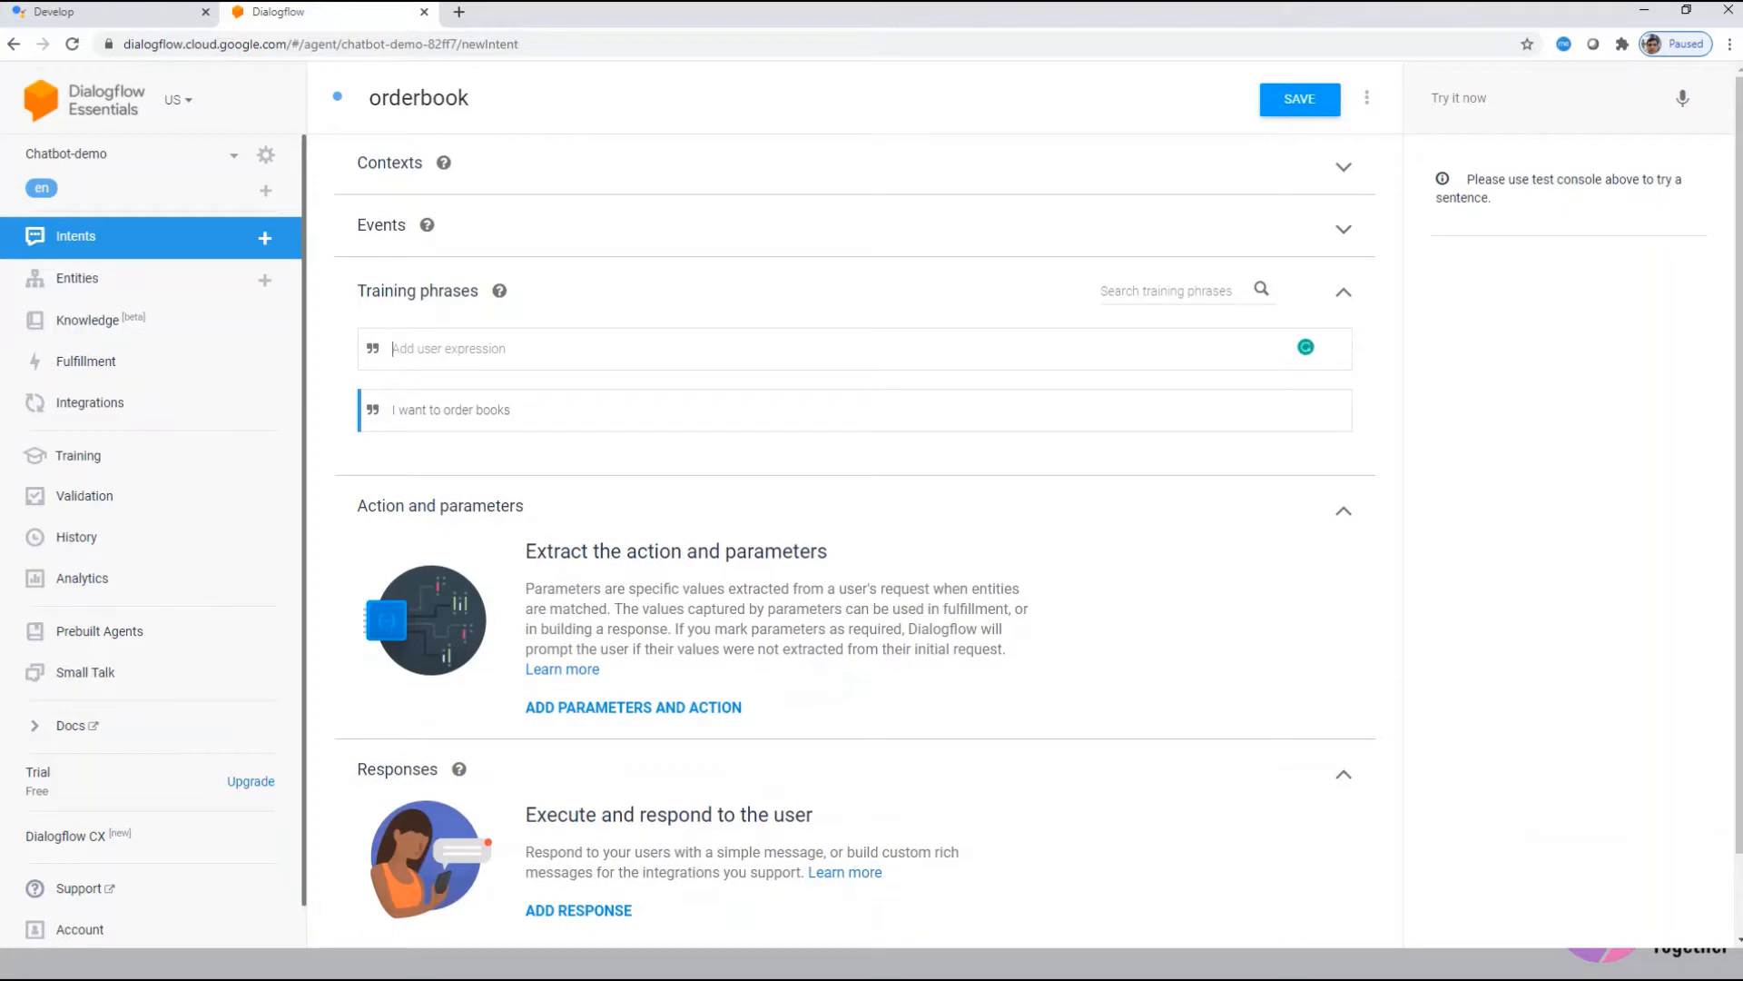
scroll(1093, 537, "down", 1)
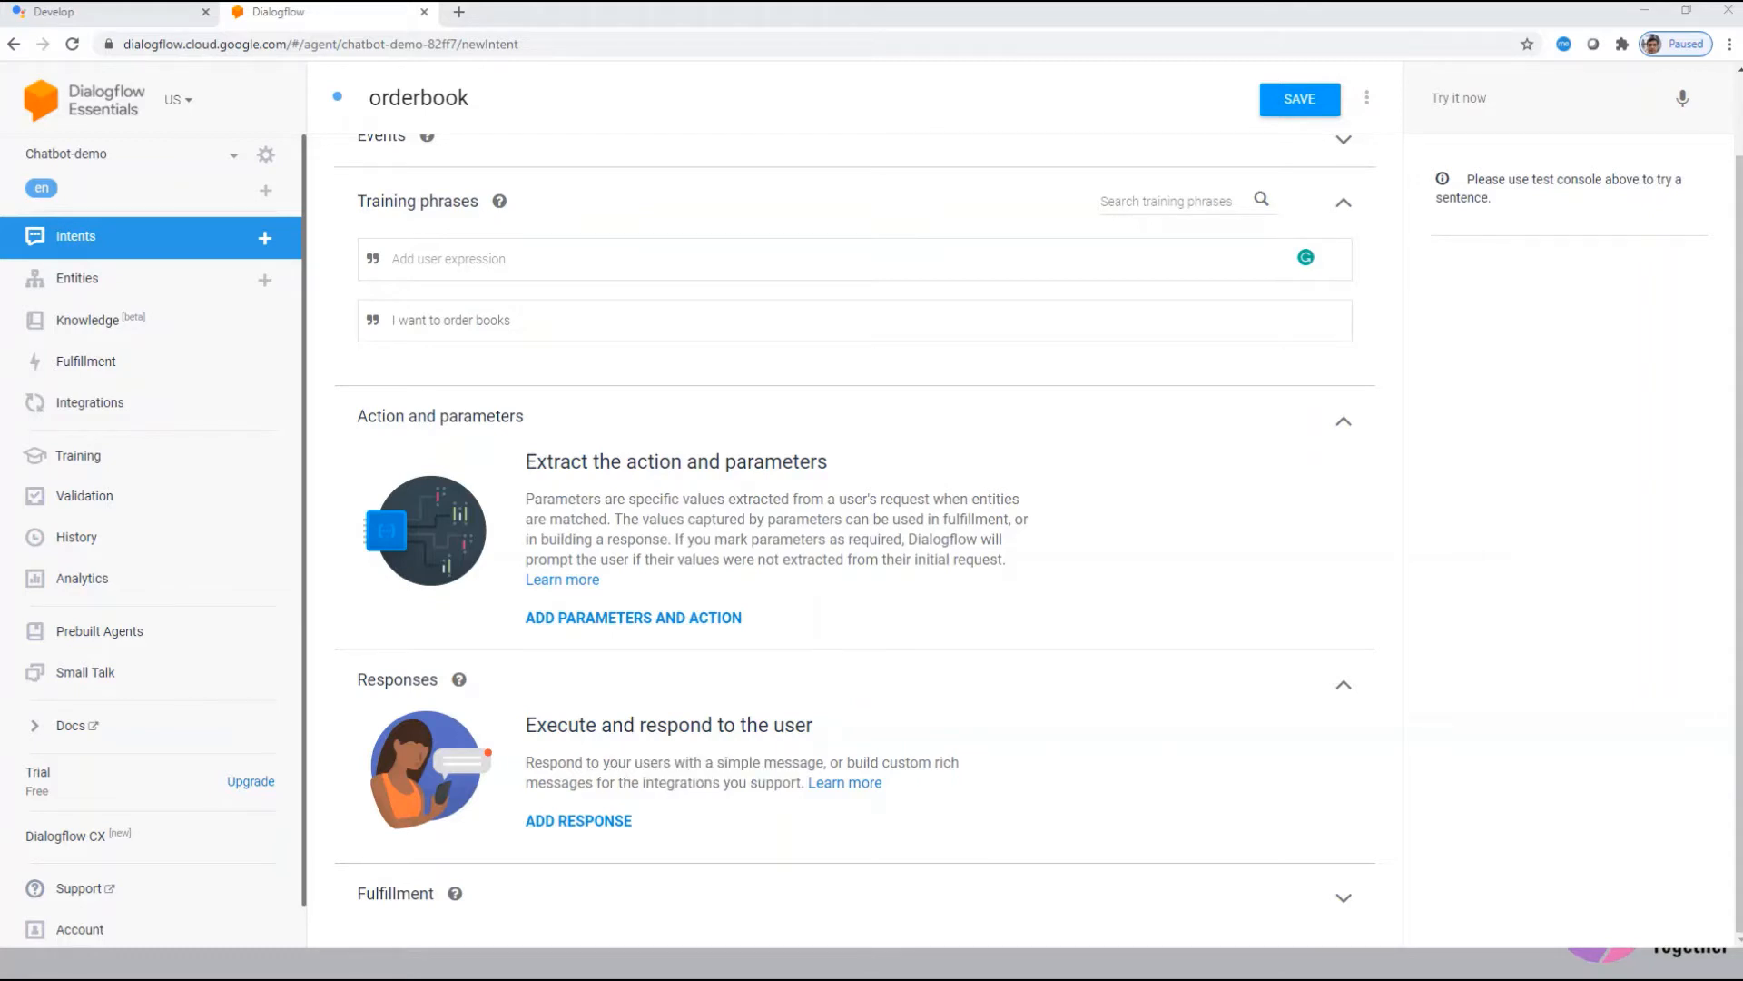
Step: Add a bookname parameter with a bookname entity to the orderbook intent
left_click(603, 623)
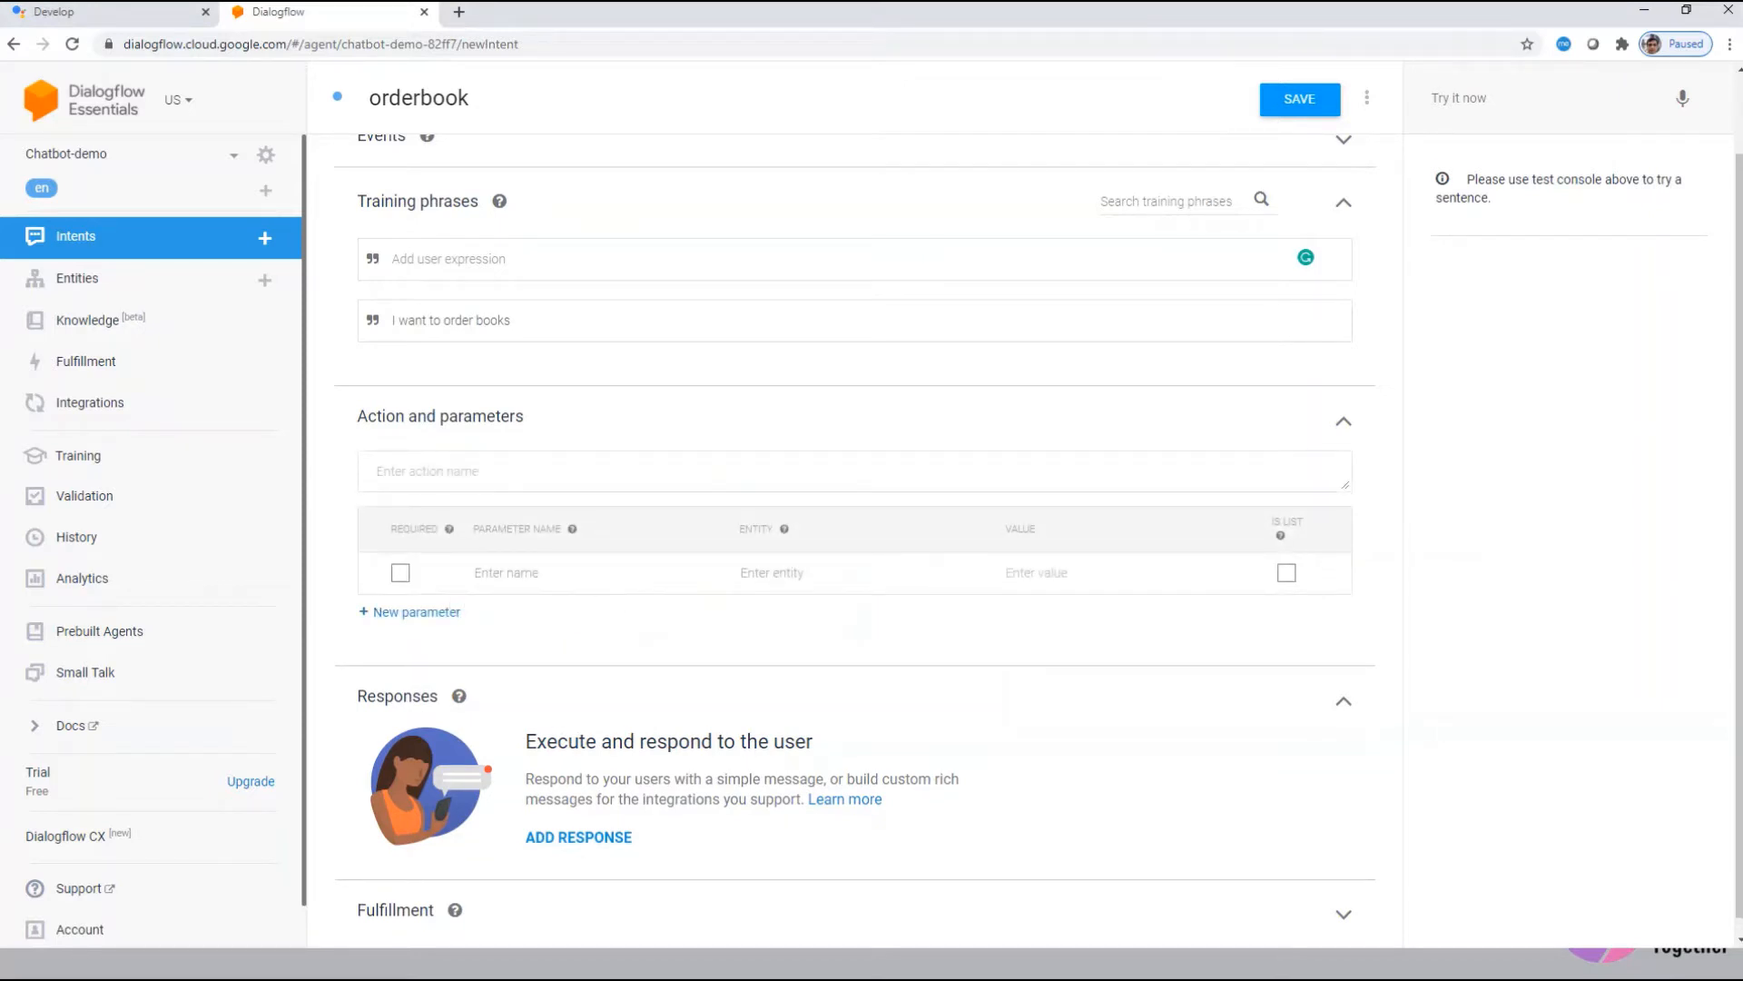
left_click(506, 572)
type("bookname")
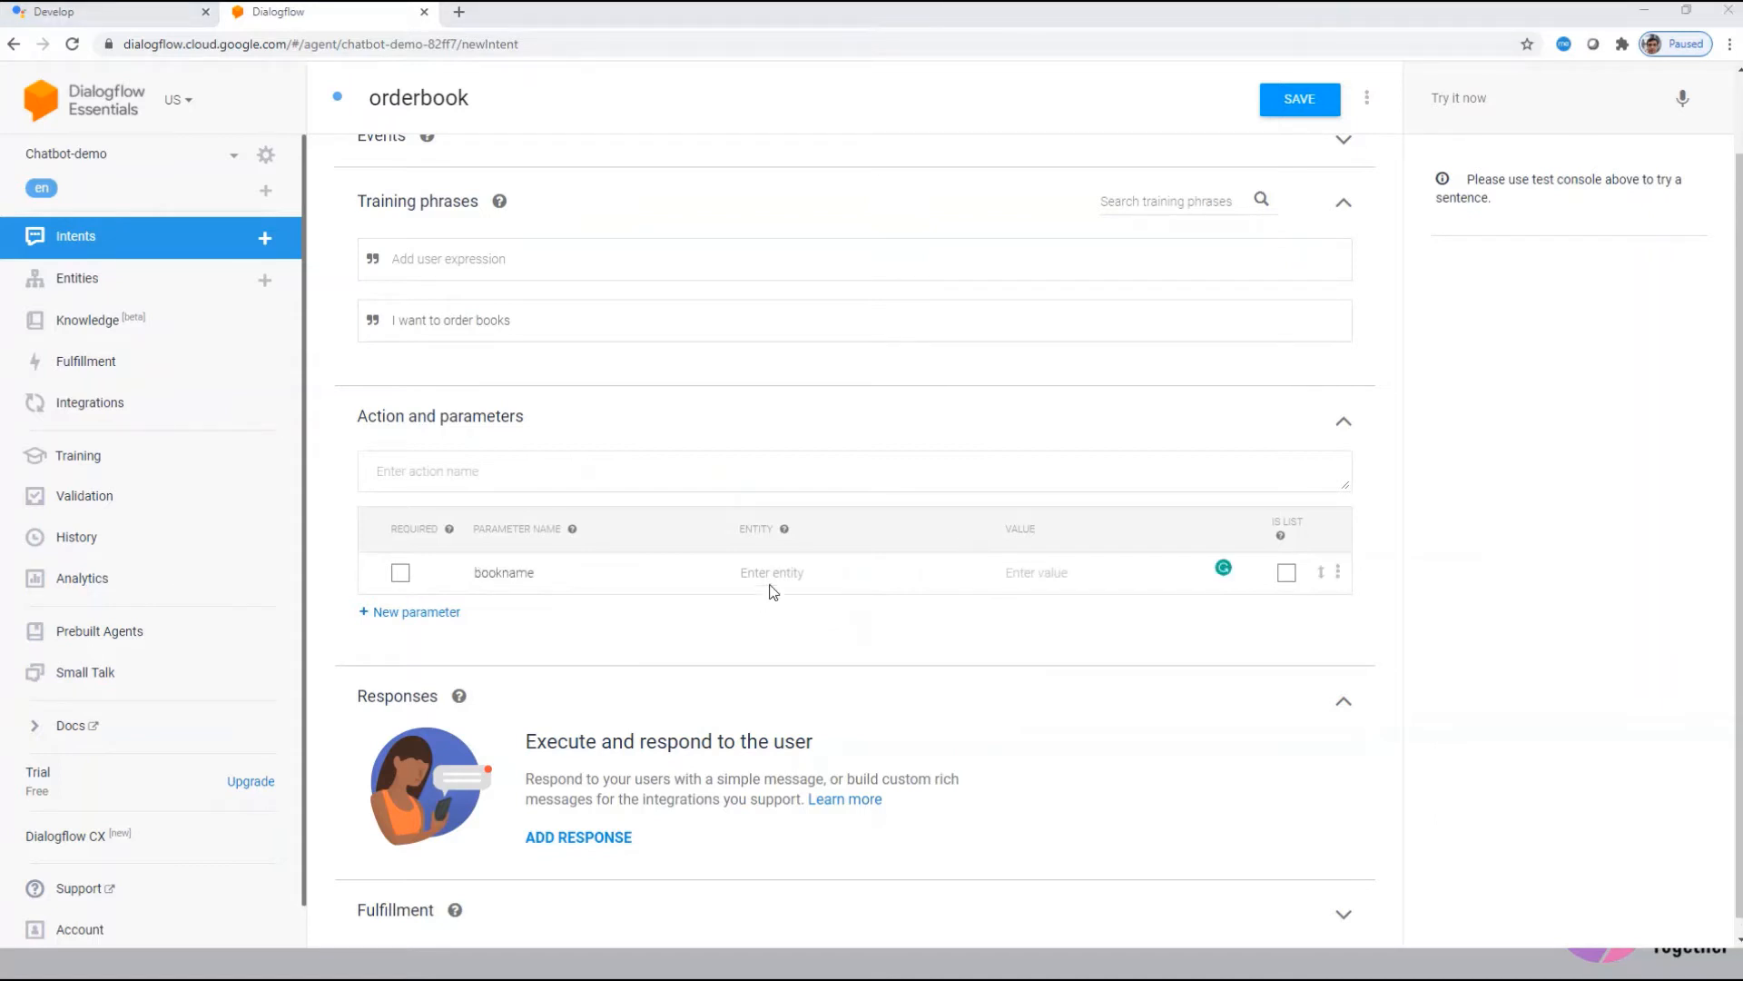
left_click(903, 576)
type("bookname")
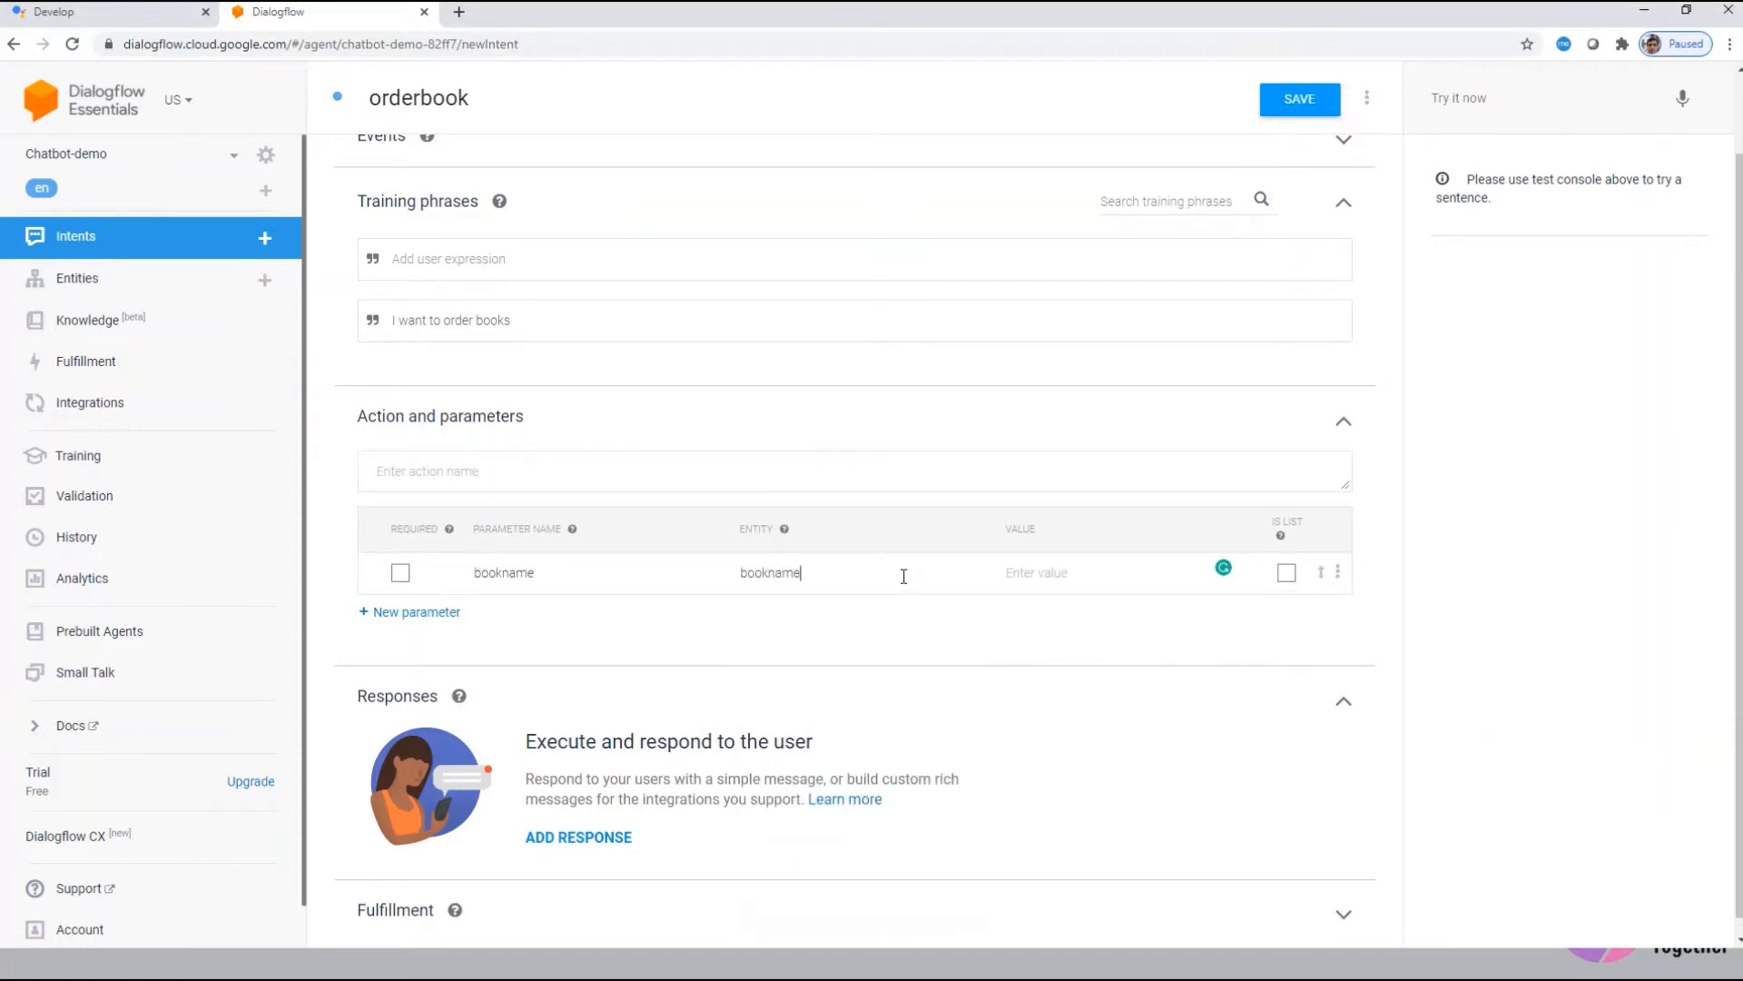
key("Tab")
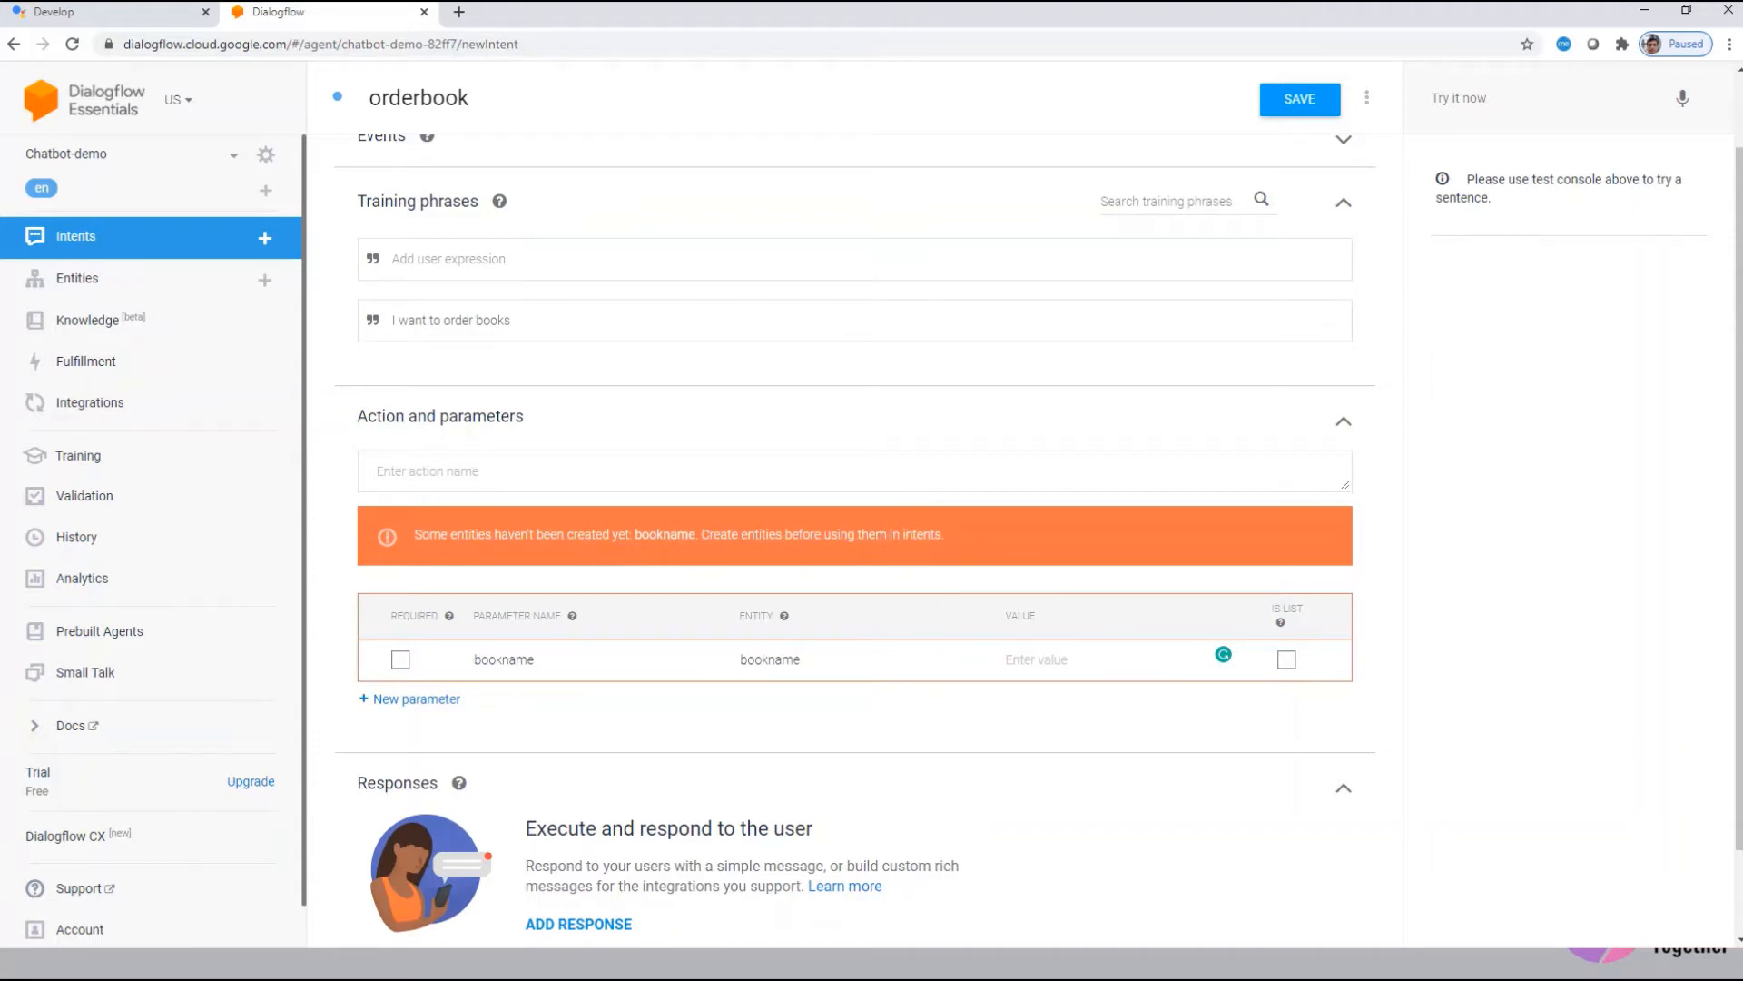
Step: Stay on orderbook and clear the unresolved bookname parameter and its entity
left_click(66, 287)
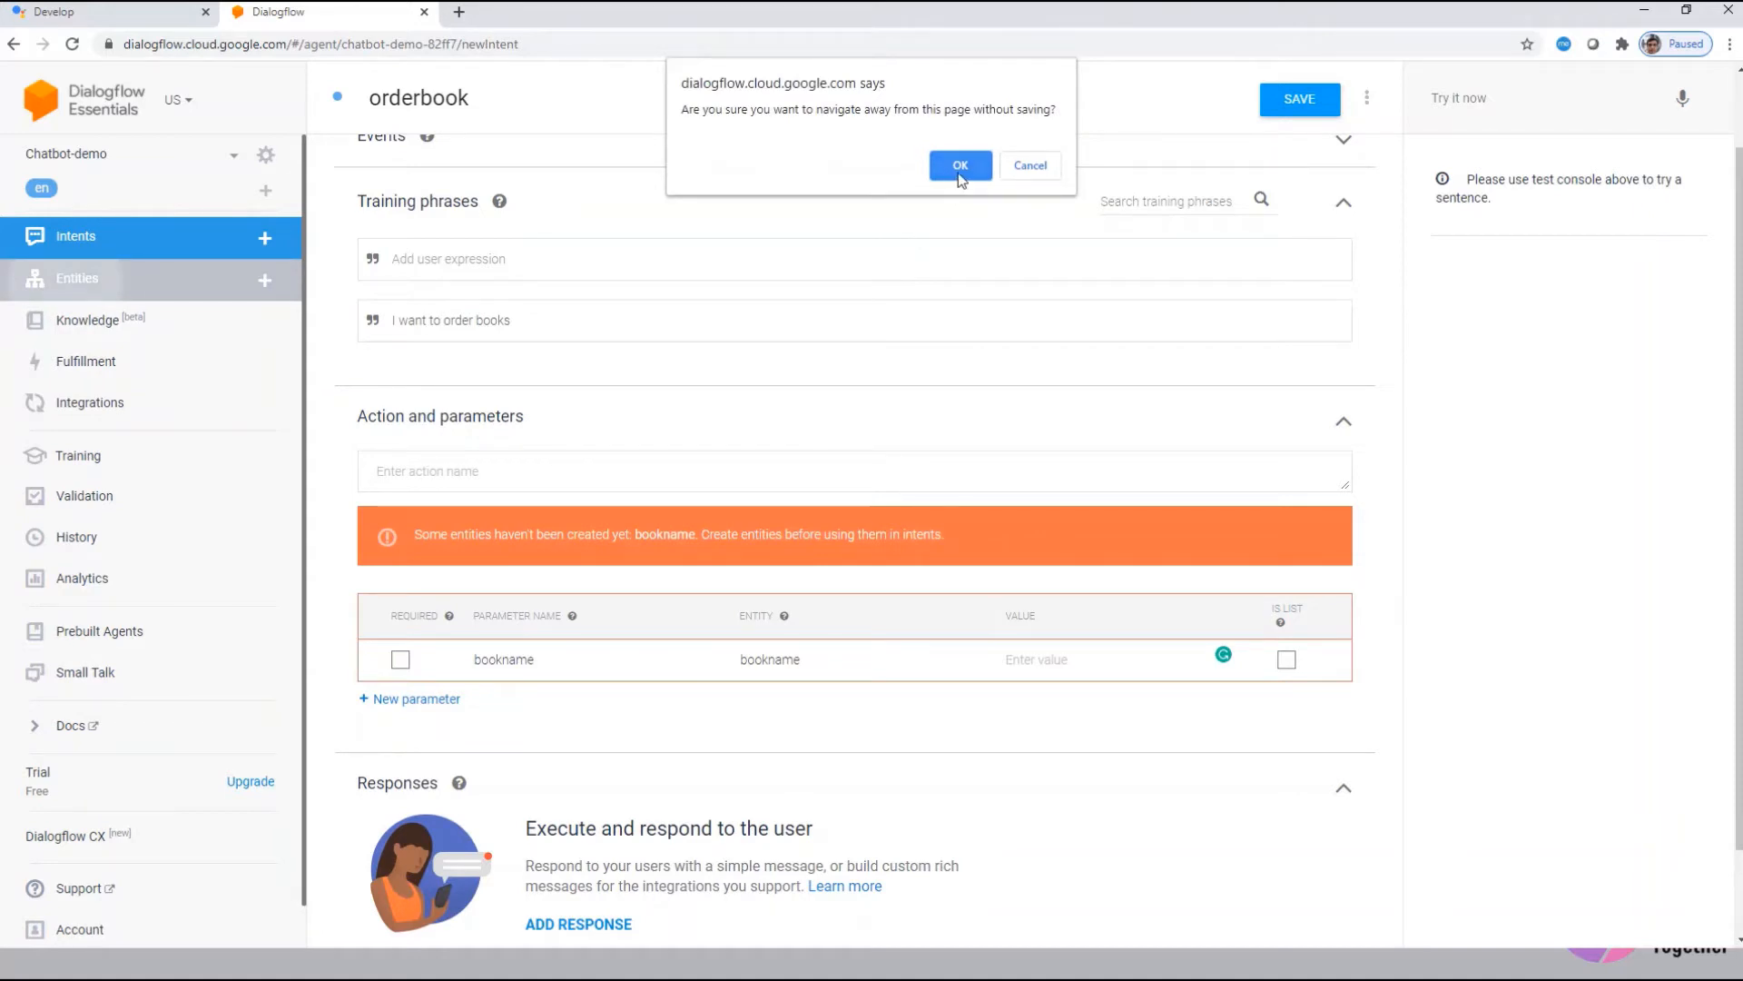
left_click(1030, 166)
double_click(515, 753)
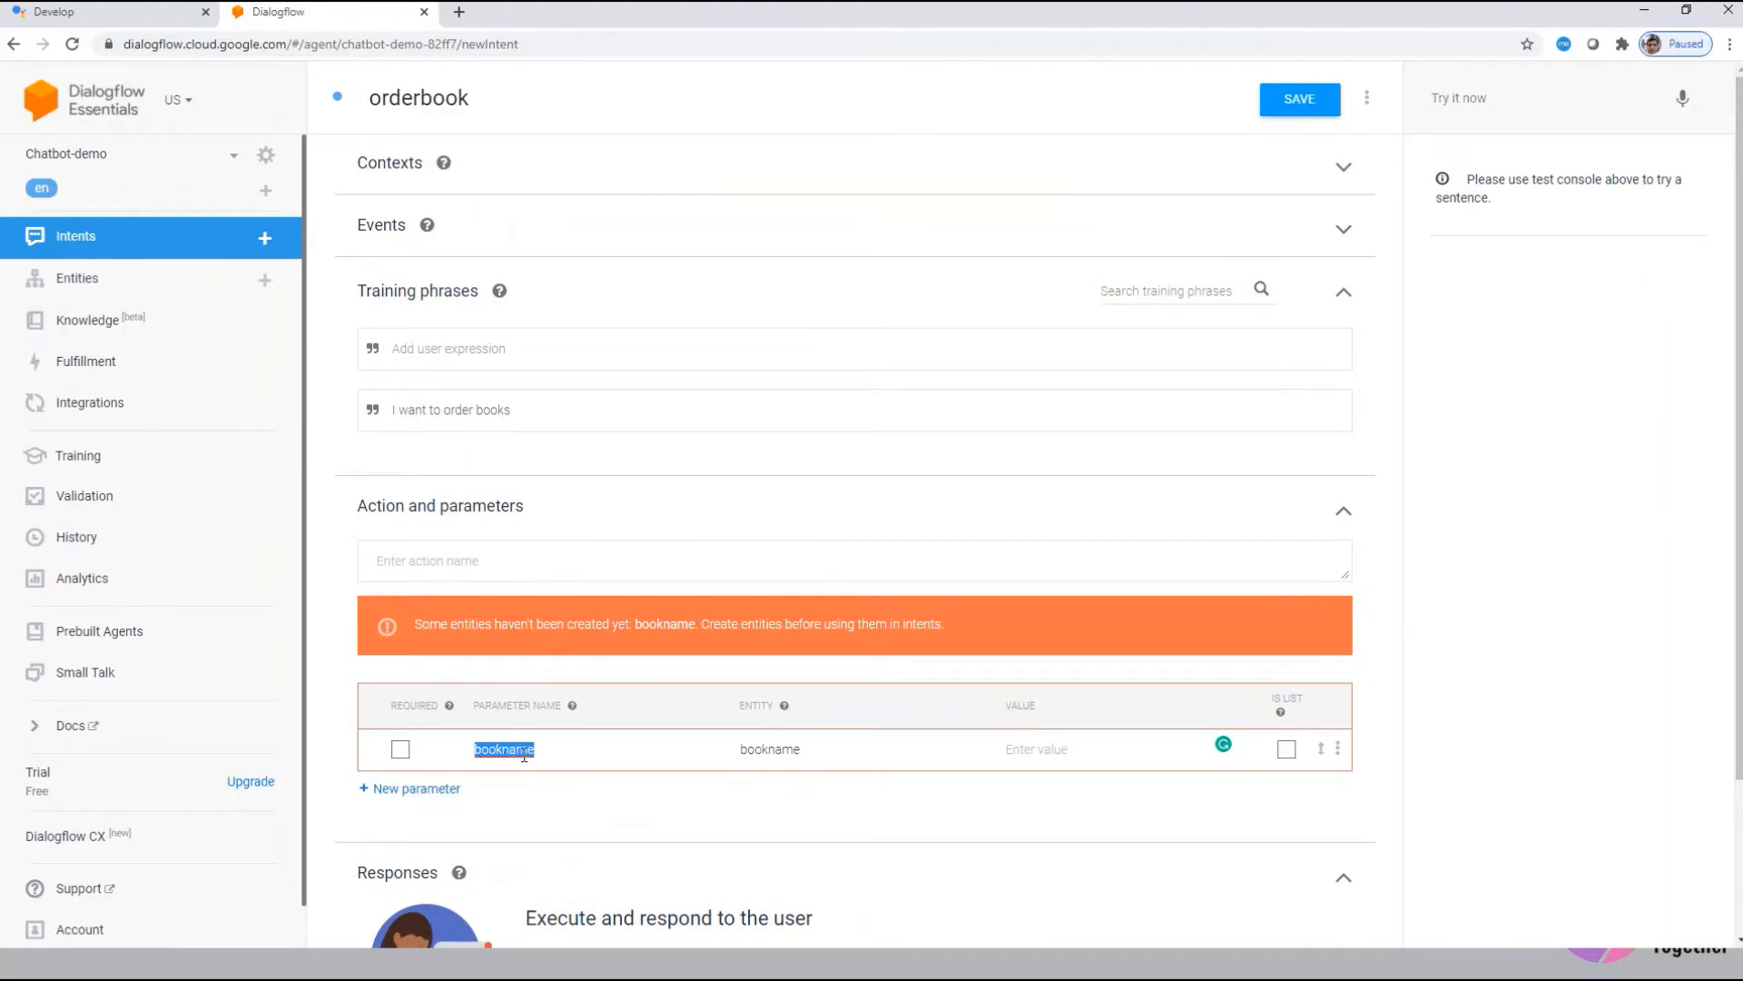
key("BackSpace")
key("Tab")
key("BackSpace")
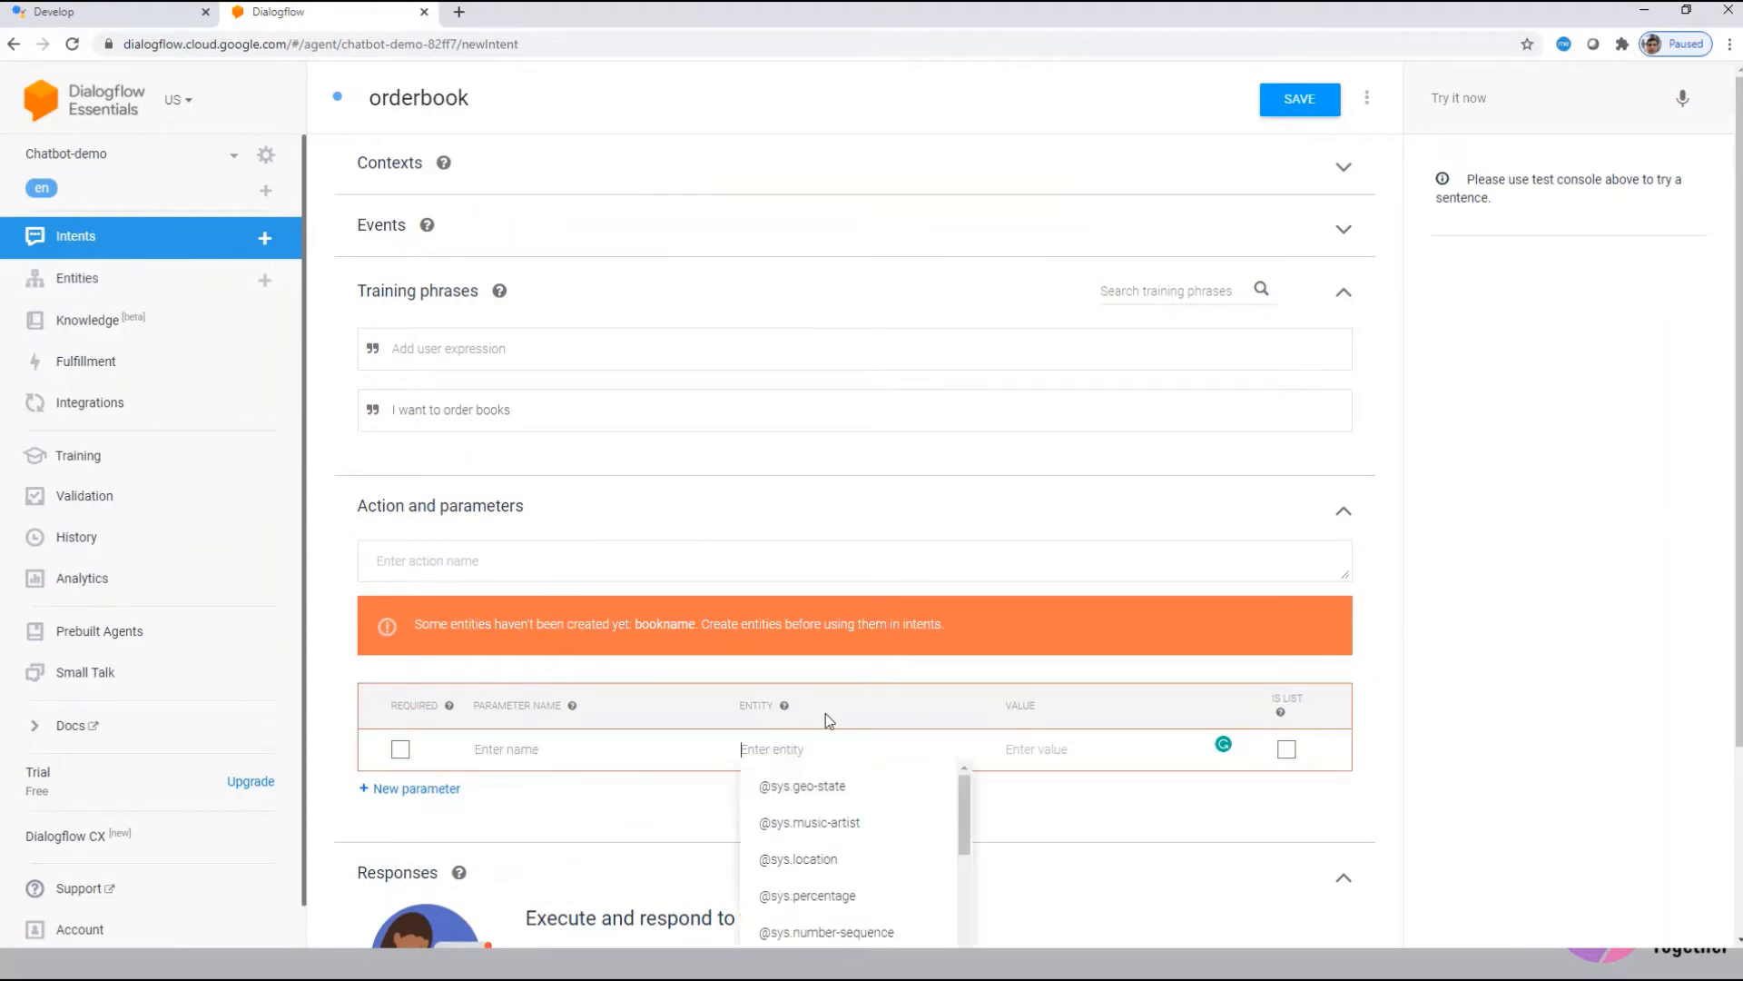
left_click(1300, 100)
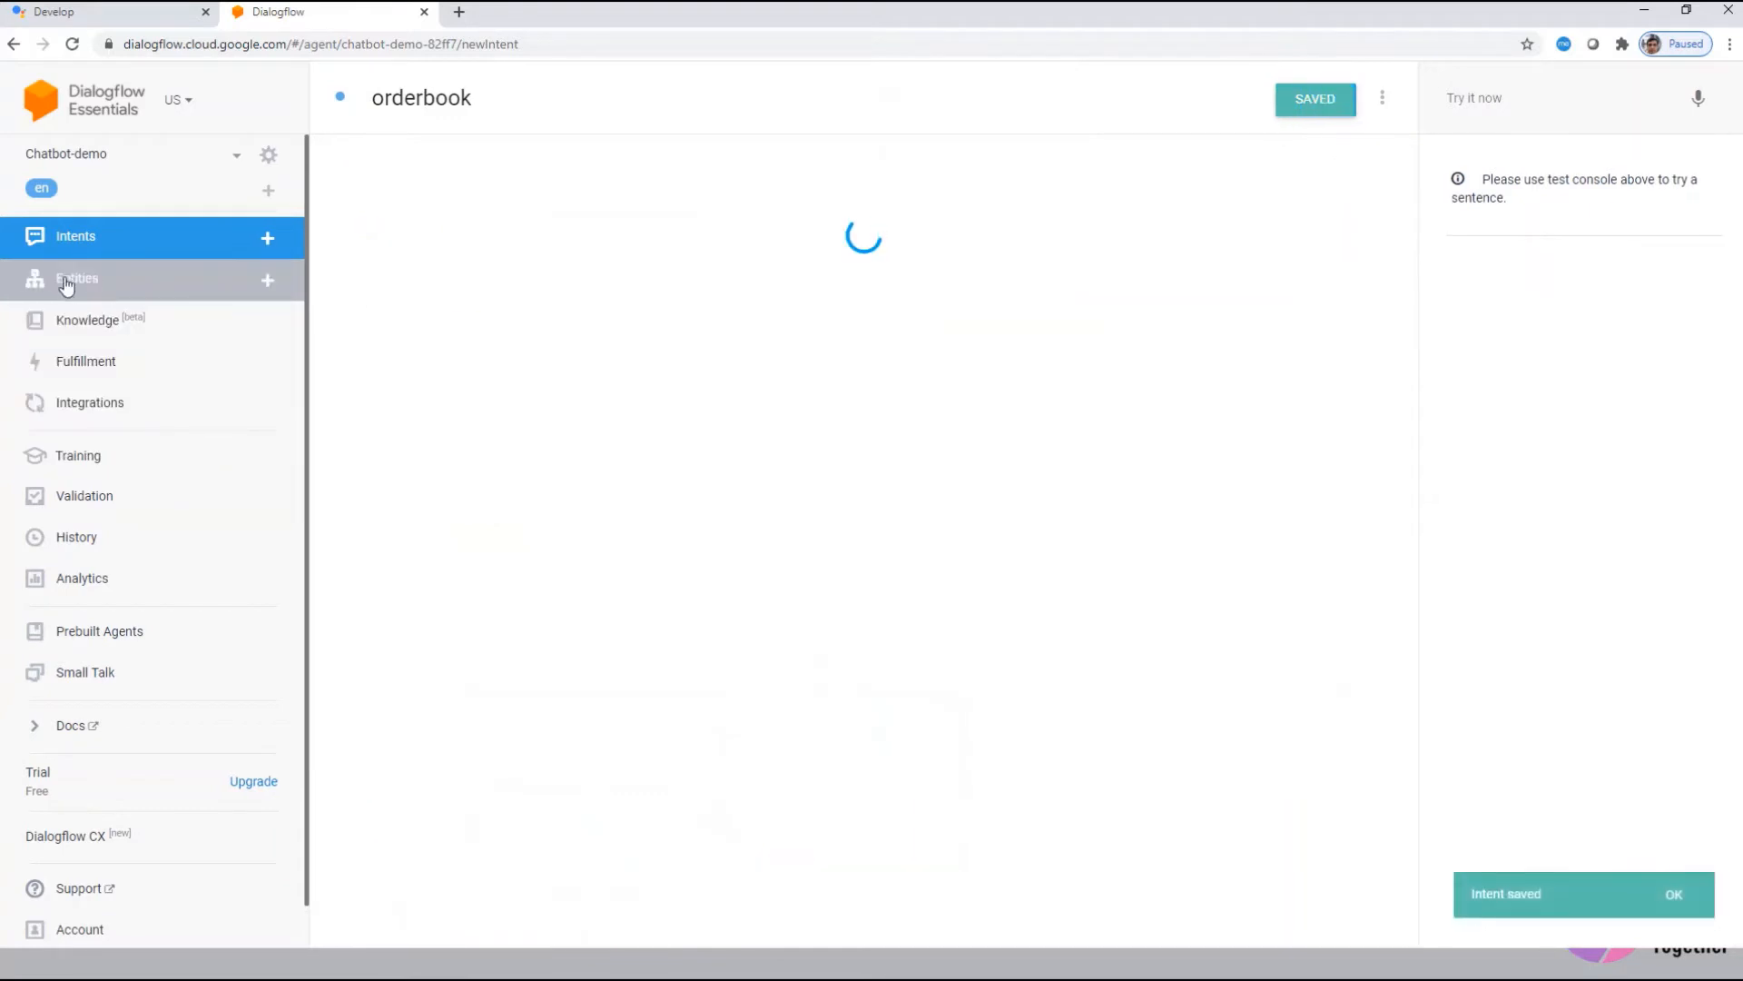
Step: Start a new entity named publication with fuzzy matching turned on
left_click(65, 281)
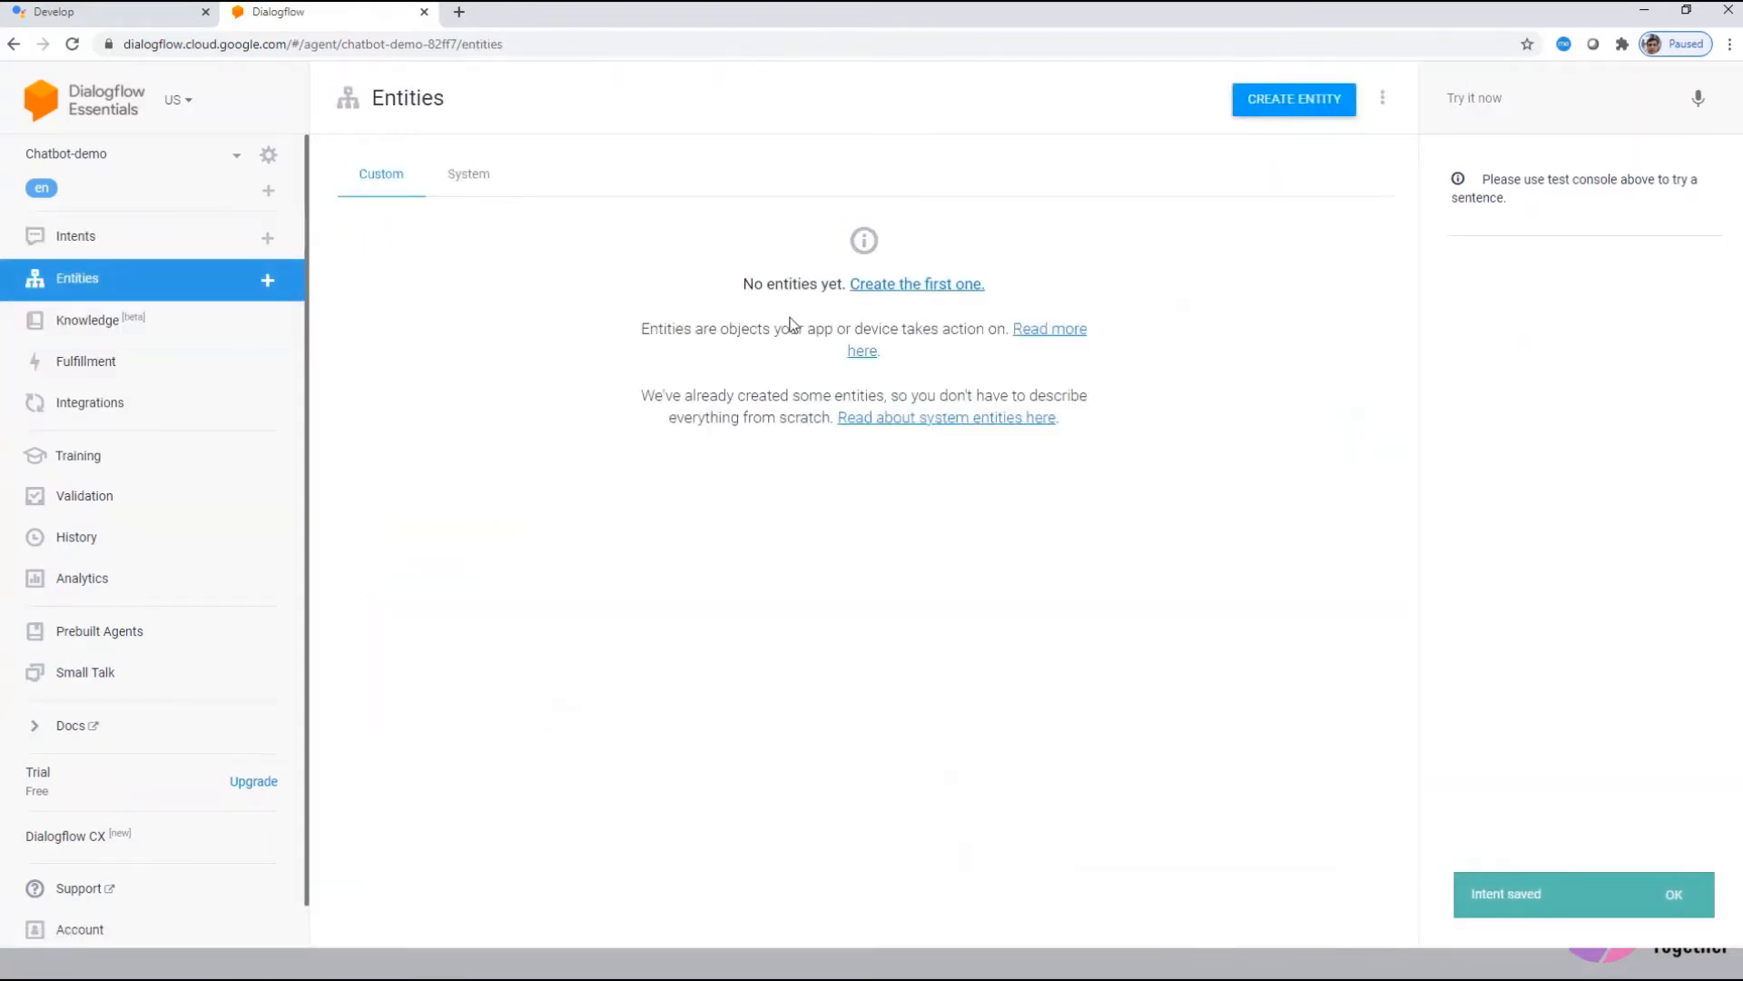
left_click(1294, 98)
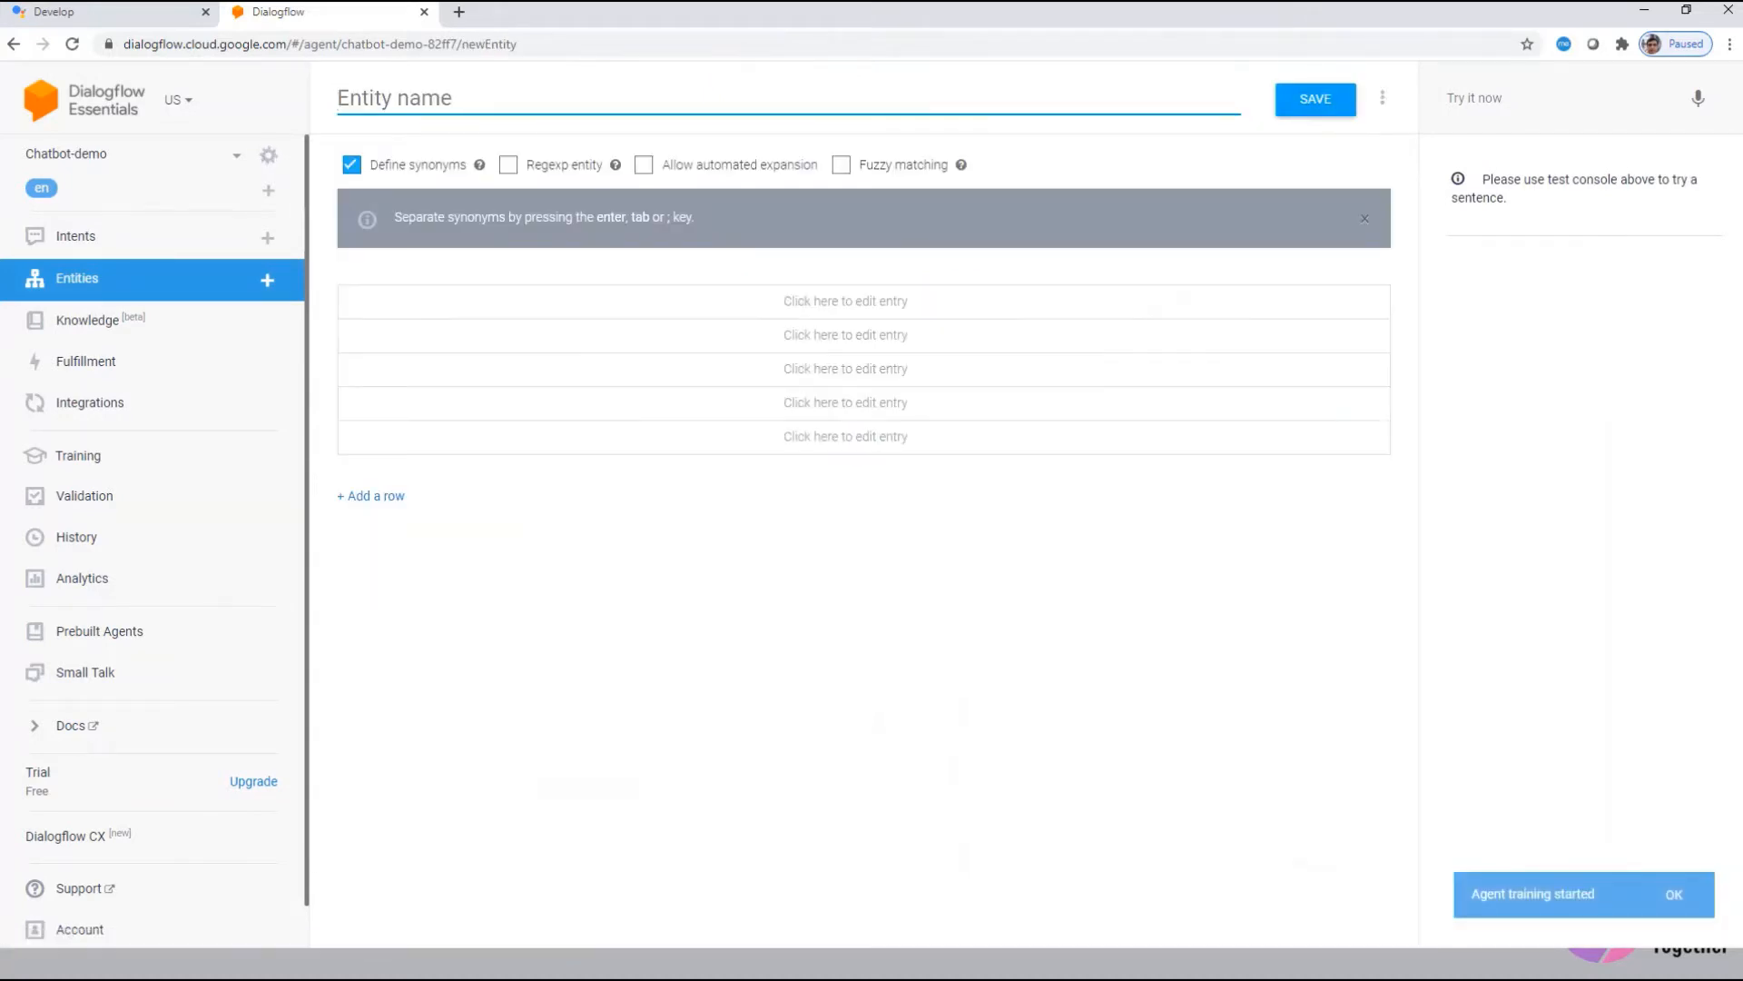
type("publication")
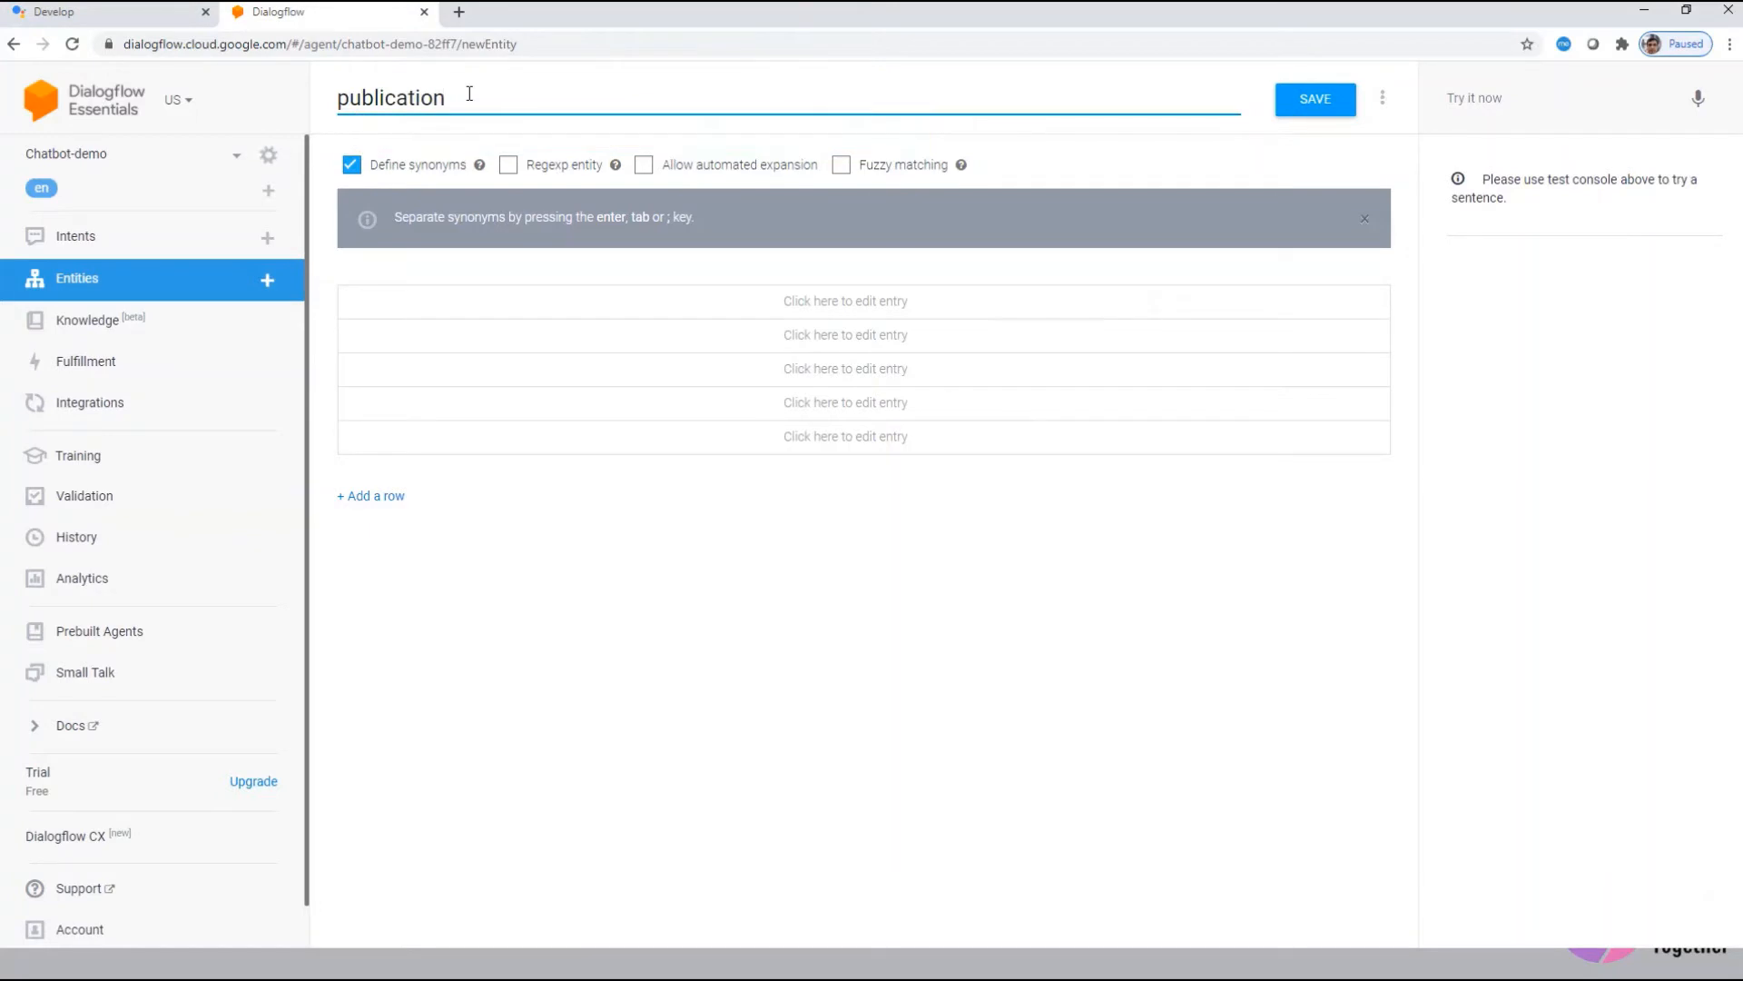
left_click(841, 165)
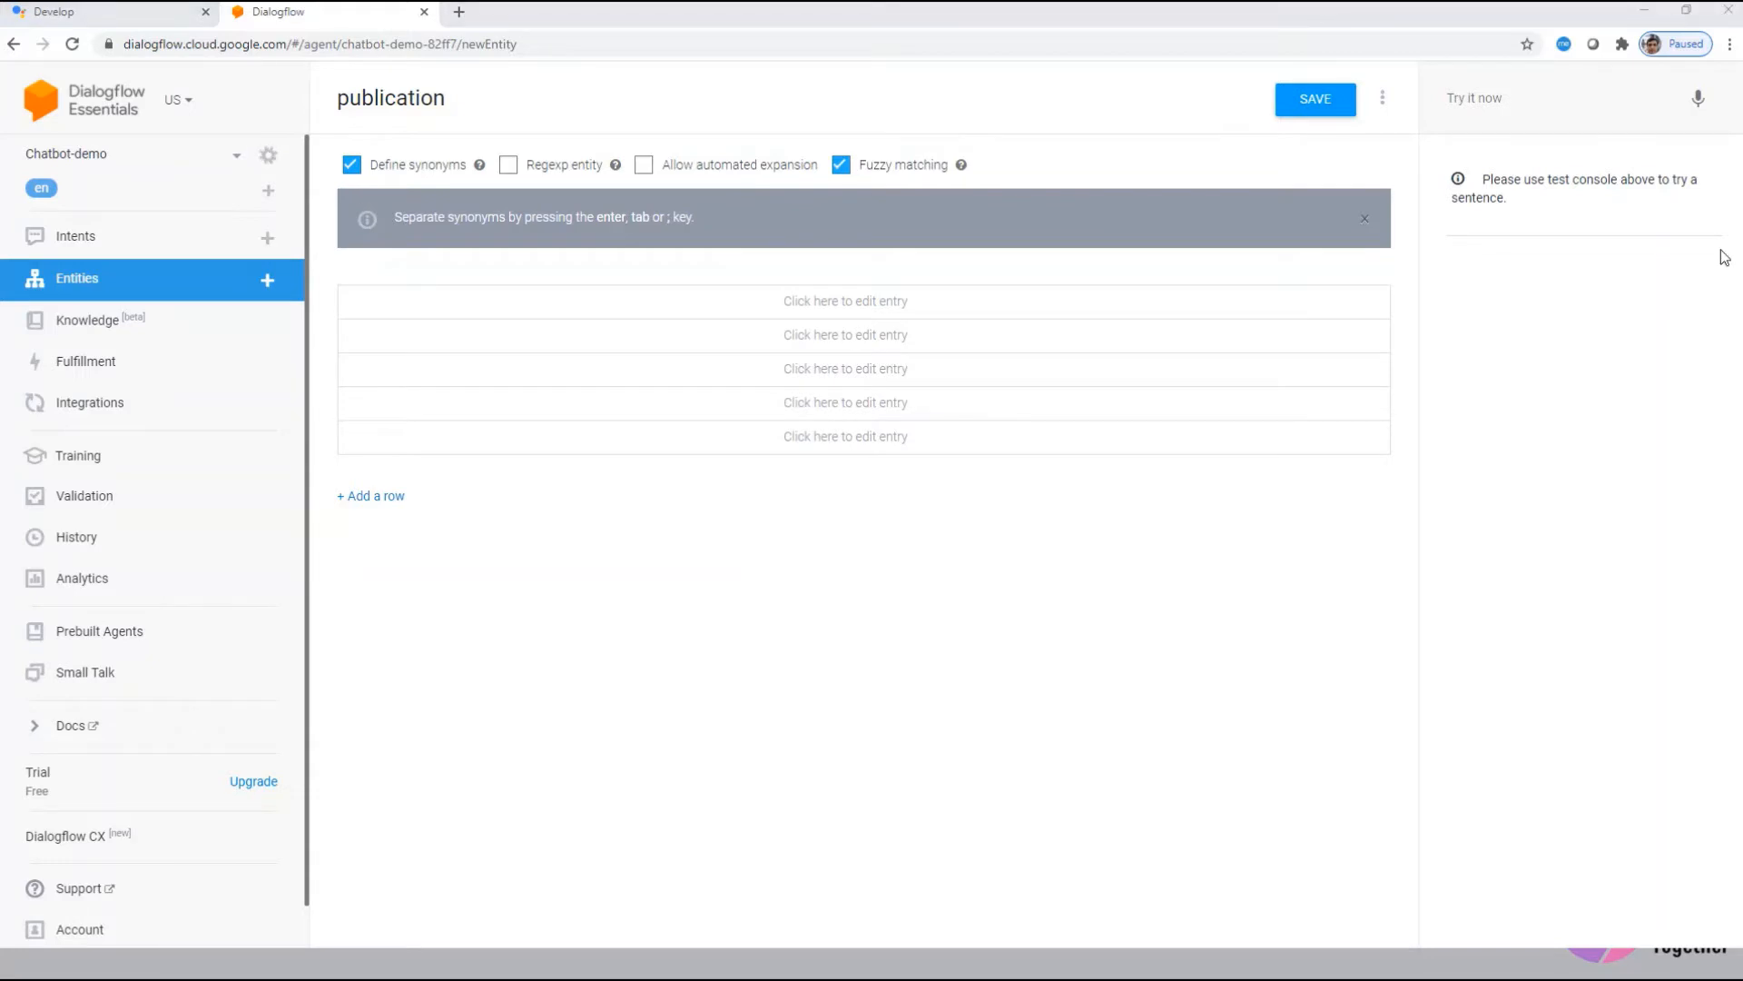
Step: Add entries Kindle Direct Publishing, Apple Books and kobo, then save the entity
left_click(821, 307)
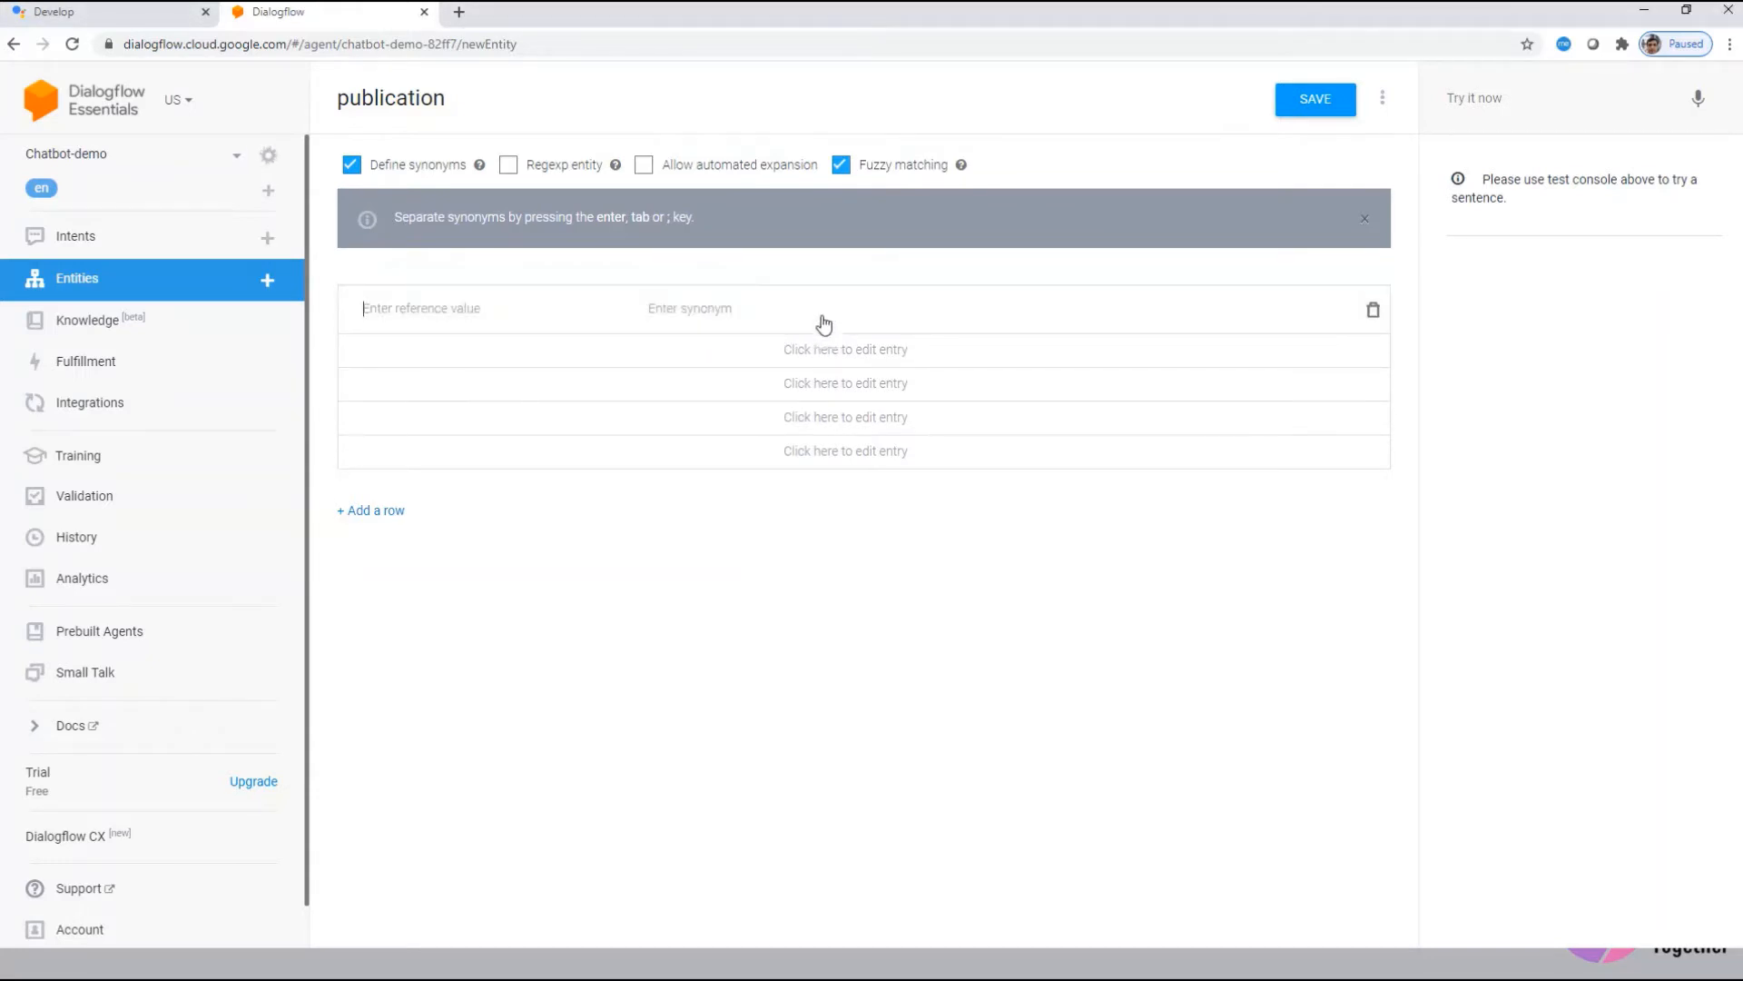
type("Kindle Direct Publishing")
key("Tab")
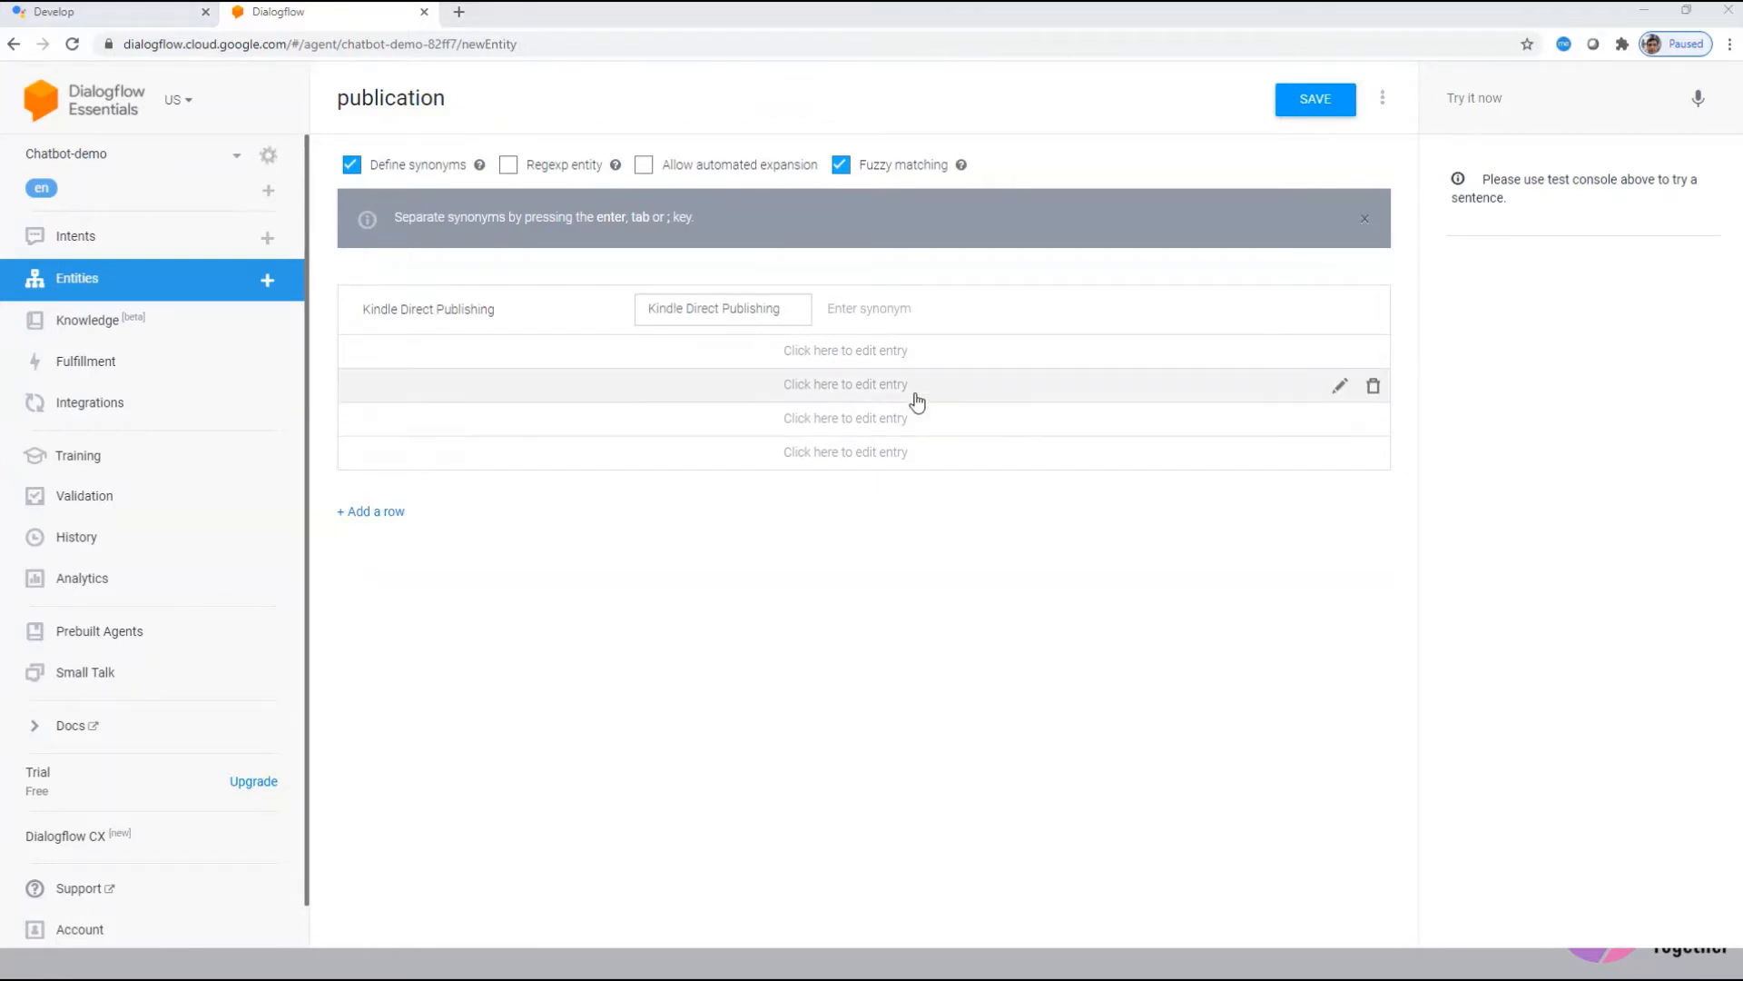
left_click(521, 357)
type("Apple Books")
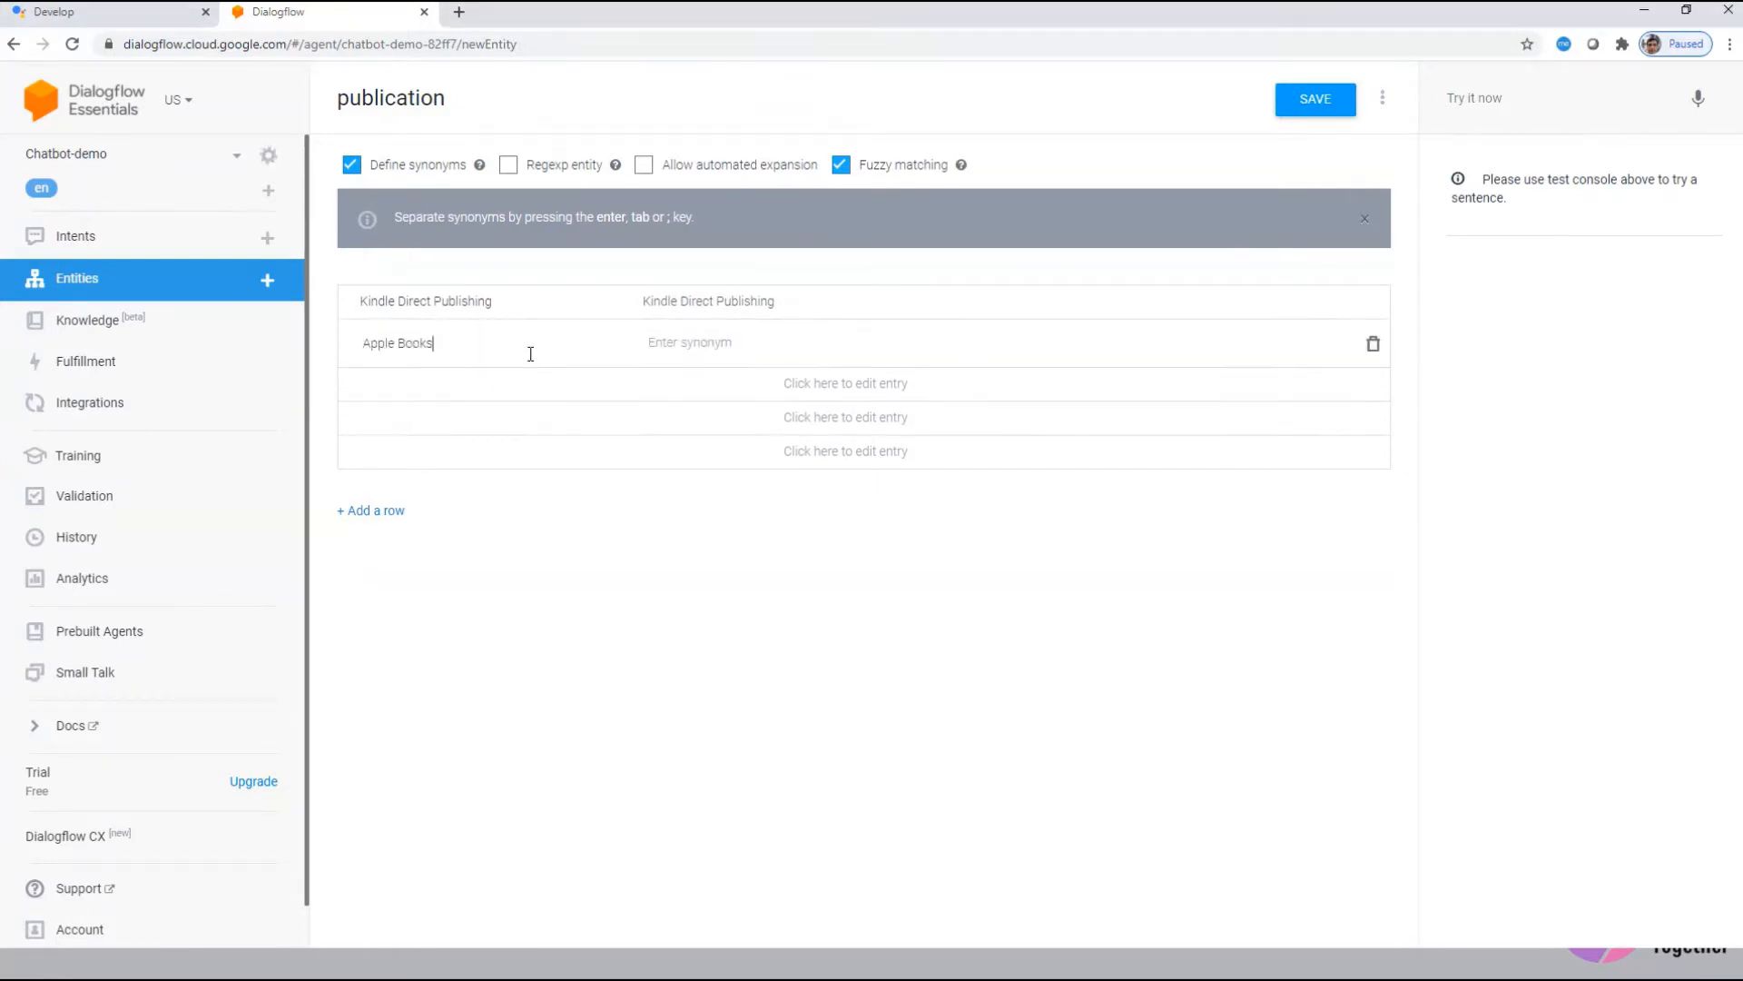
key("Tab")
left_click(436, 386)
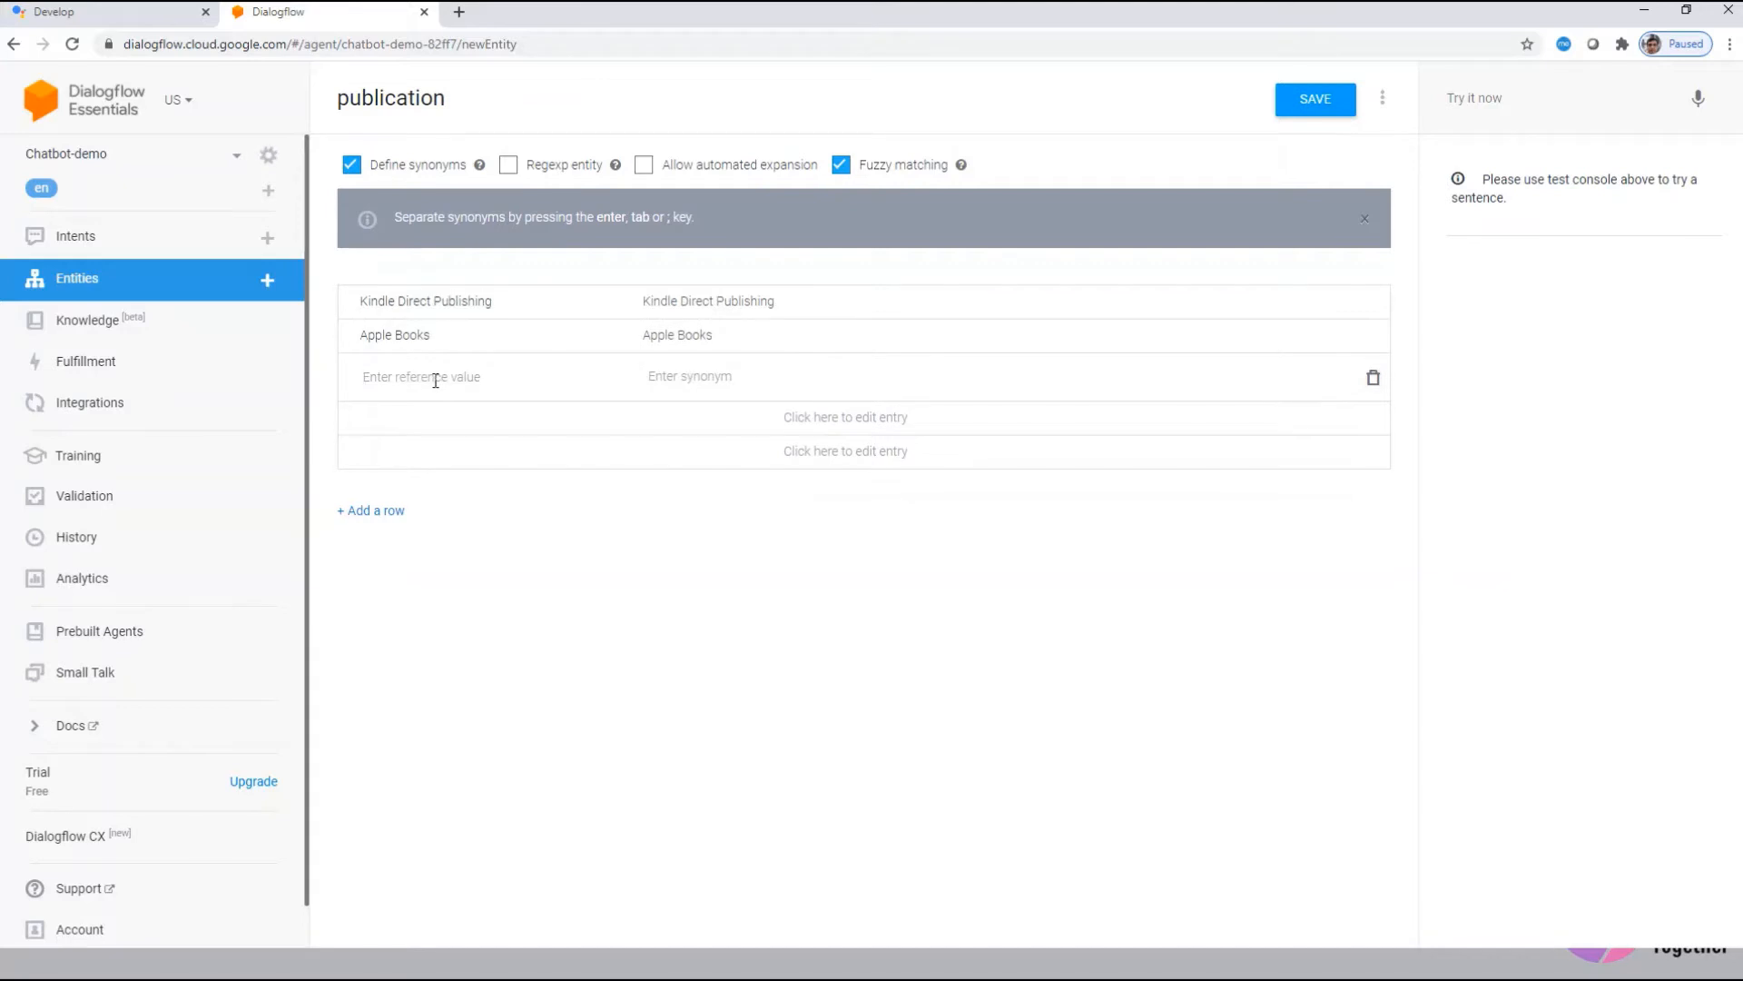
type("kobo")
key("Tab")
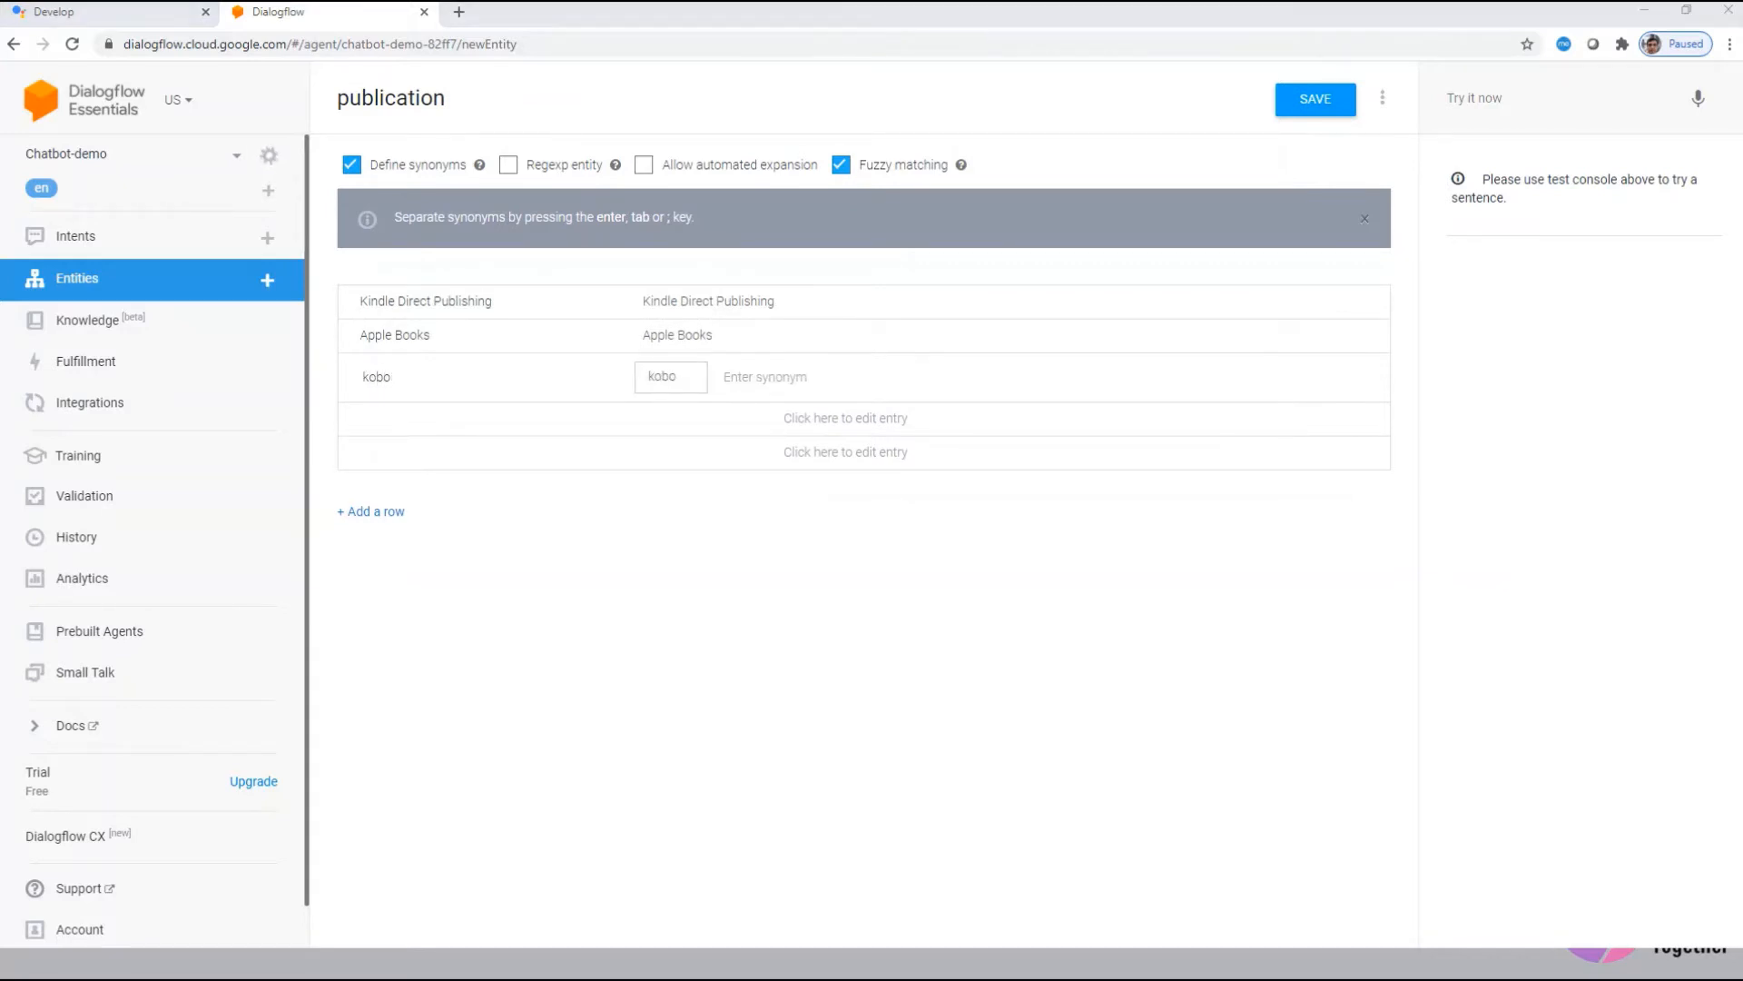
left_click(1325, 102)
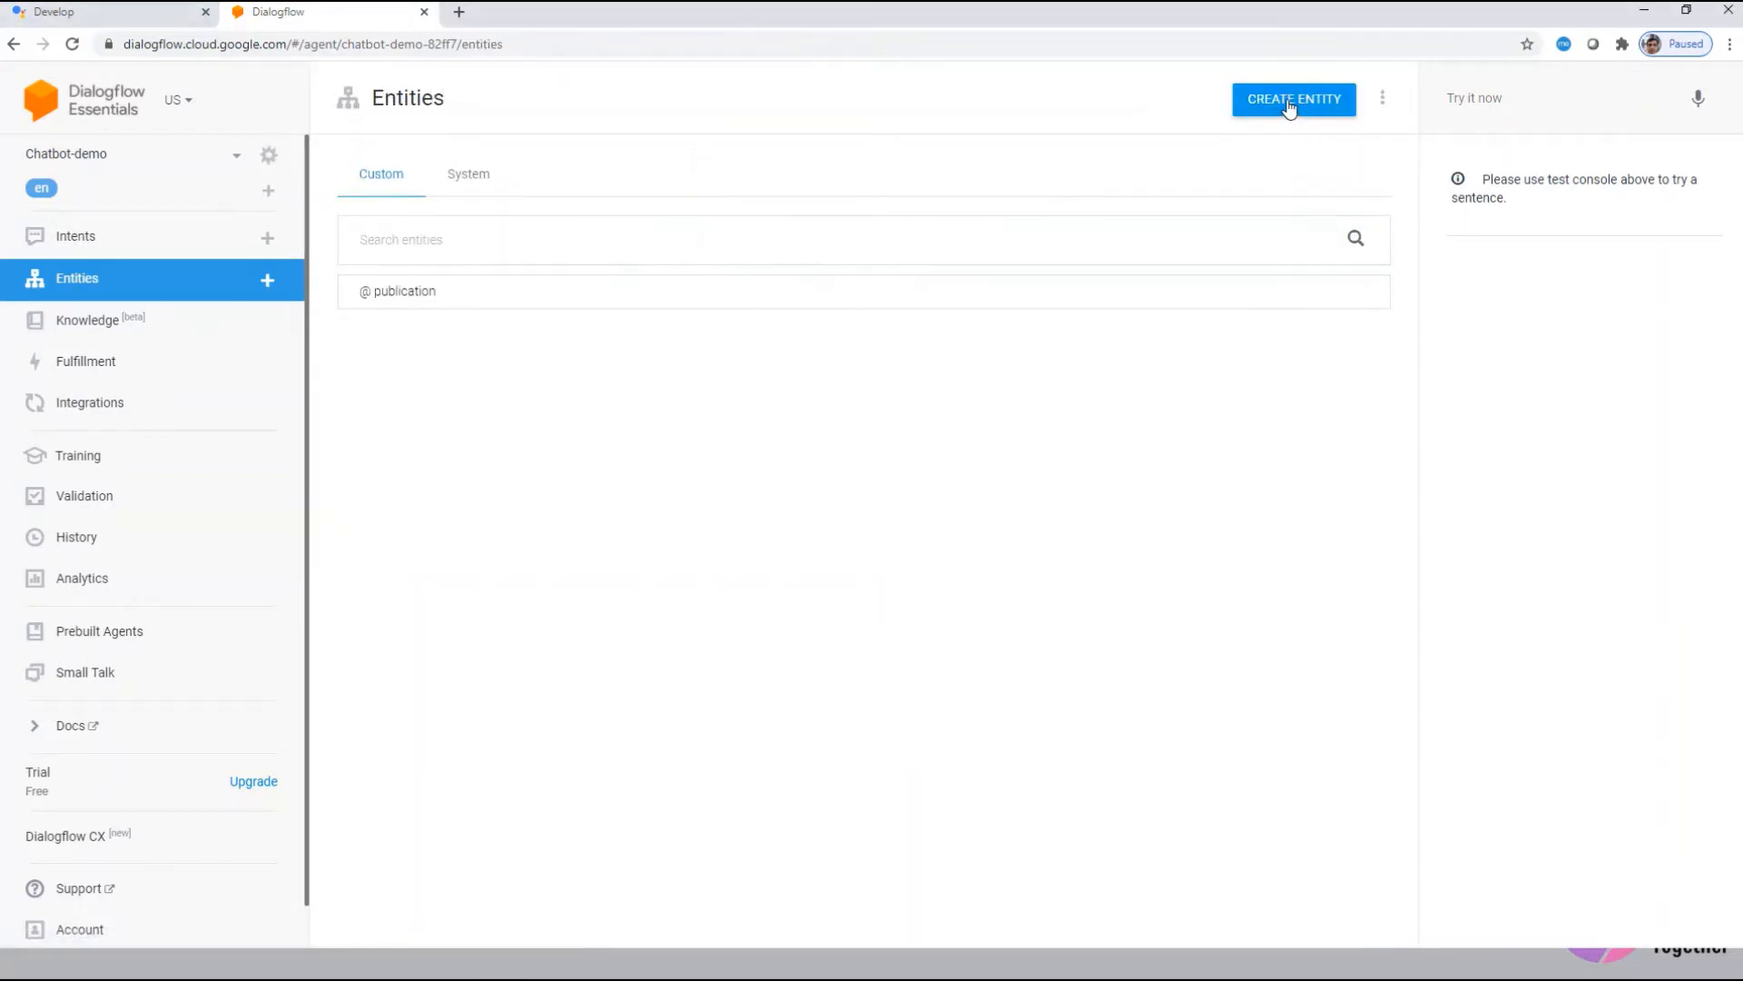
Step: Make an Authors entity listing Shakespeare and Christie, with fuzzy matching, then return to Entities
left_click(1291, 106)
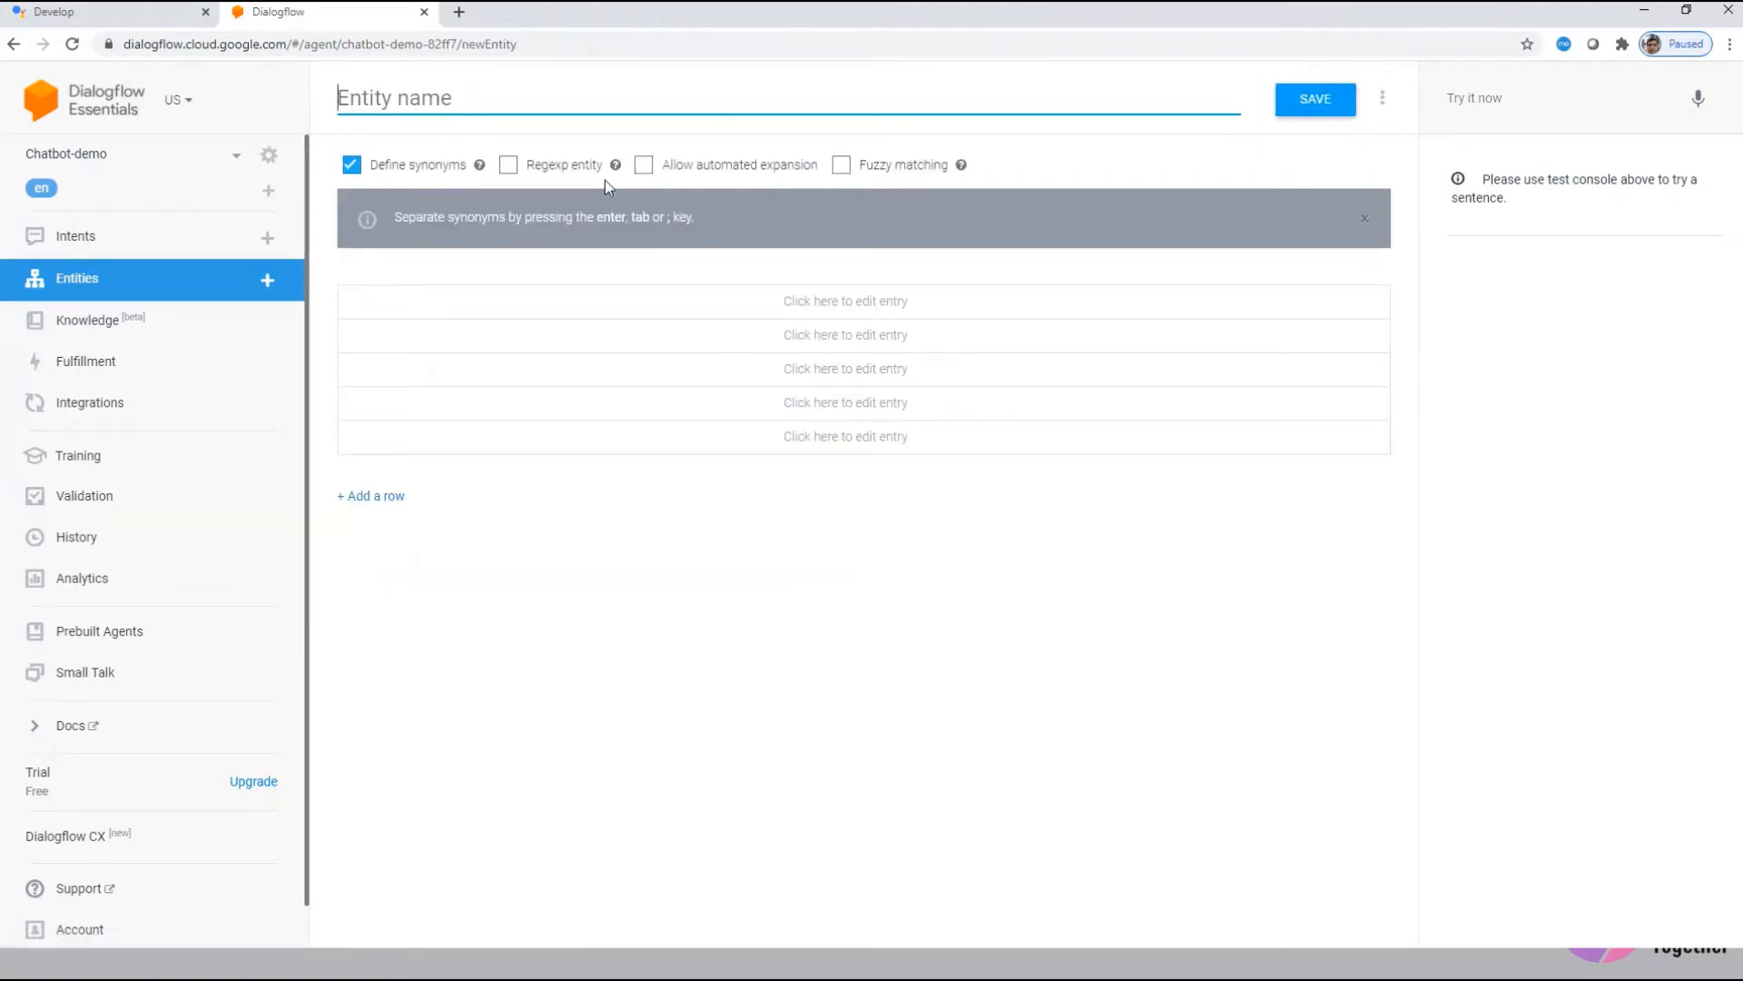
type("Authors")
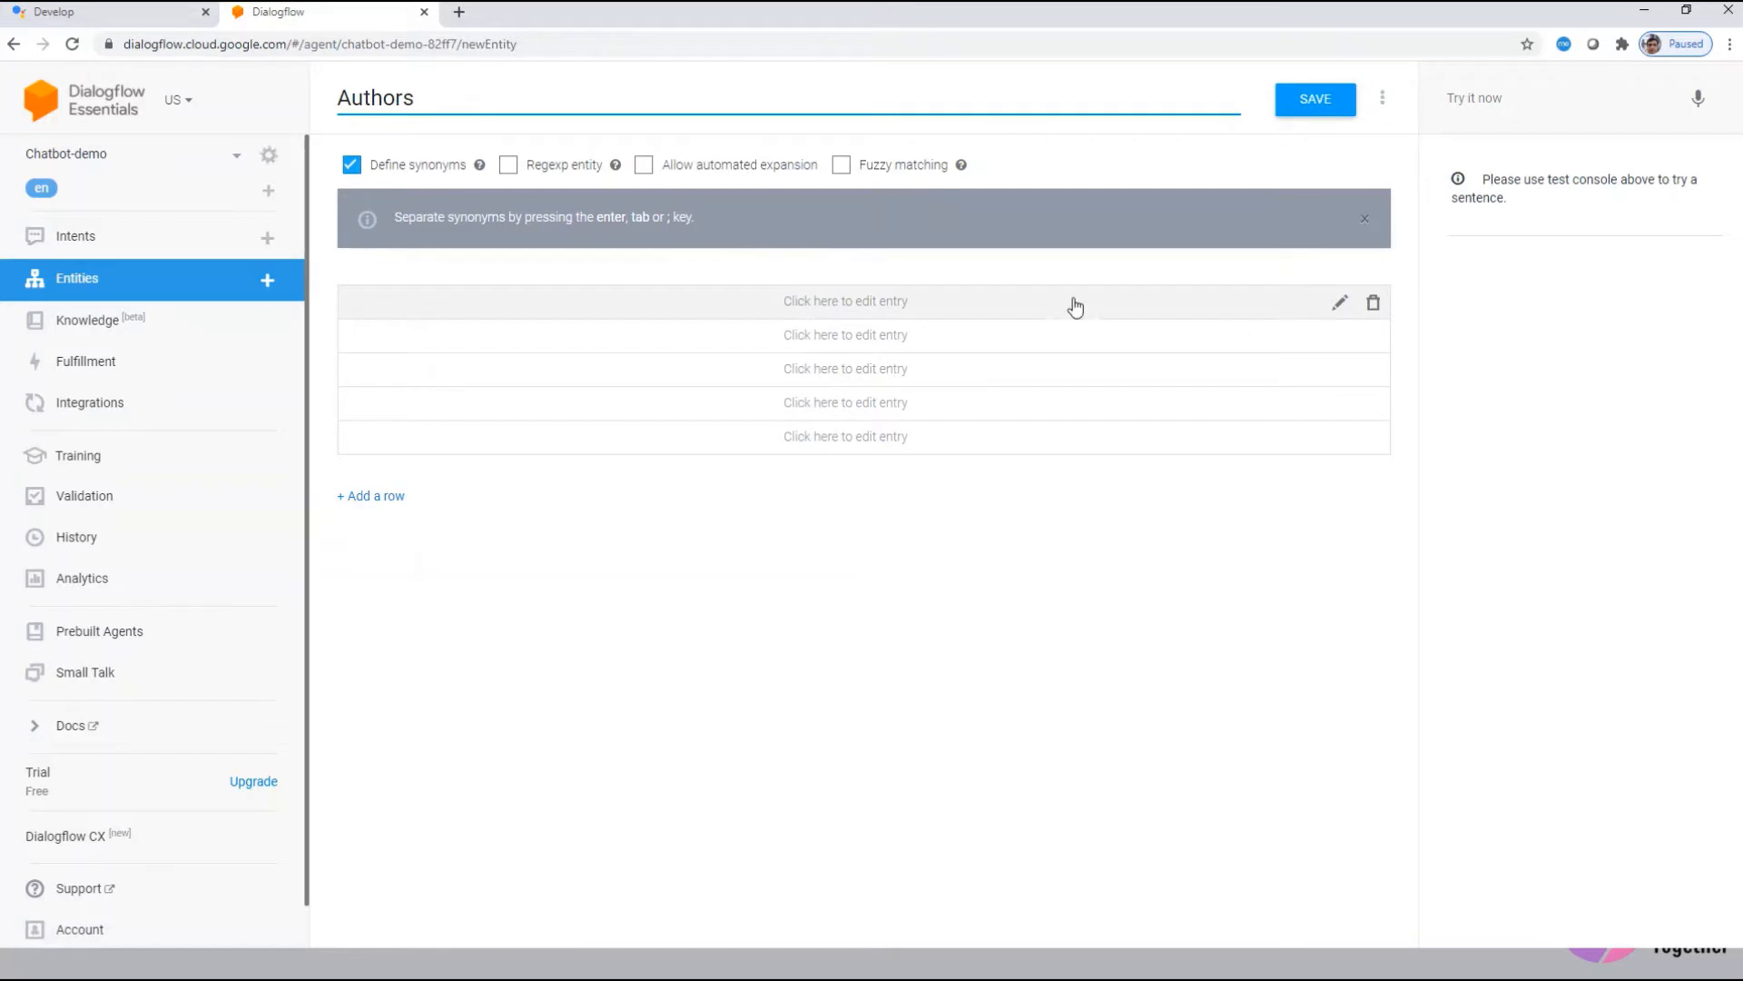
left_click(848, 312)
type("Shakespeare")
key("Tab")
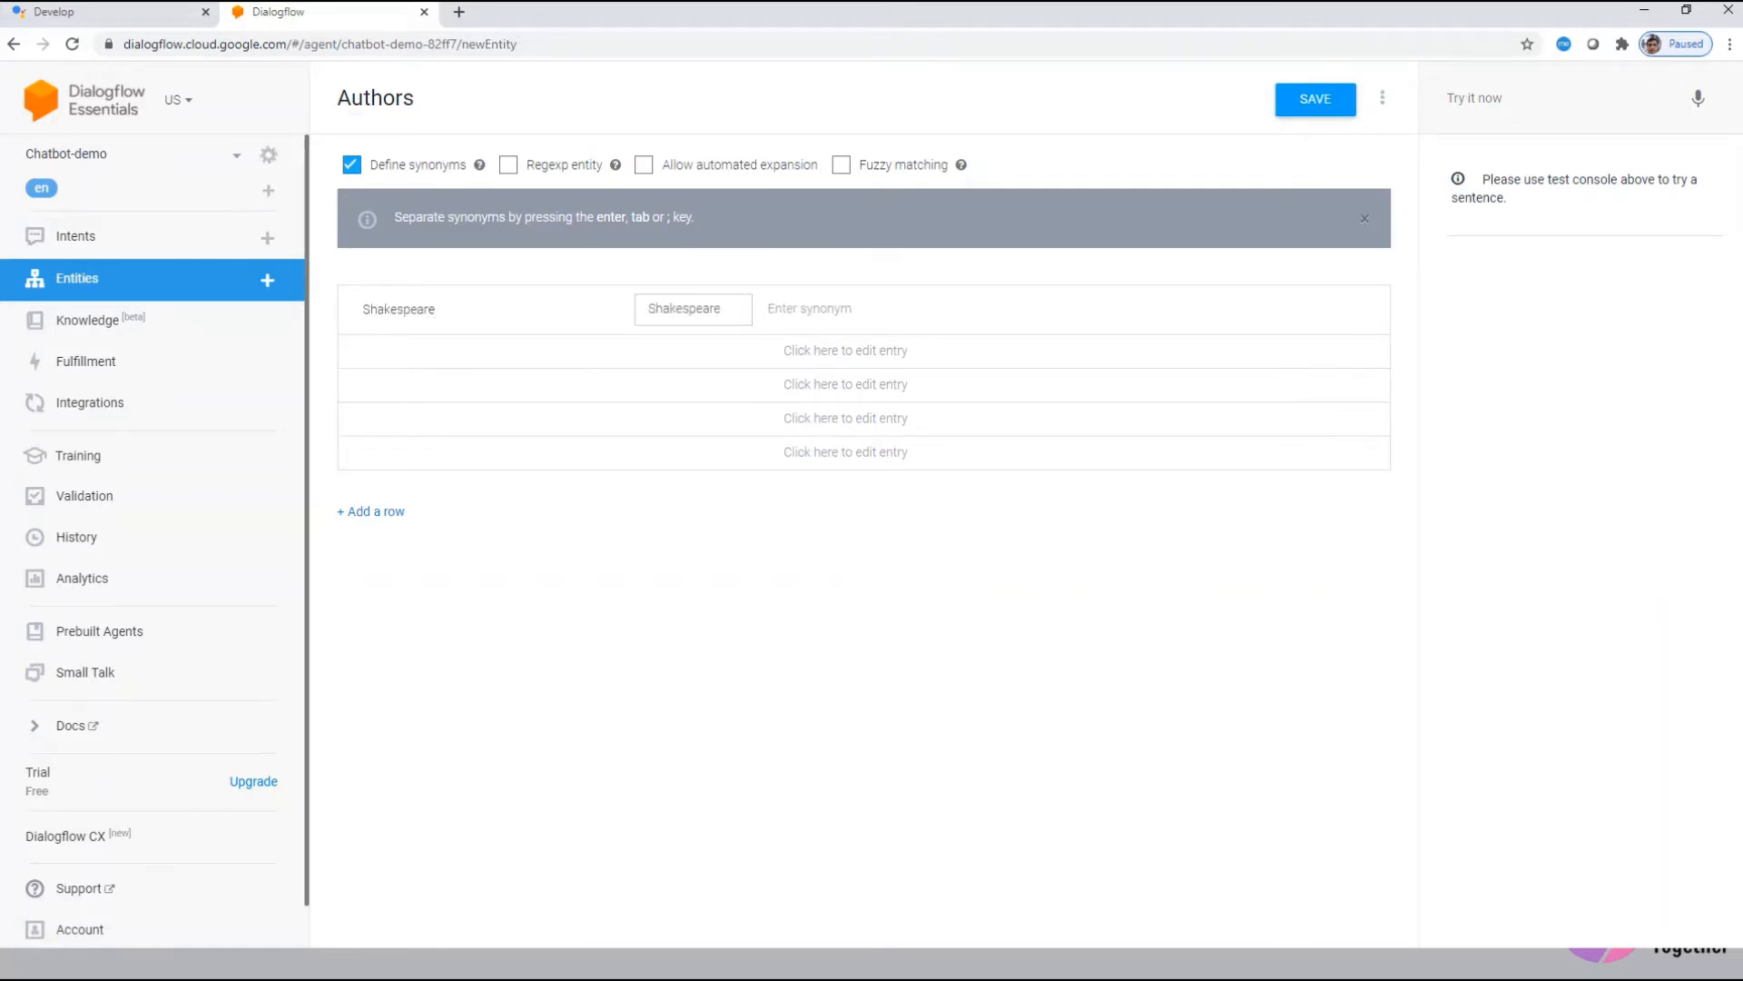
left_click(436, 349)
type("Christie")
key("Tab")
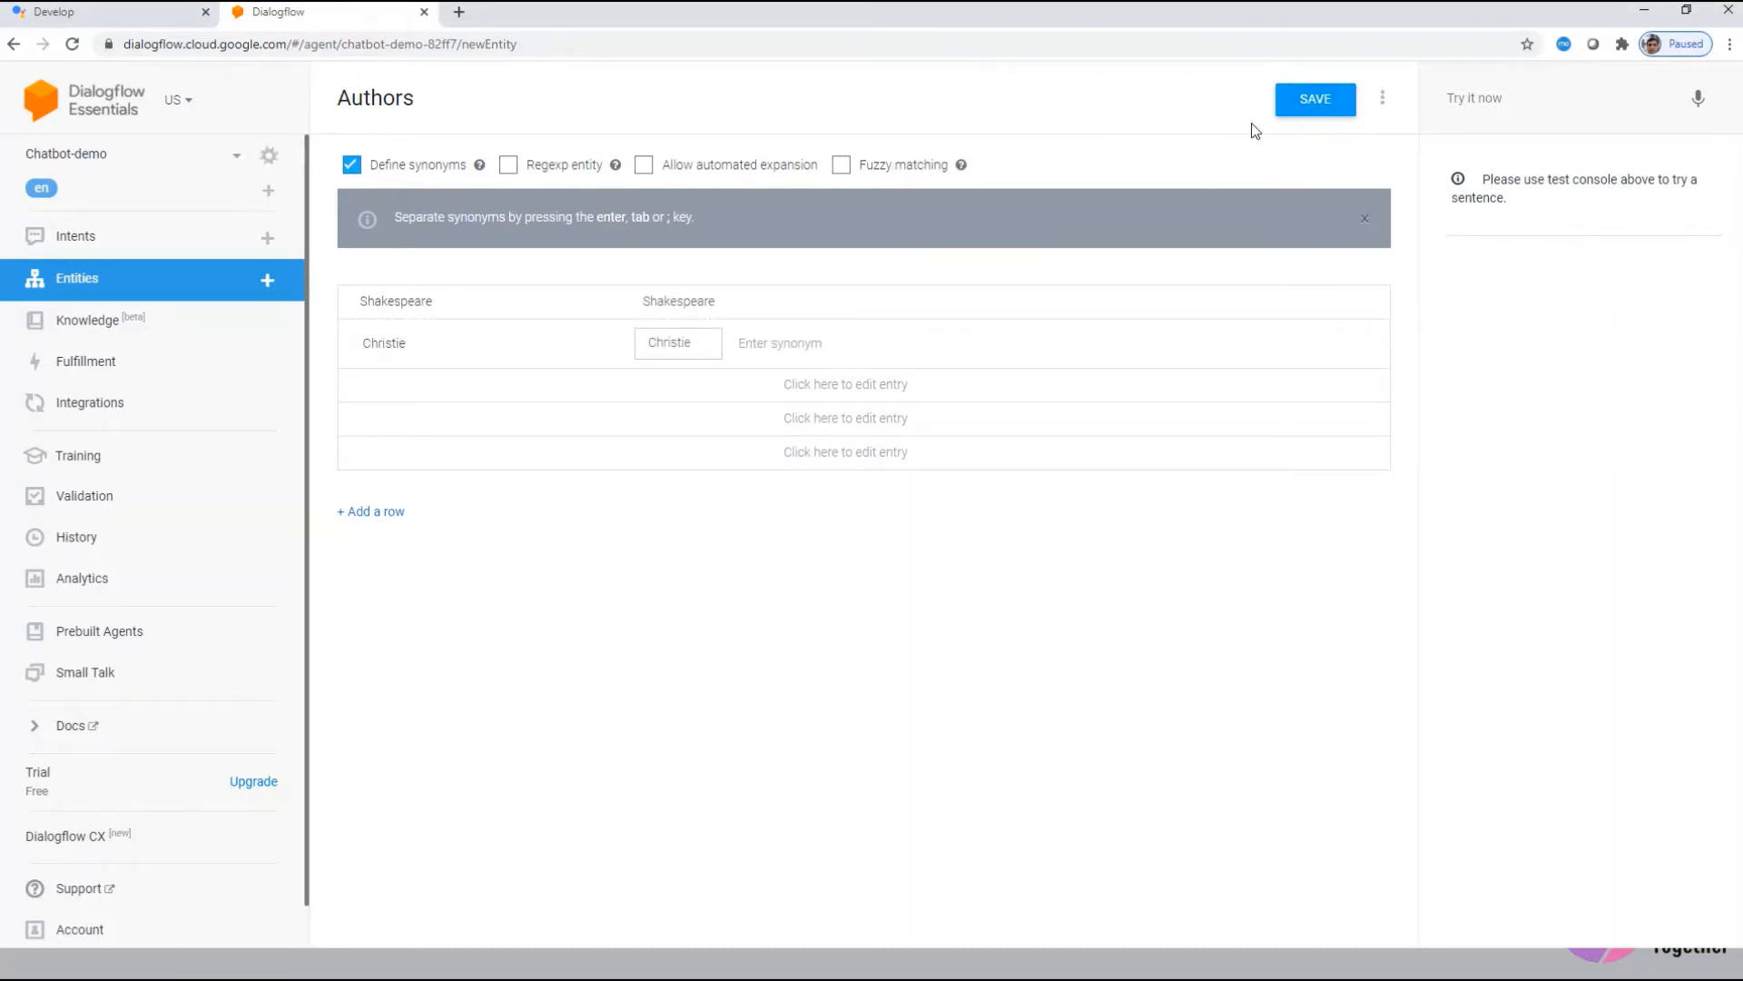
left_click(888, 170)
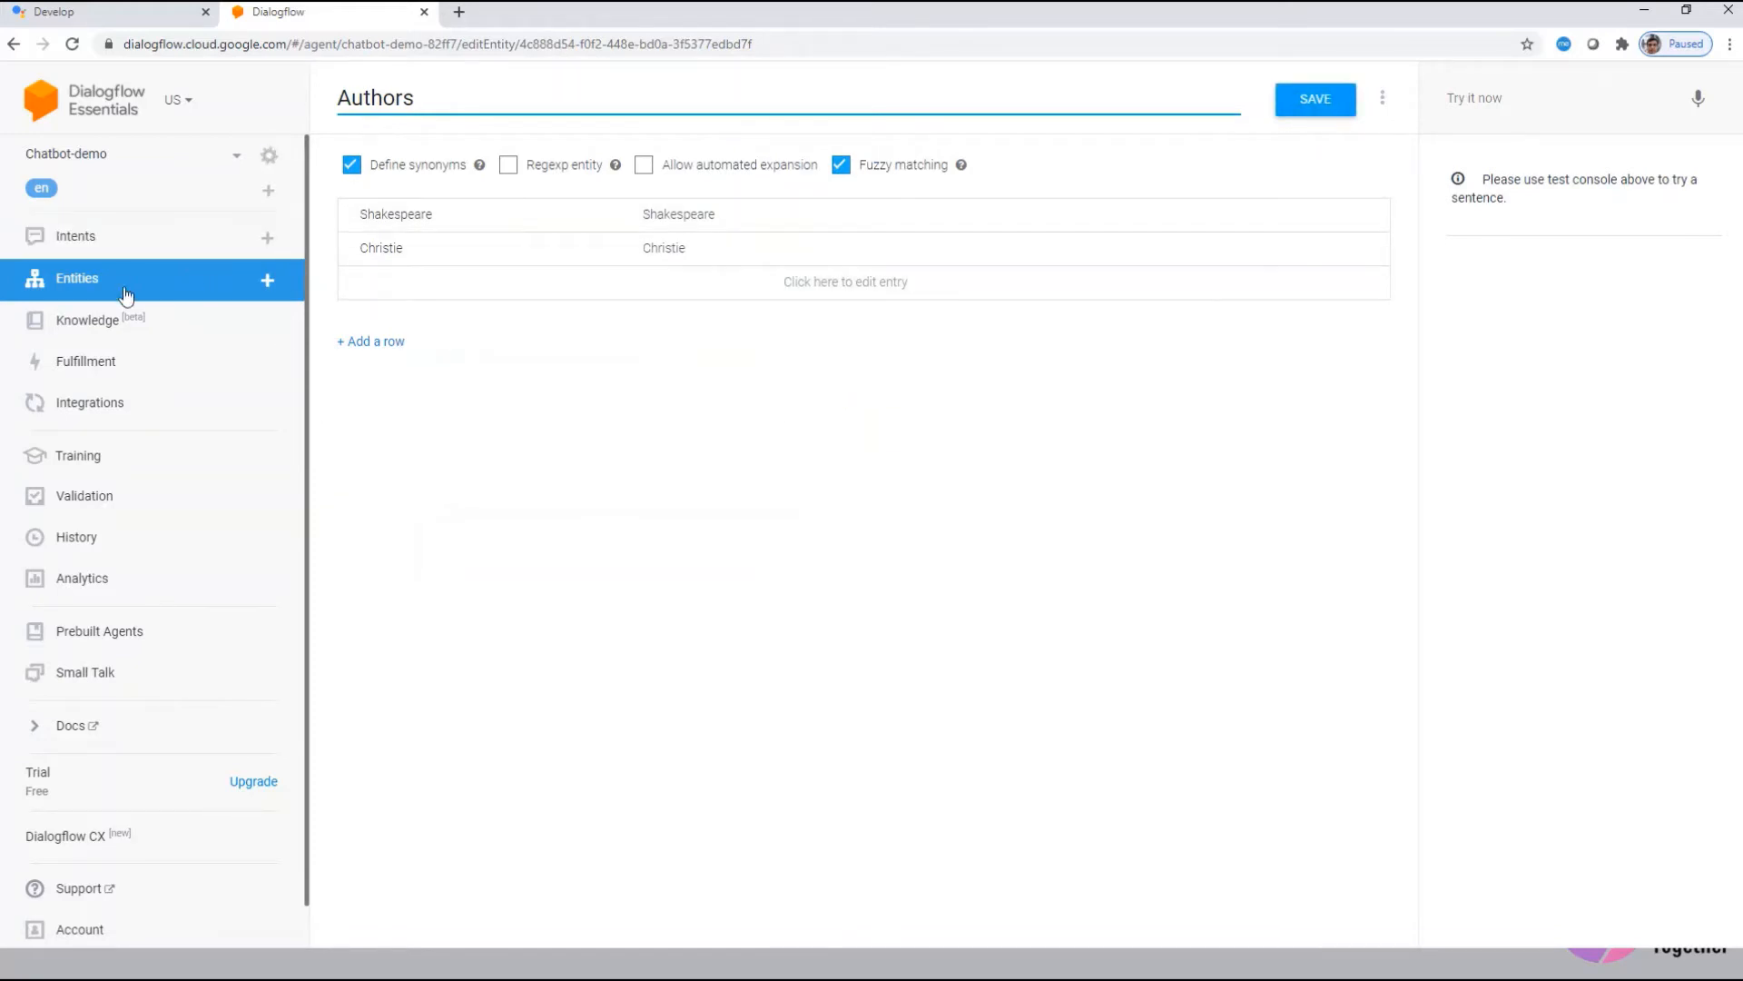
left_click(74, 286)
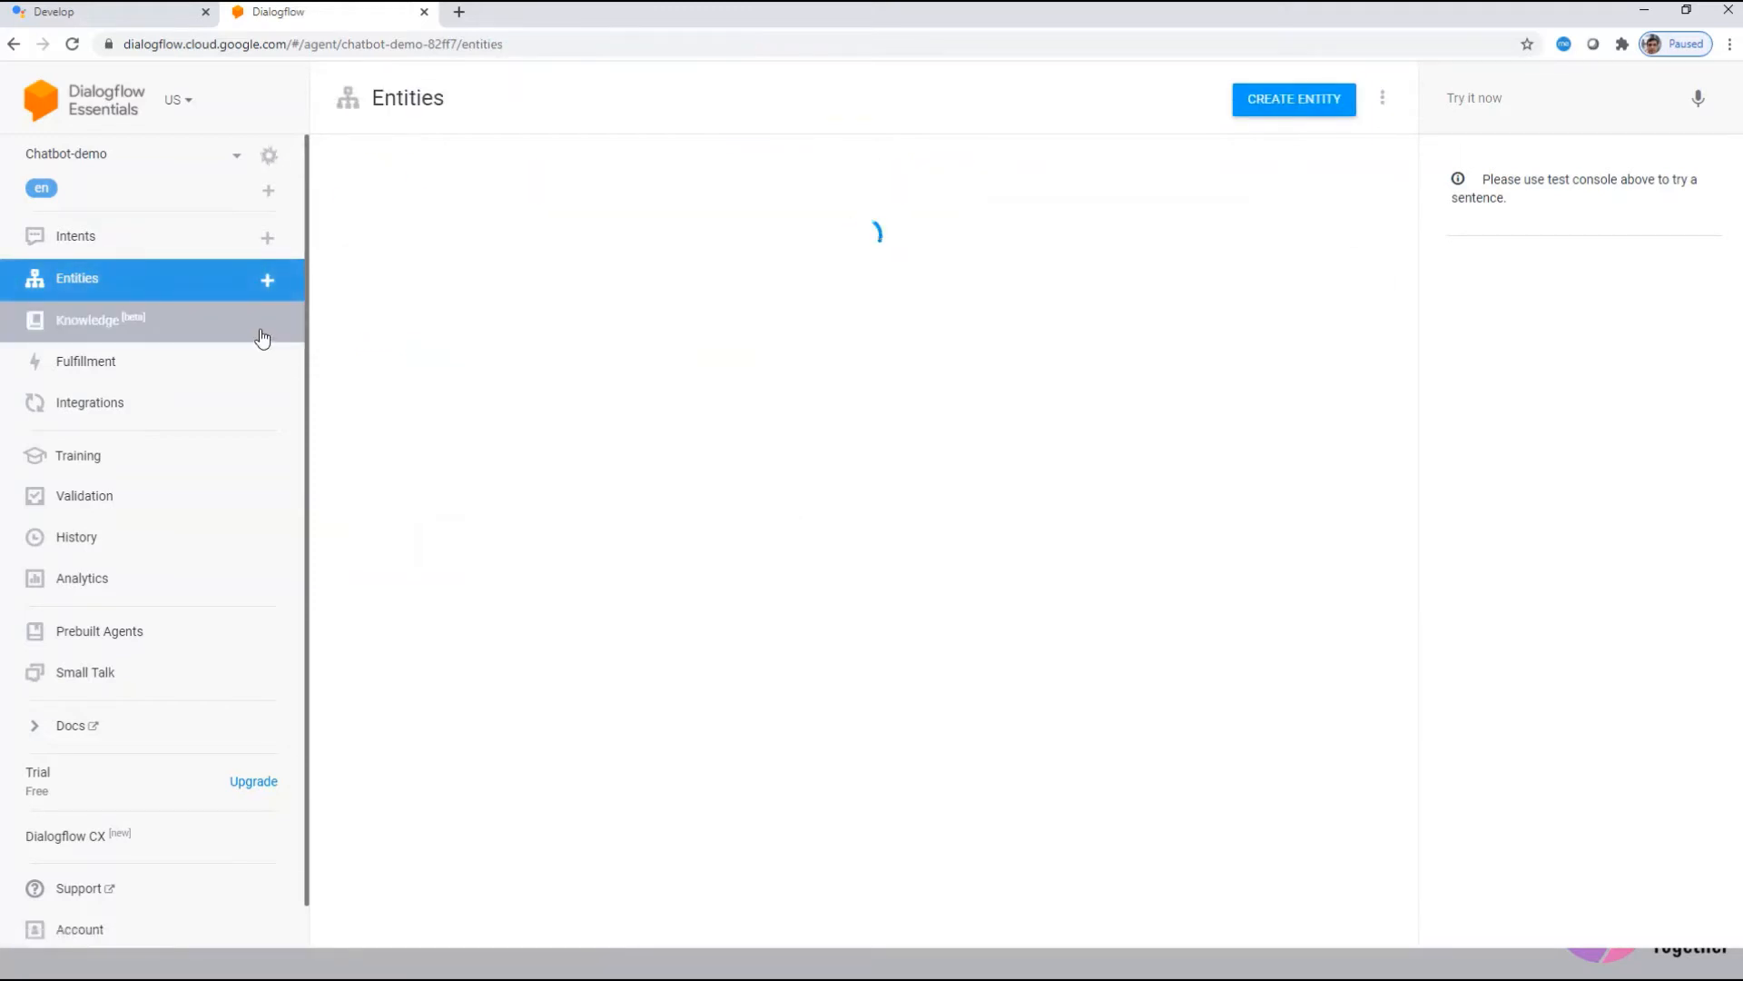
Step: Reopen the orderbook intent and start adding parameters and an action
left_click(76, 239)
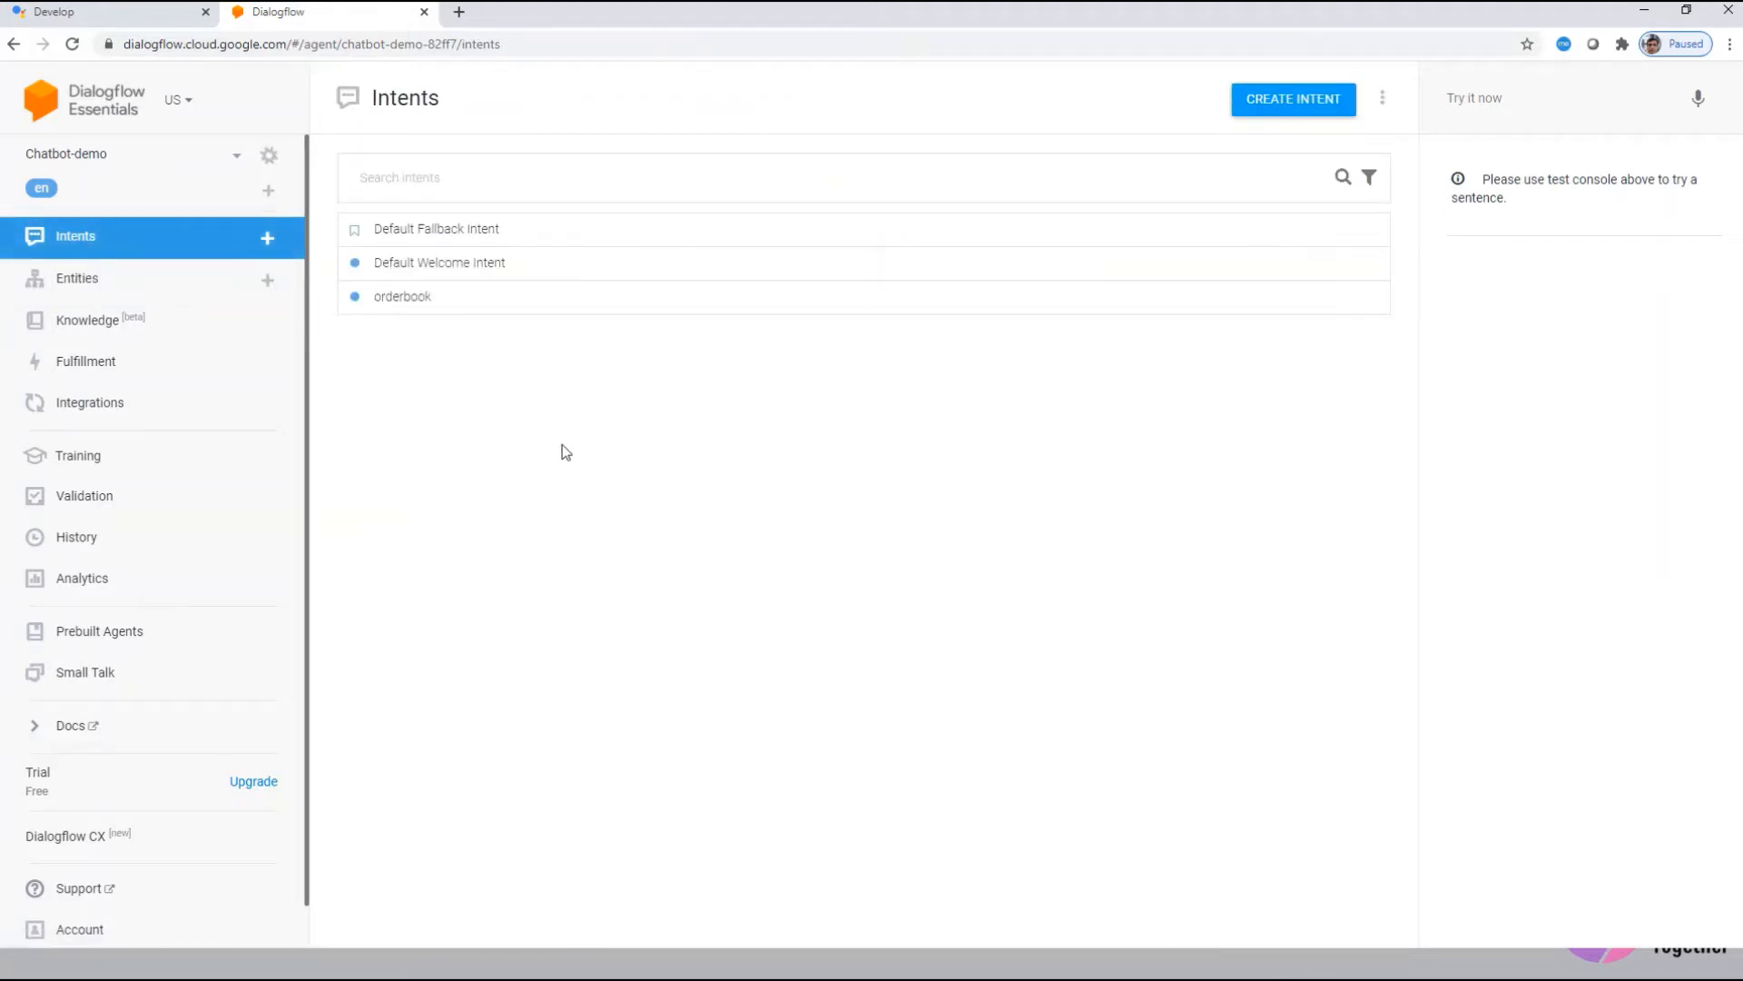
left_click(405, 300)
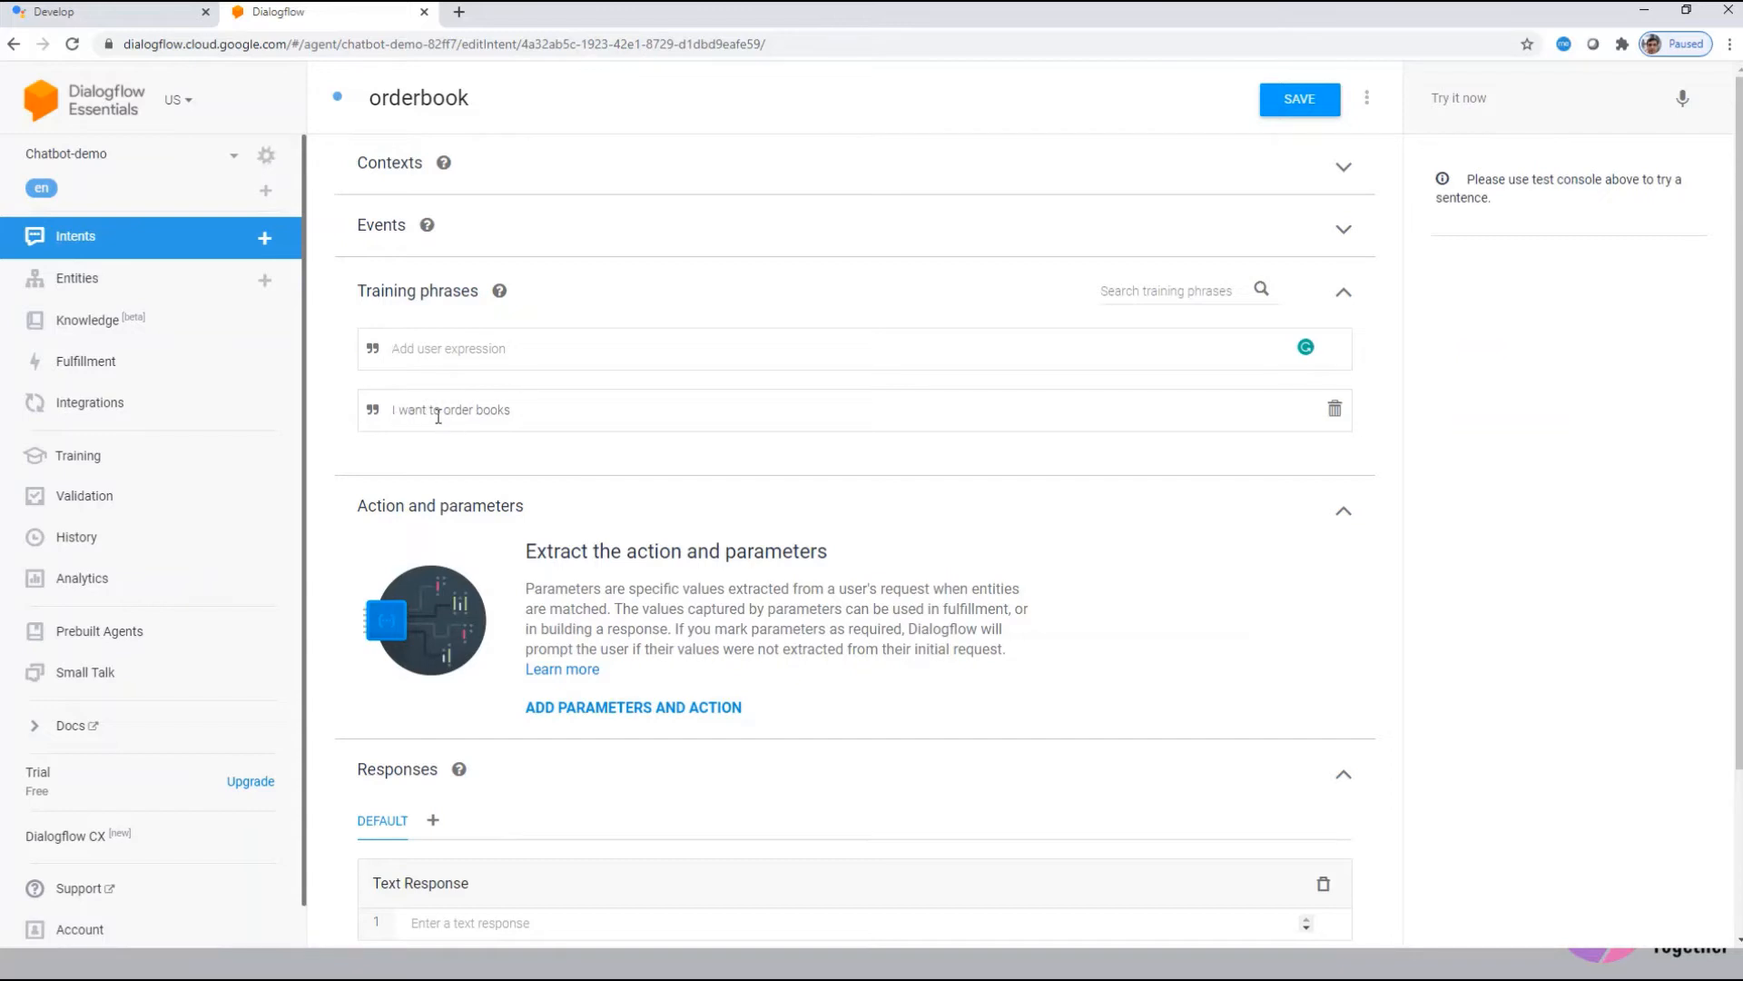
scroll(759, 629, "down", 2)
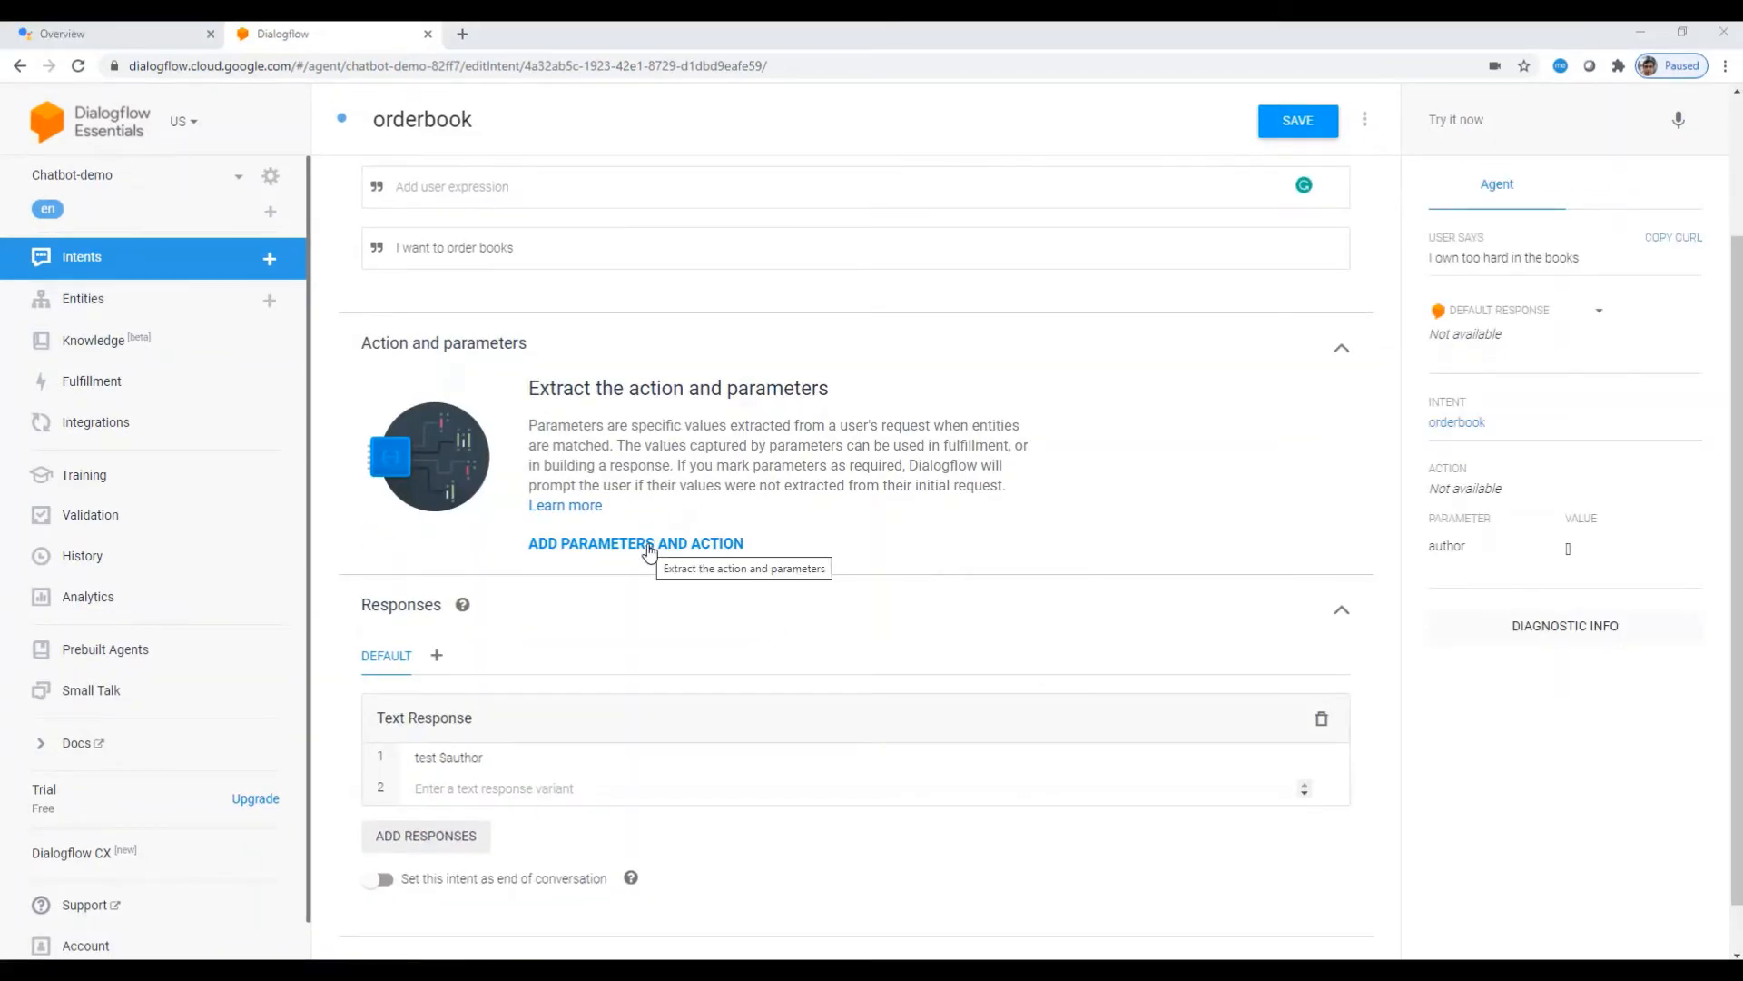
left_click(649, 548)
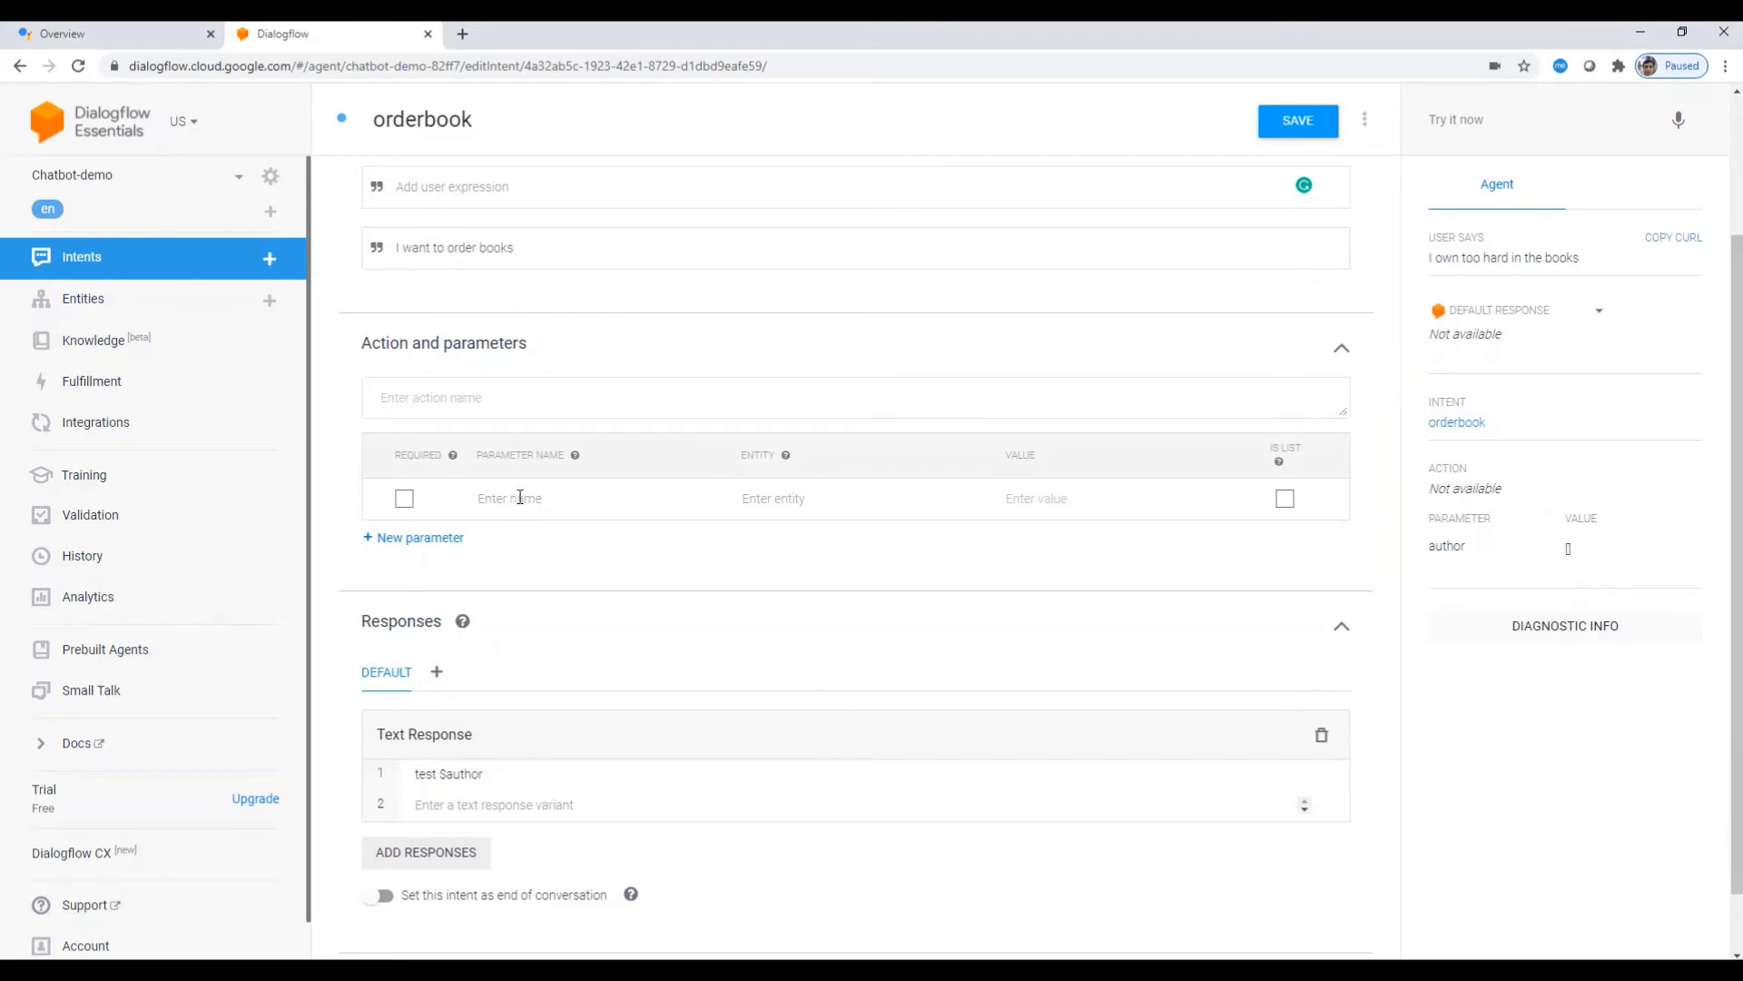
type("publicati")
left_click(404, 499)
double_click(502, 499)
type("publication")
key("Tab")
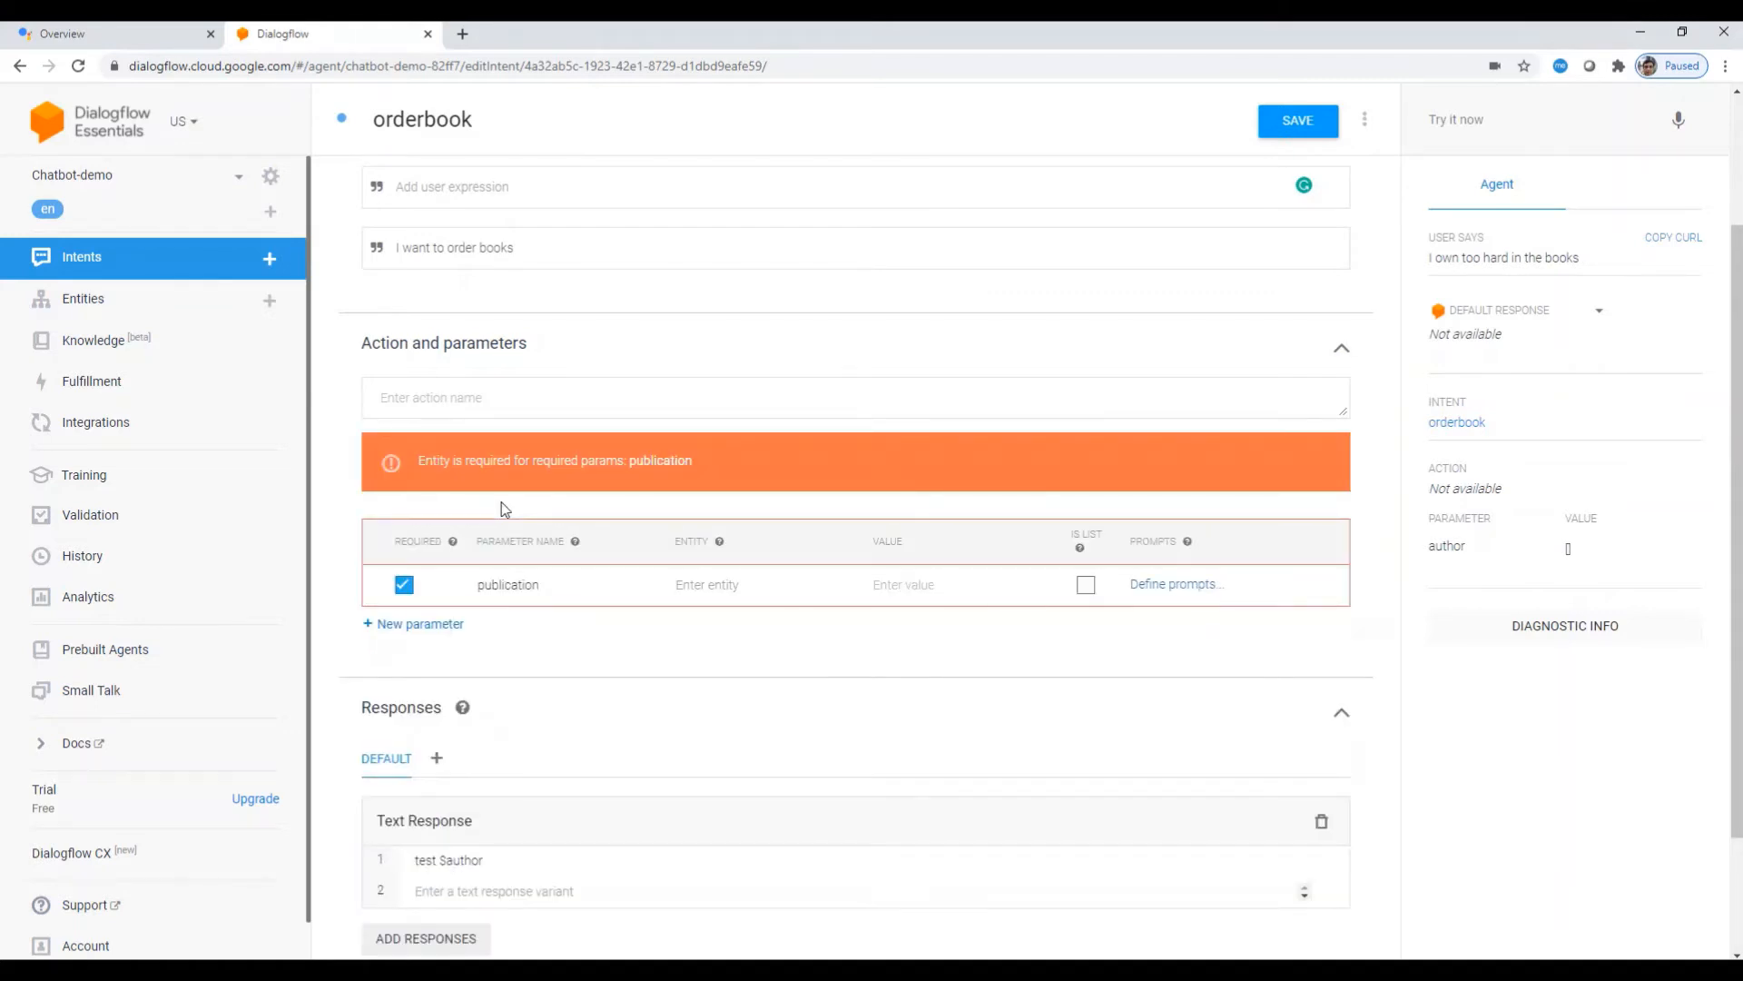
type("@pu")
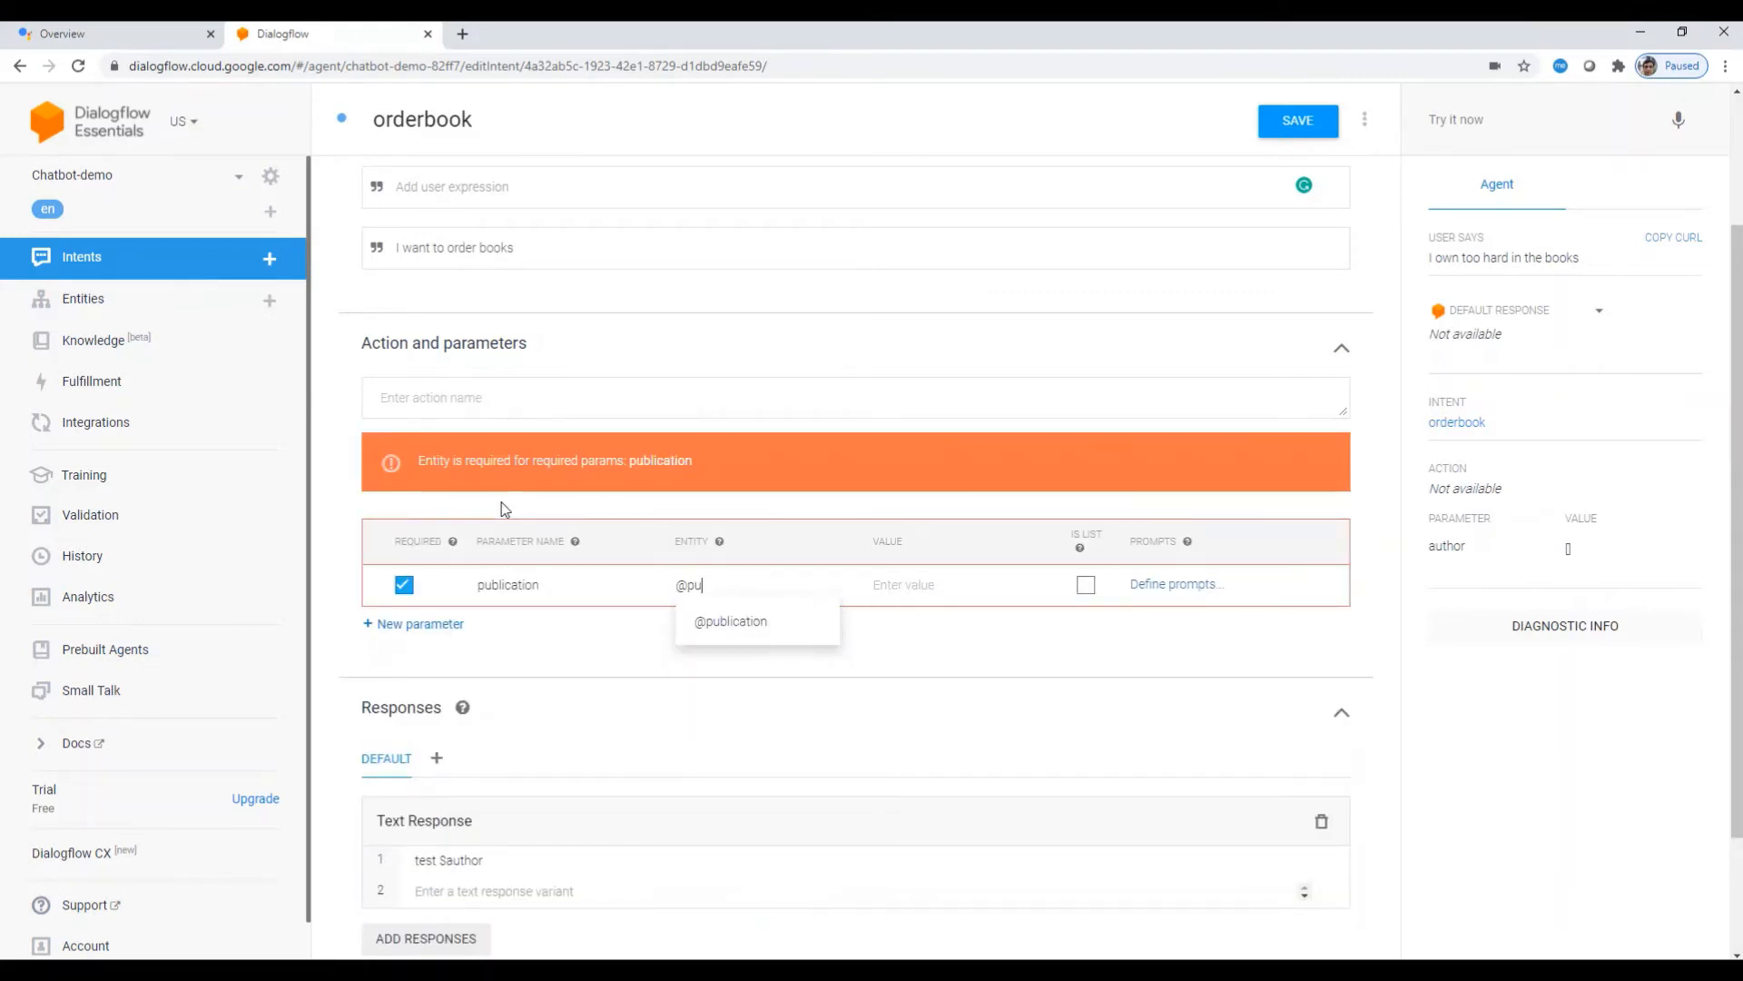
left_click(759, 627)
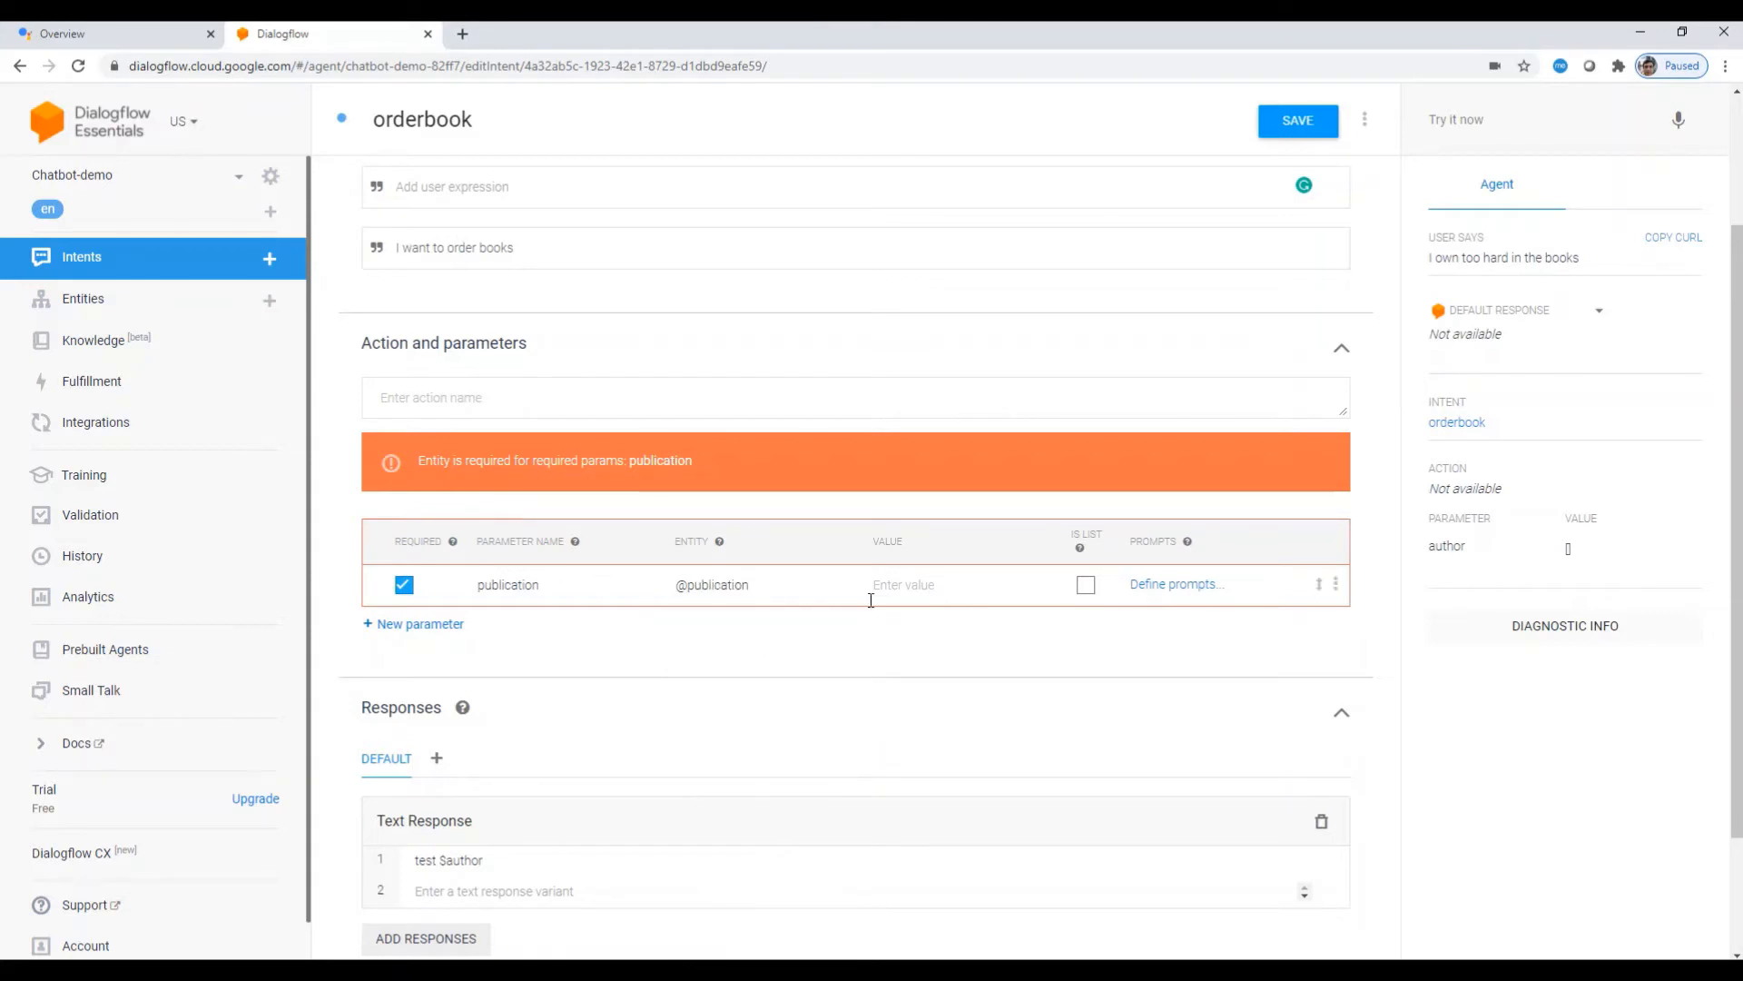
Step: Give publication the prompts 'Which Publication?' and 'Which is your prefer publication?'
left_click(1165, 592)
left_click(630, 575)
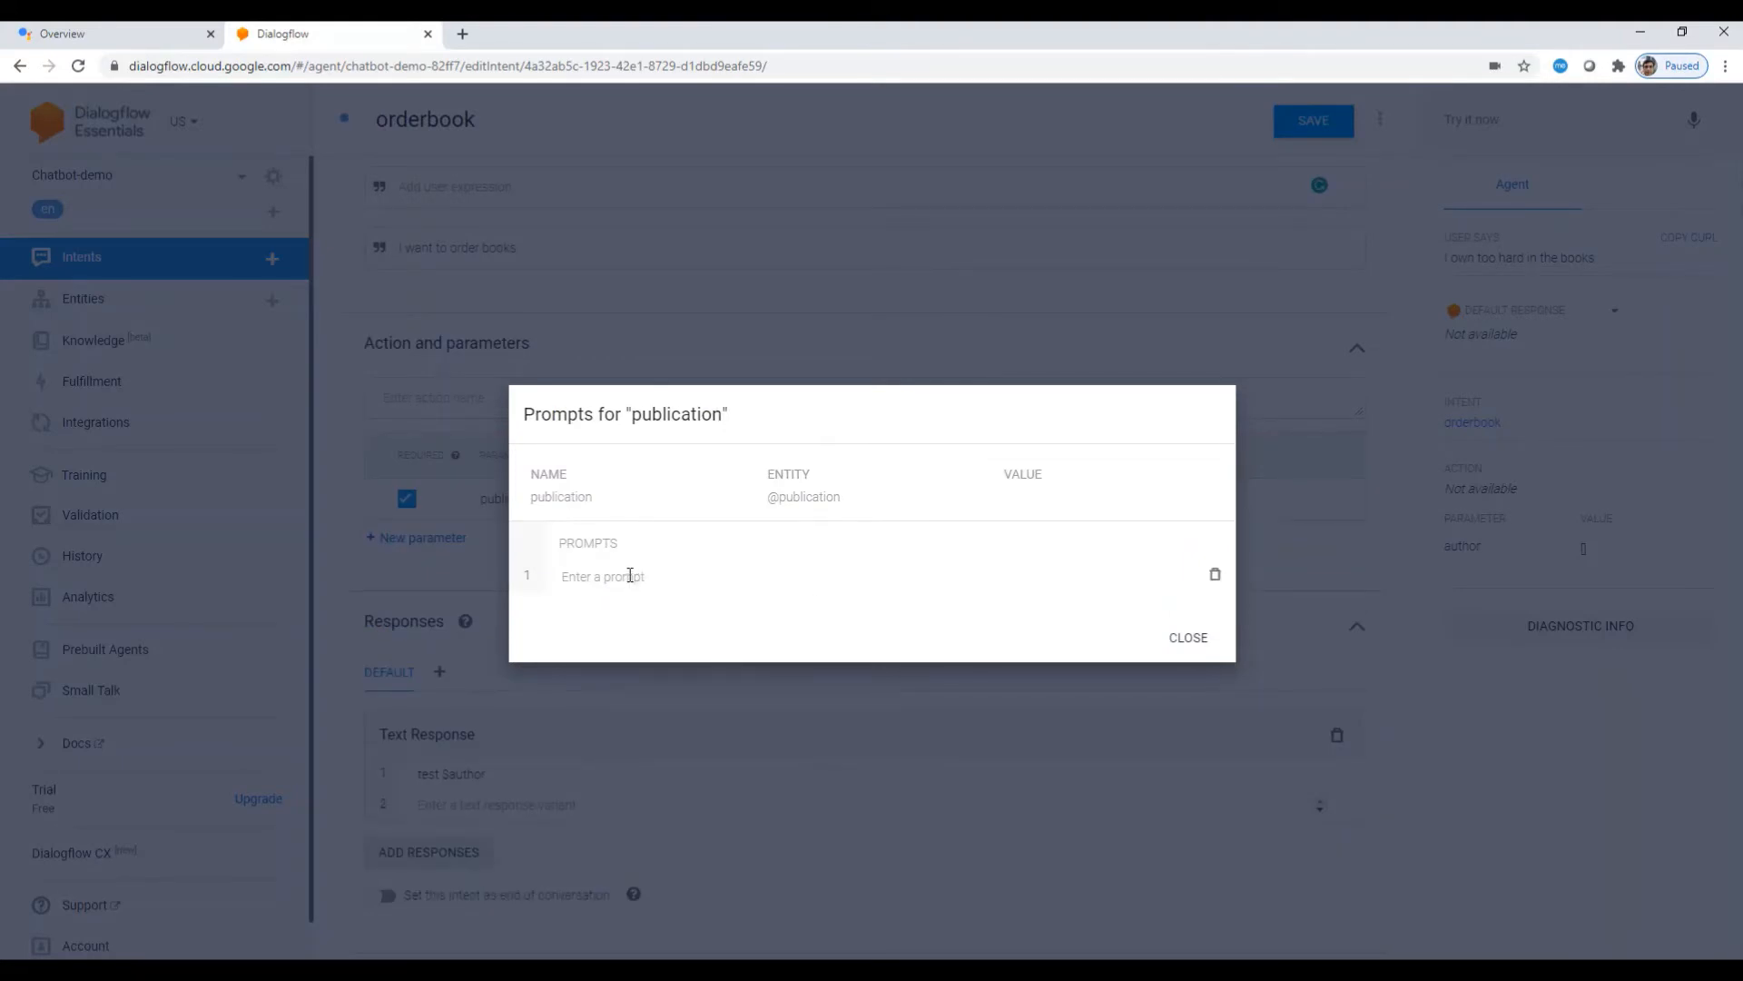
type("W")
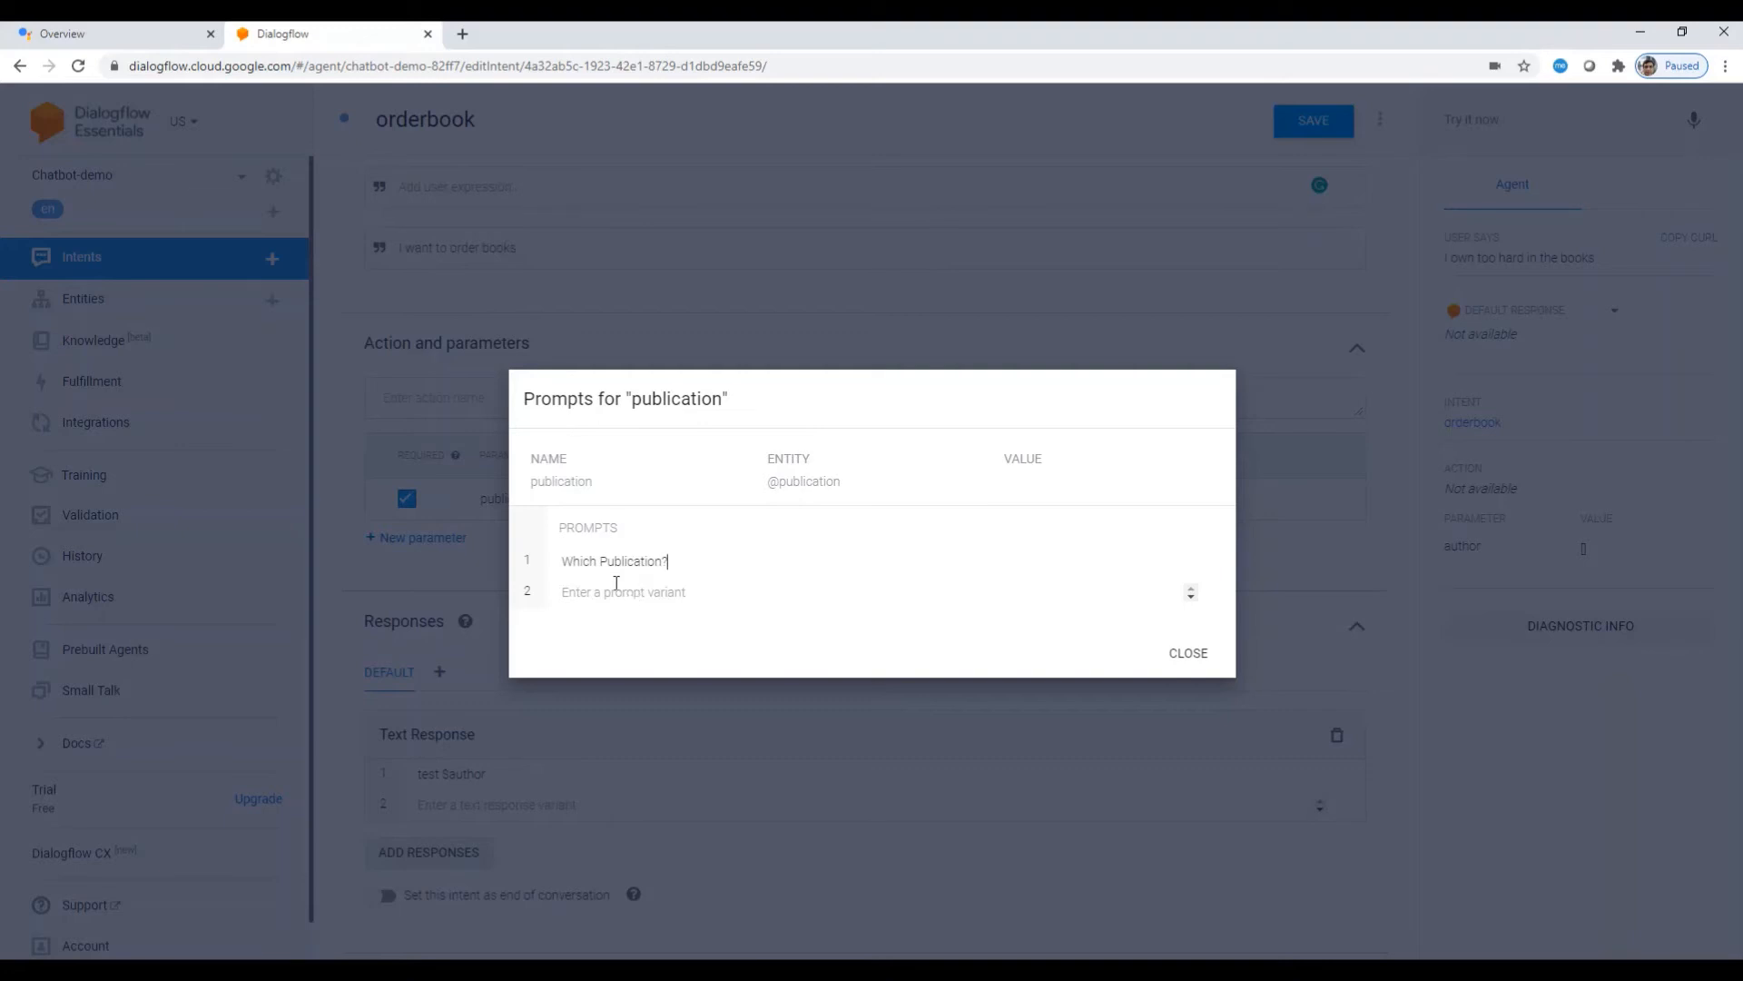
left_click(606, 591)
left_click(633, 590)
type("Which is your")
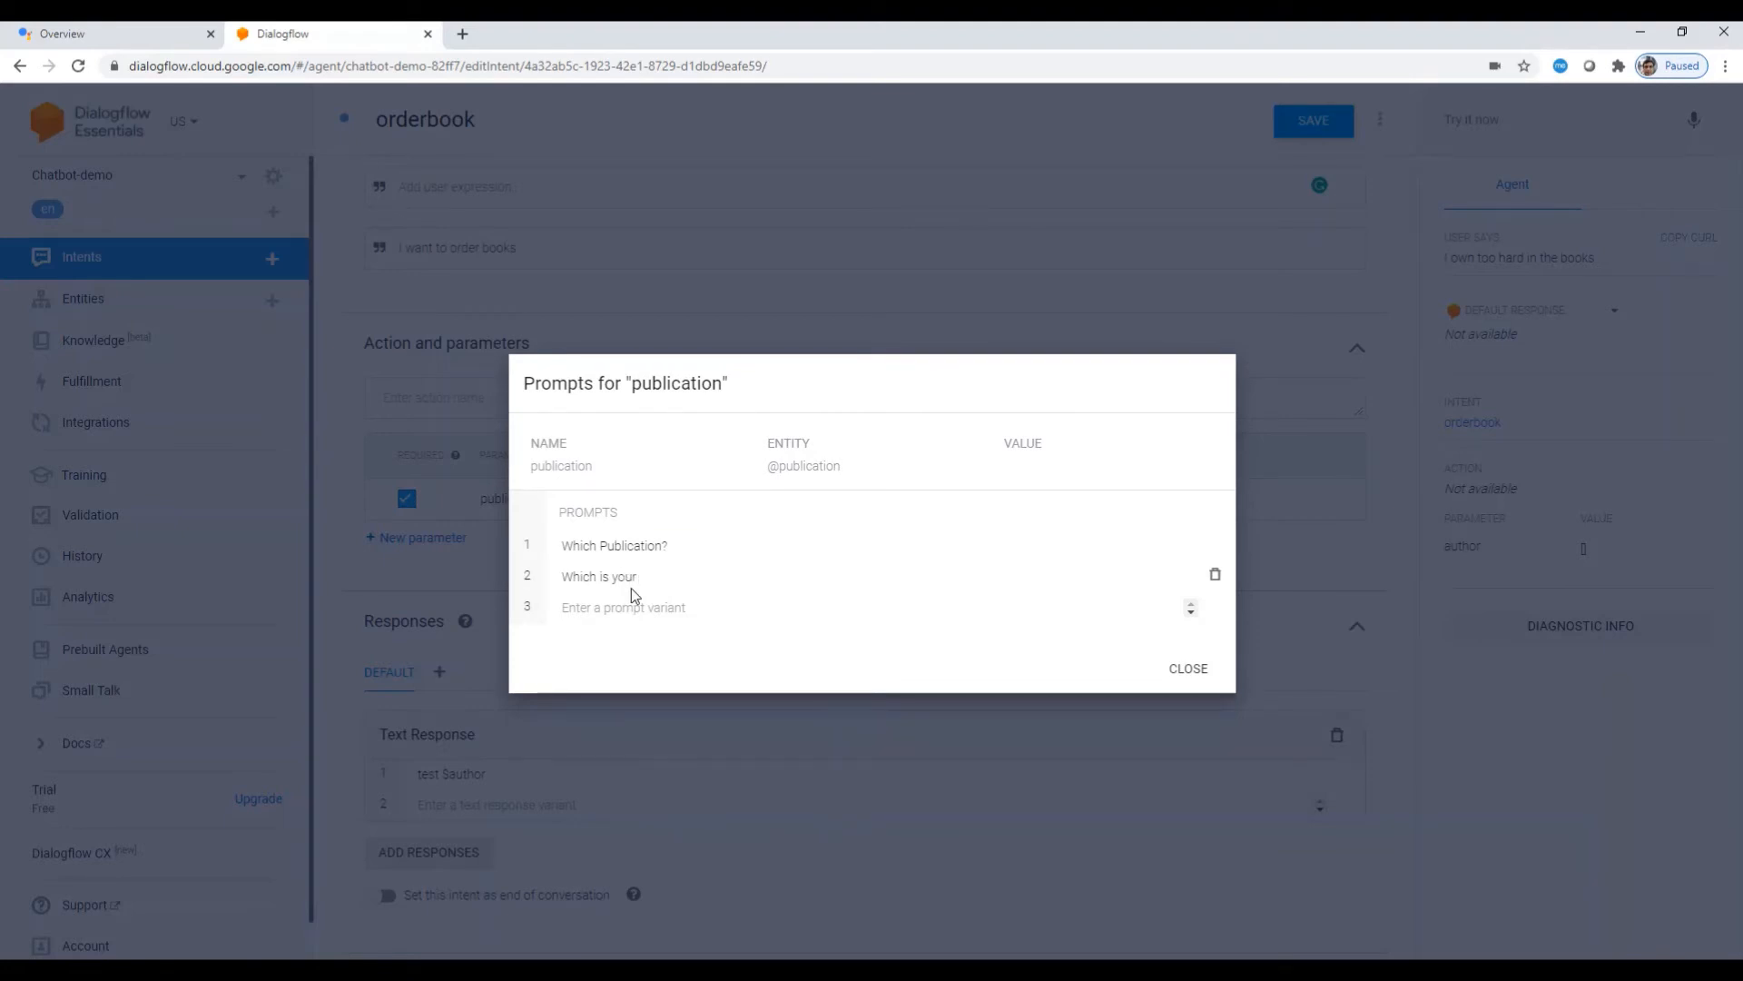
type("prefer publication?")
left_click(1187, 690)
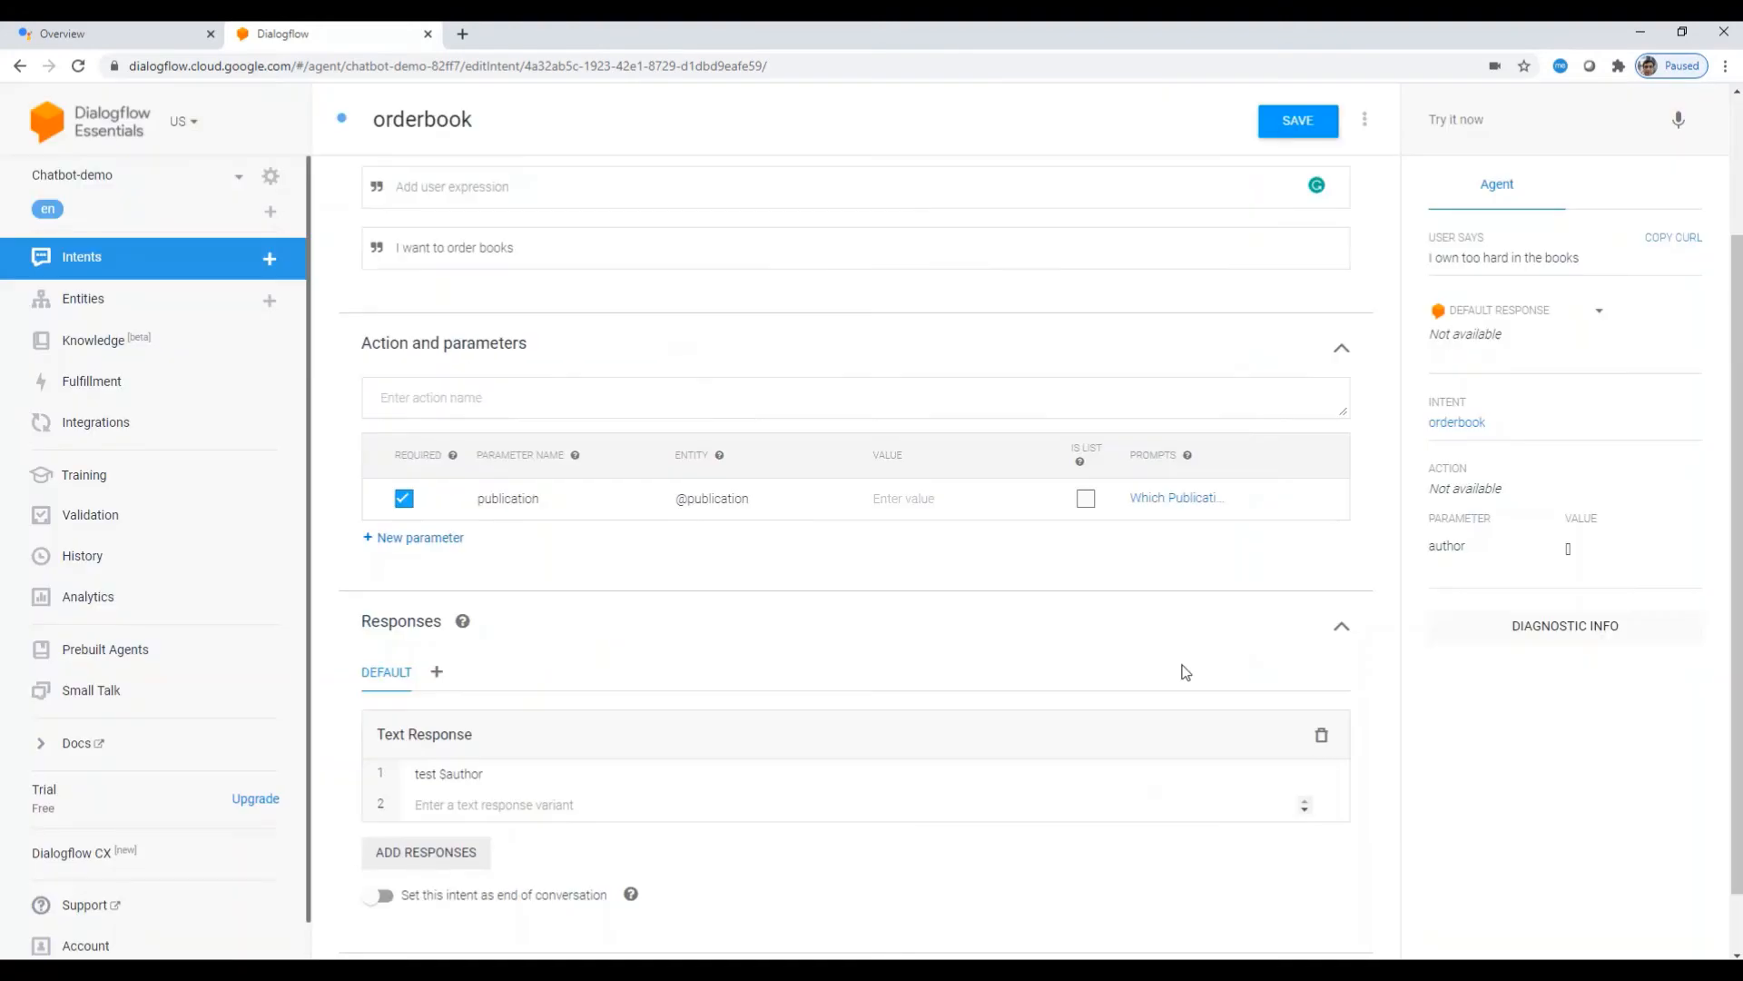
left_click(432, 543)
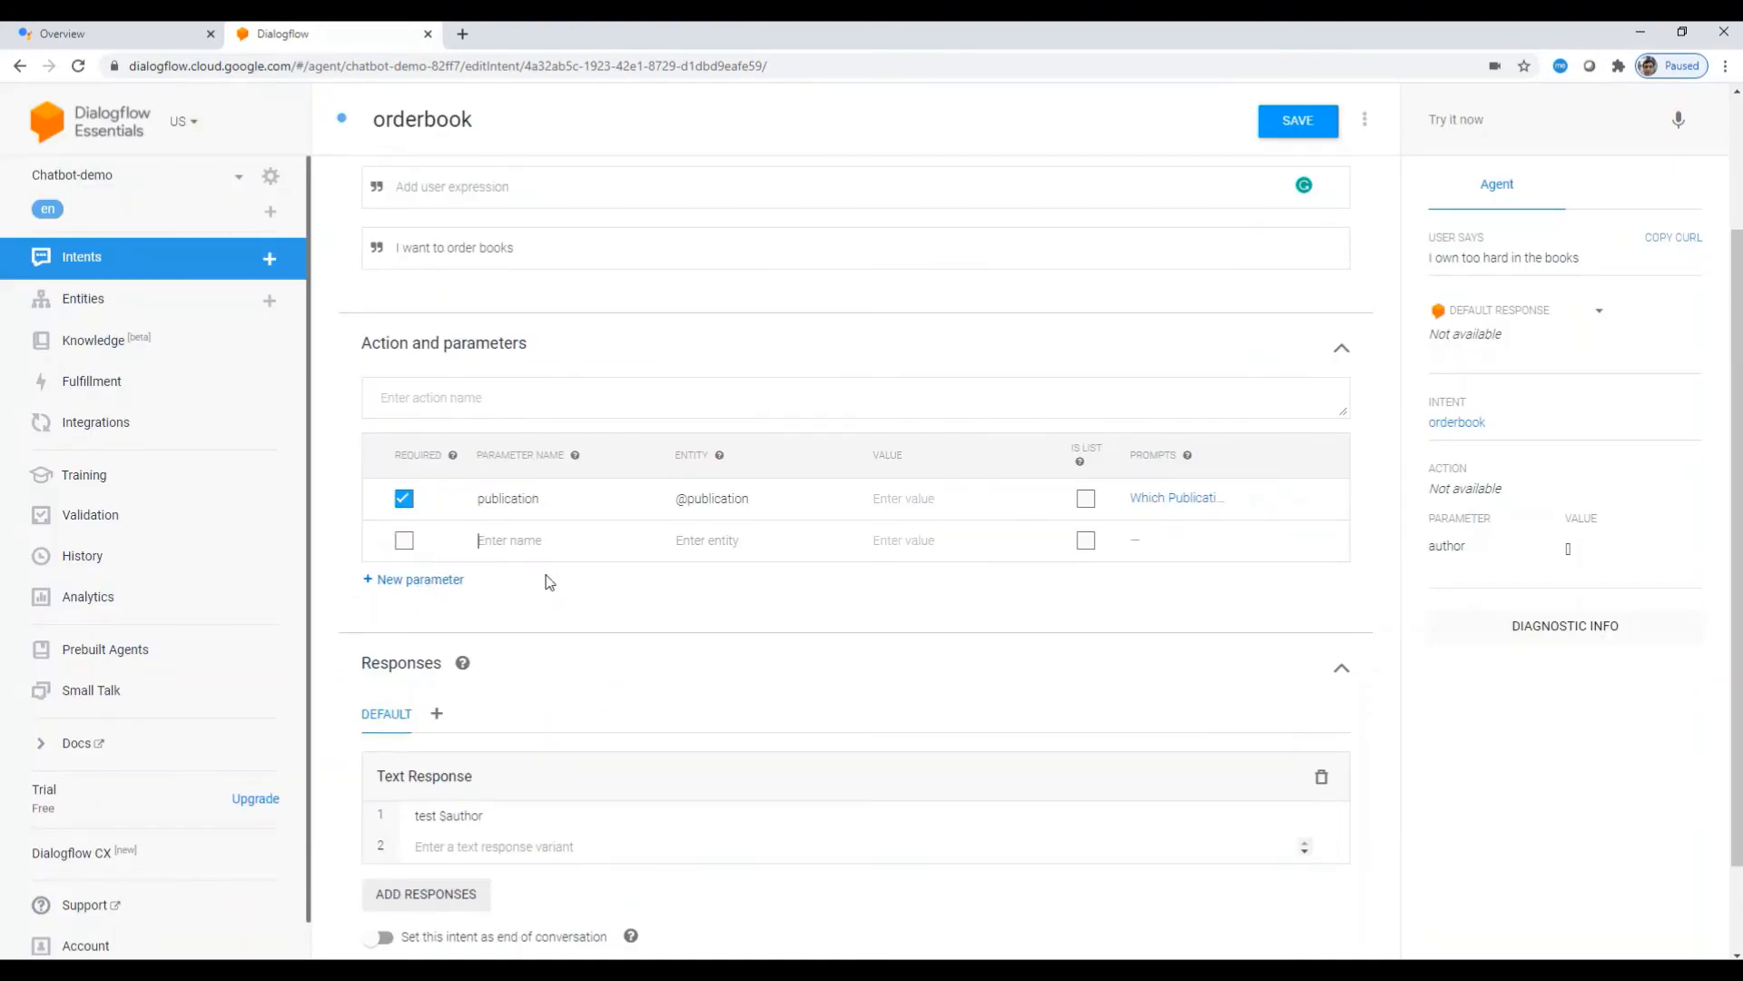
left_click(404, 540)
type("author")
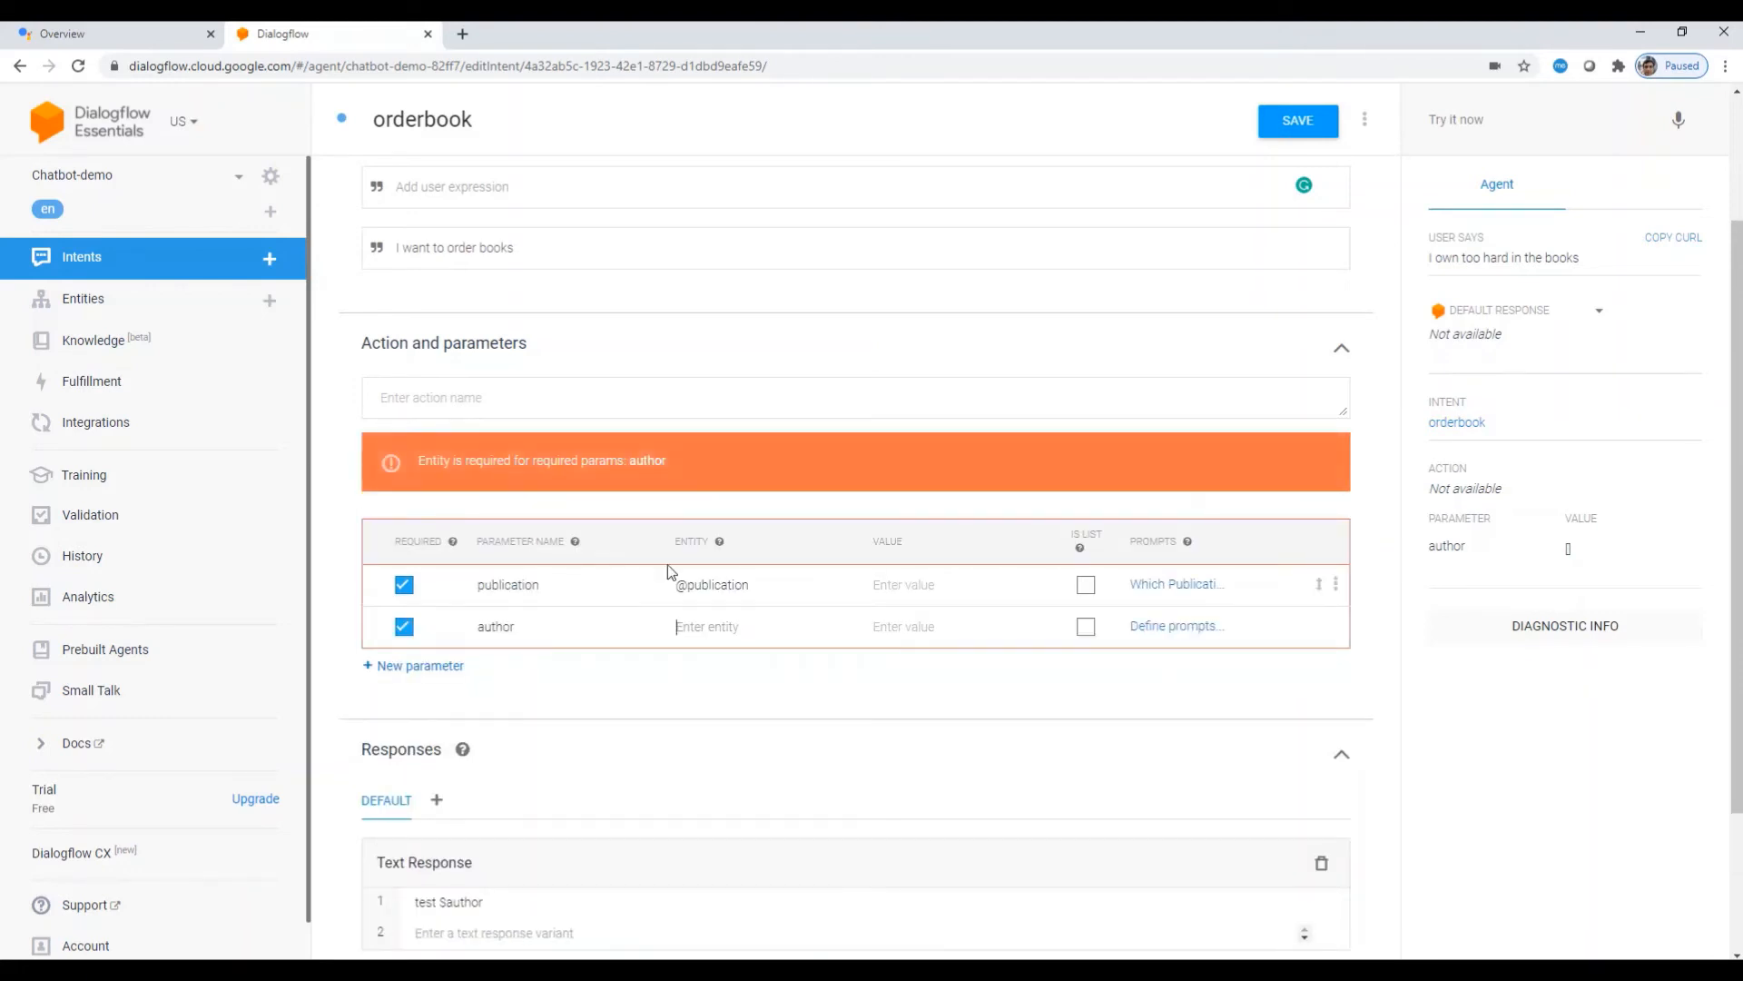
key("Tab")
type("@au")
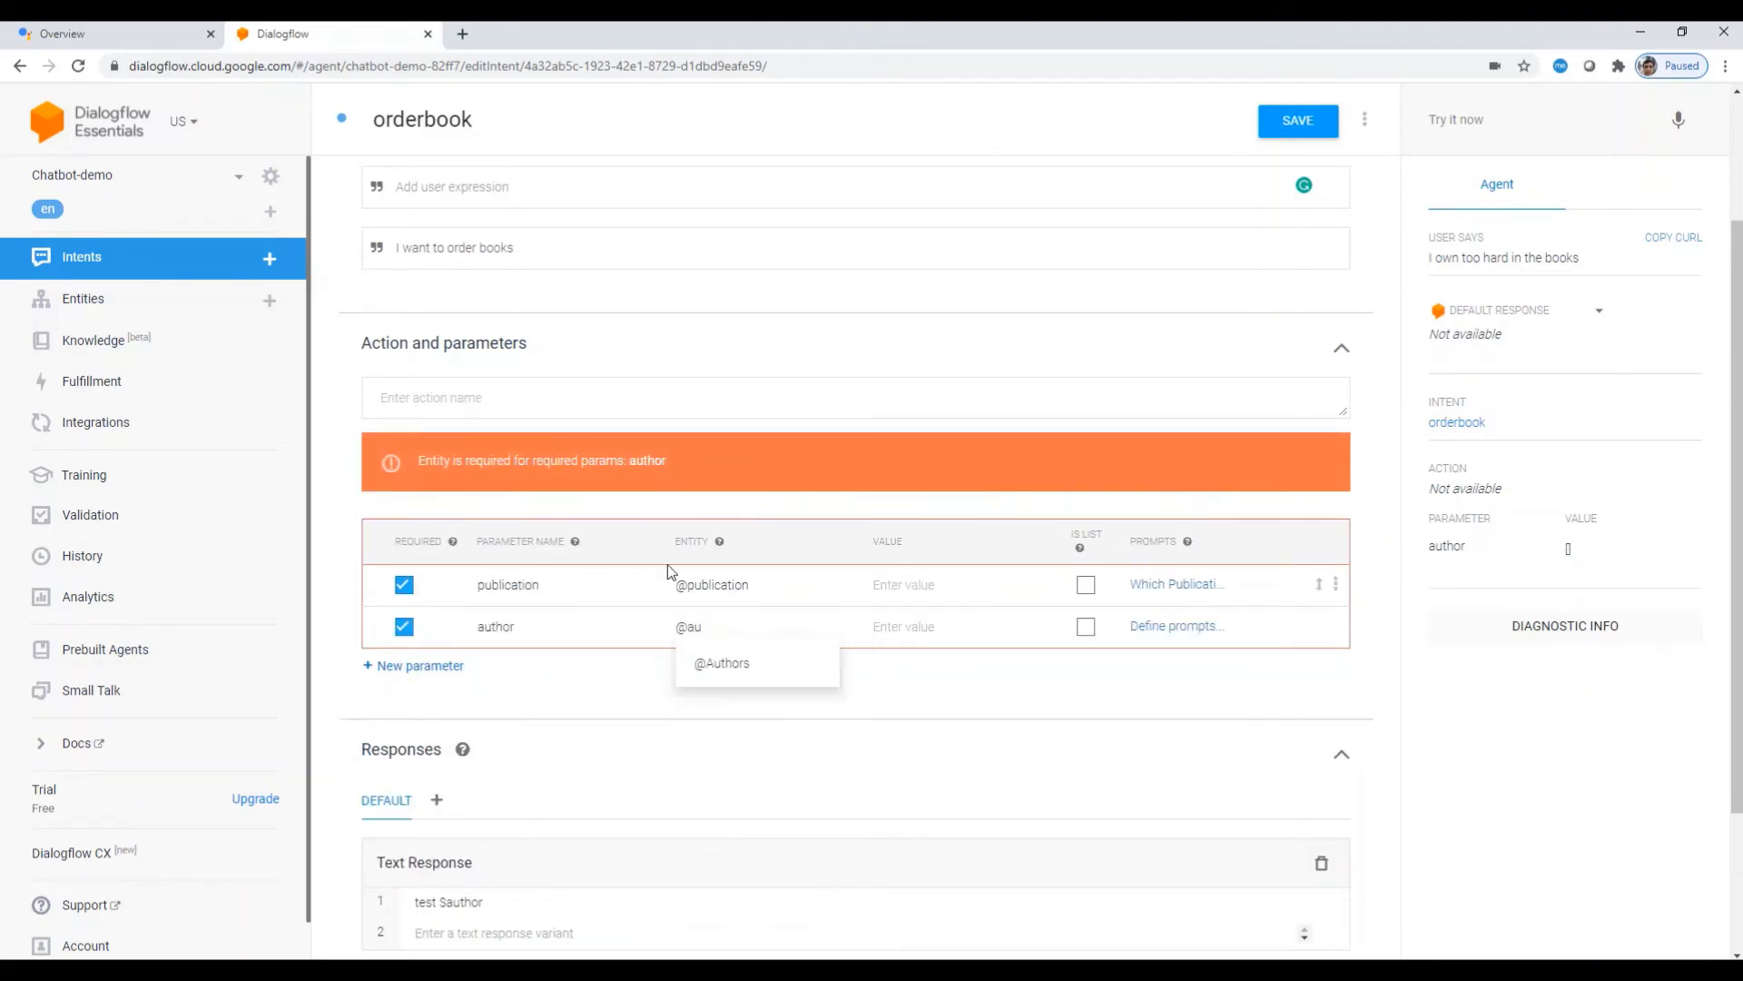
left_click(737, 670)
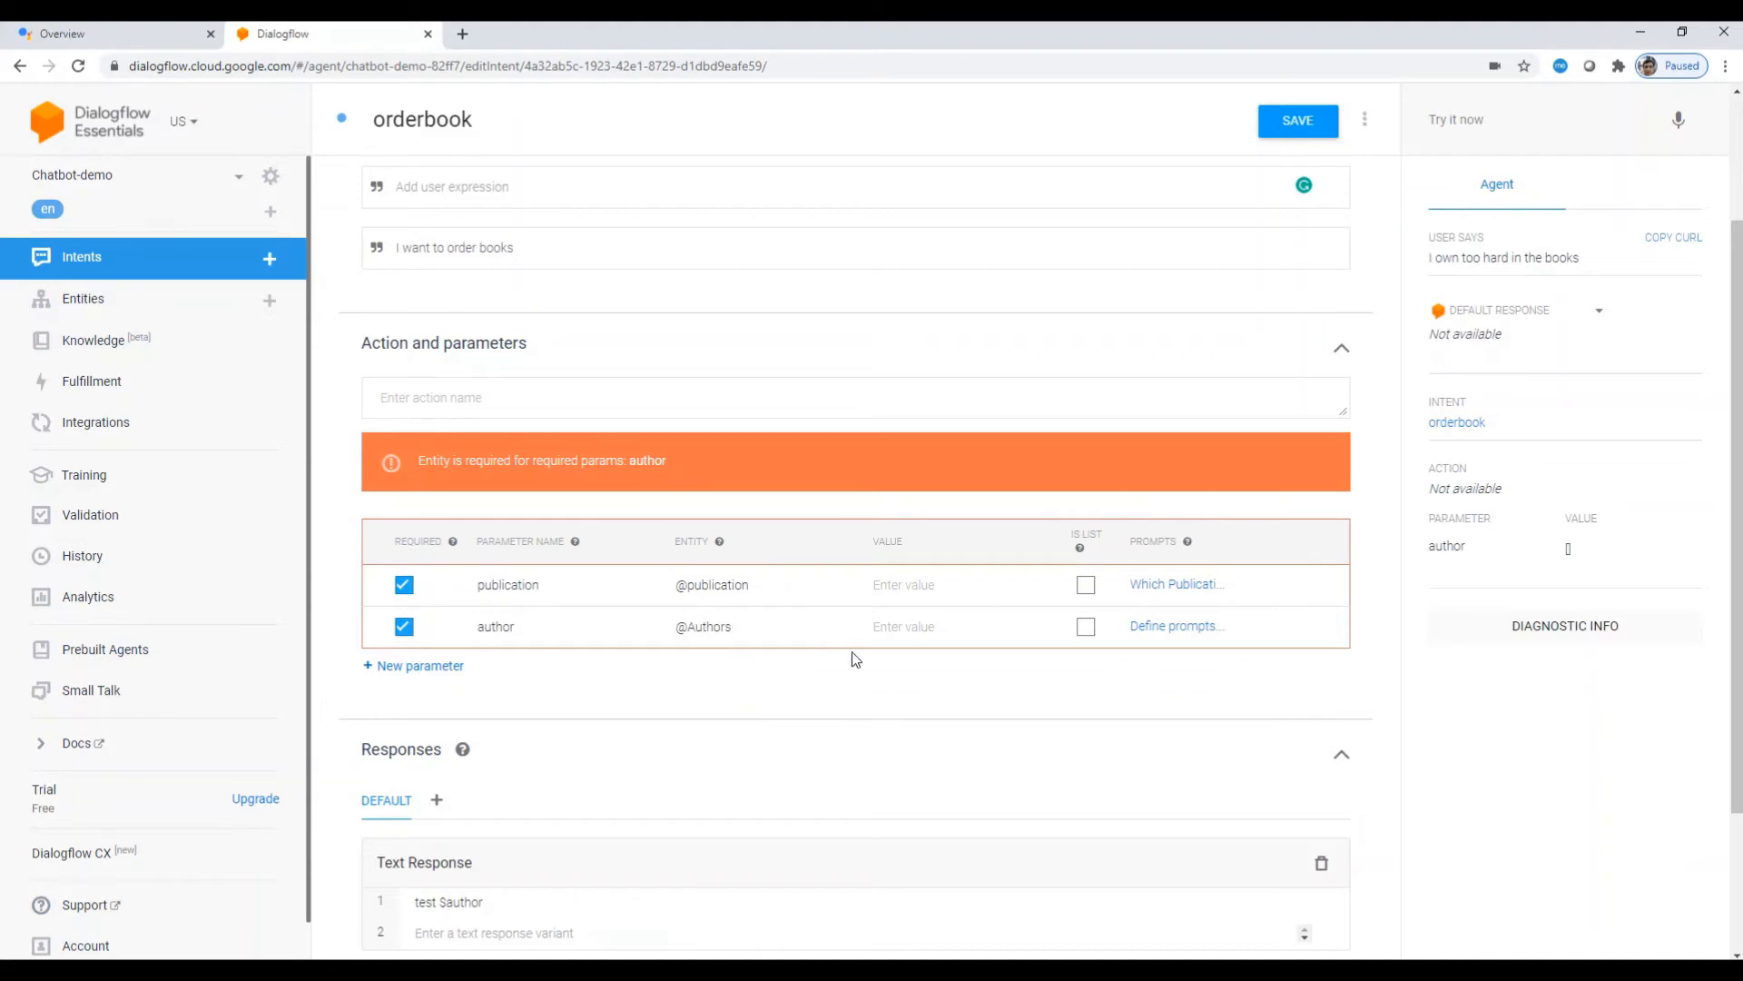
Step: Give author the prompts 'Name of the author?' and 'which author?', then add a blank parameter row
left_click(1185, 628)
left_click(654, 576)
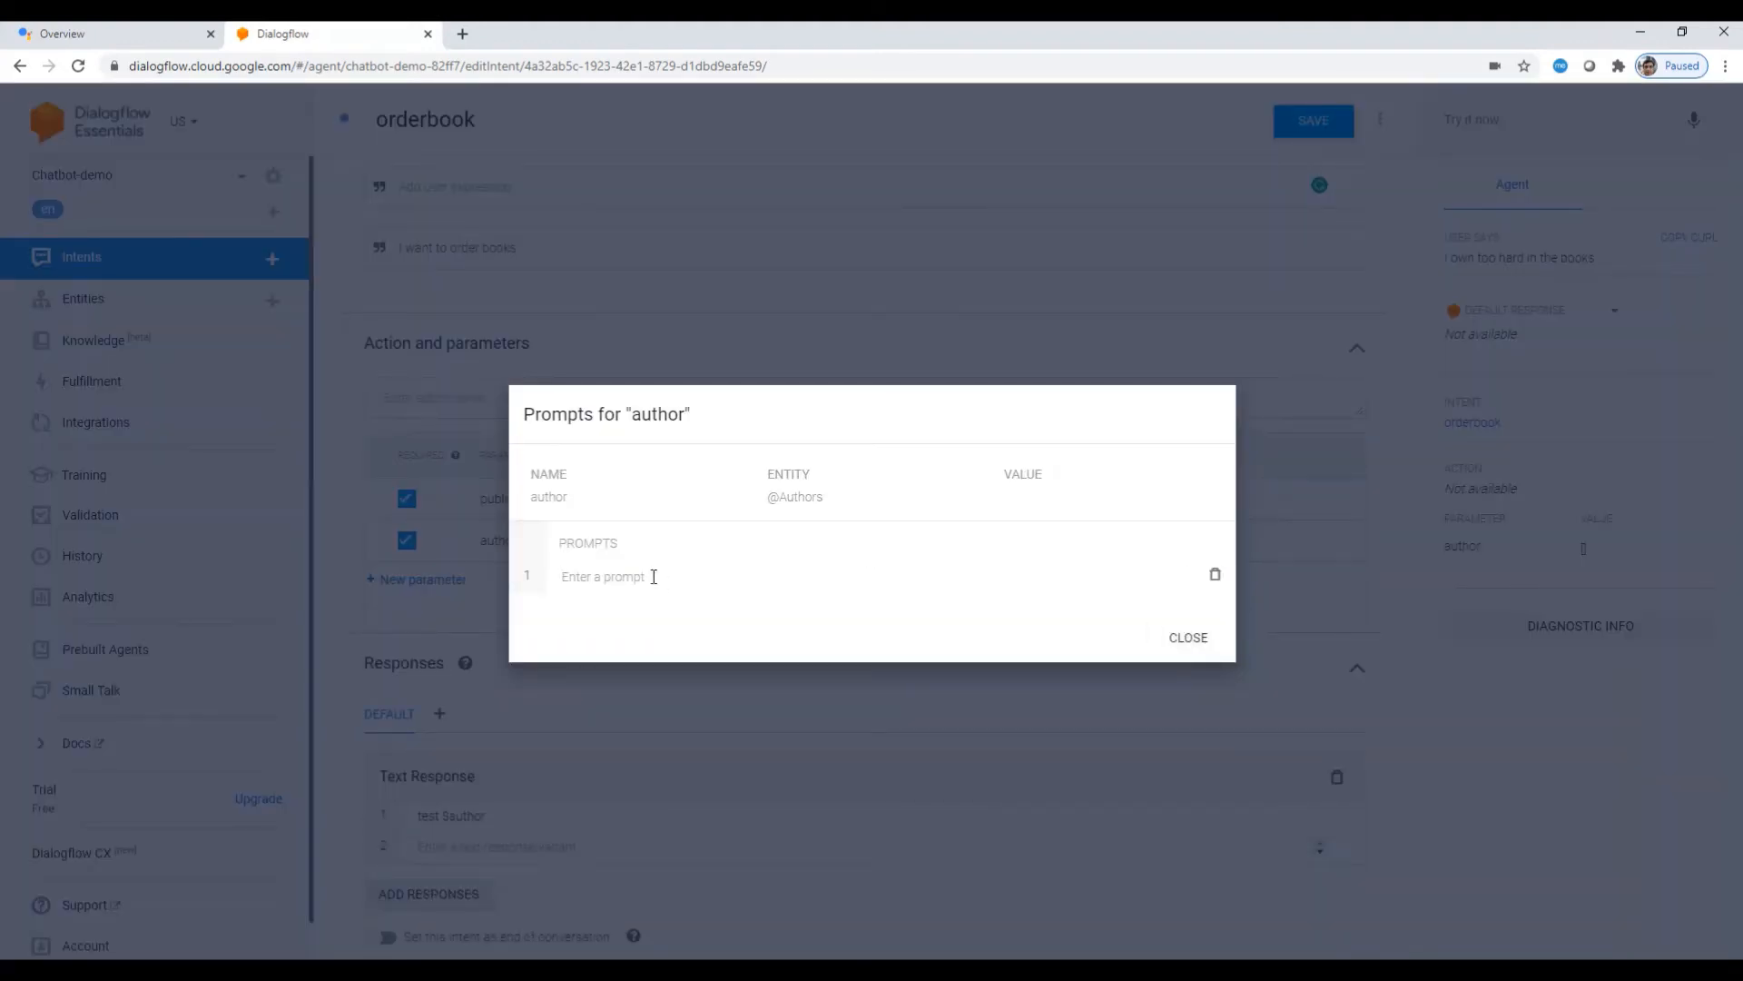
type("Name of")
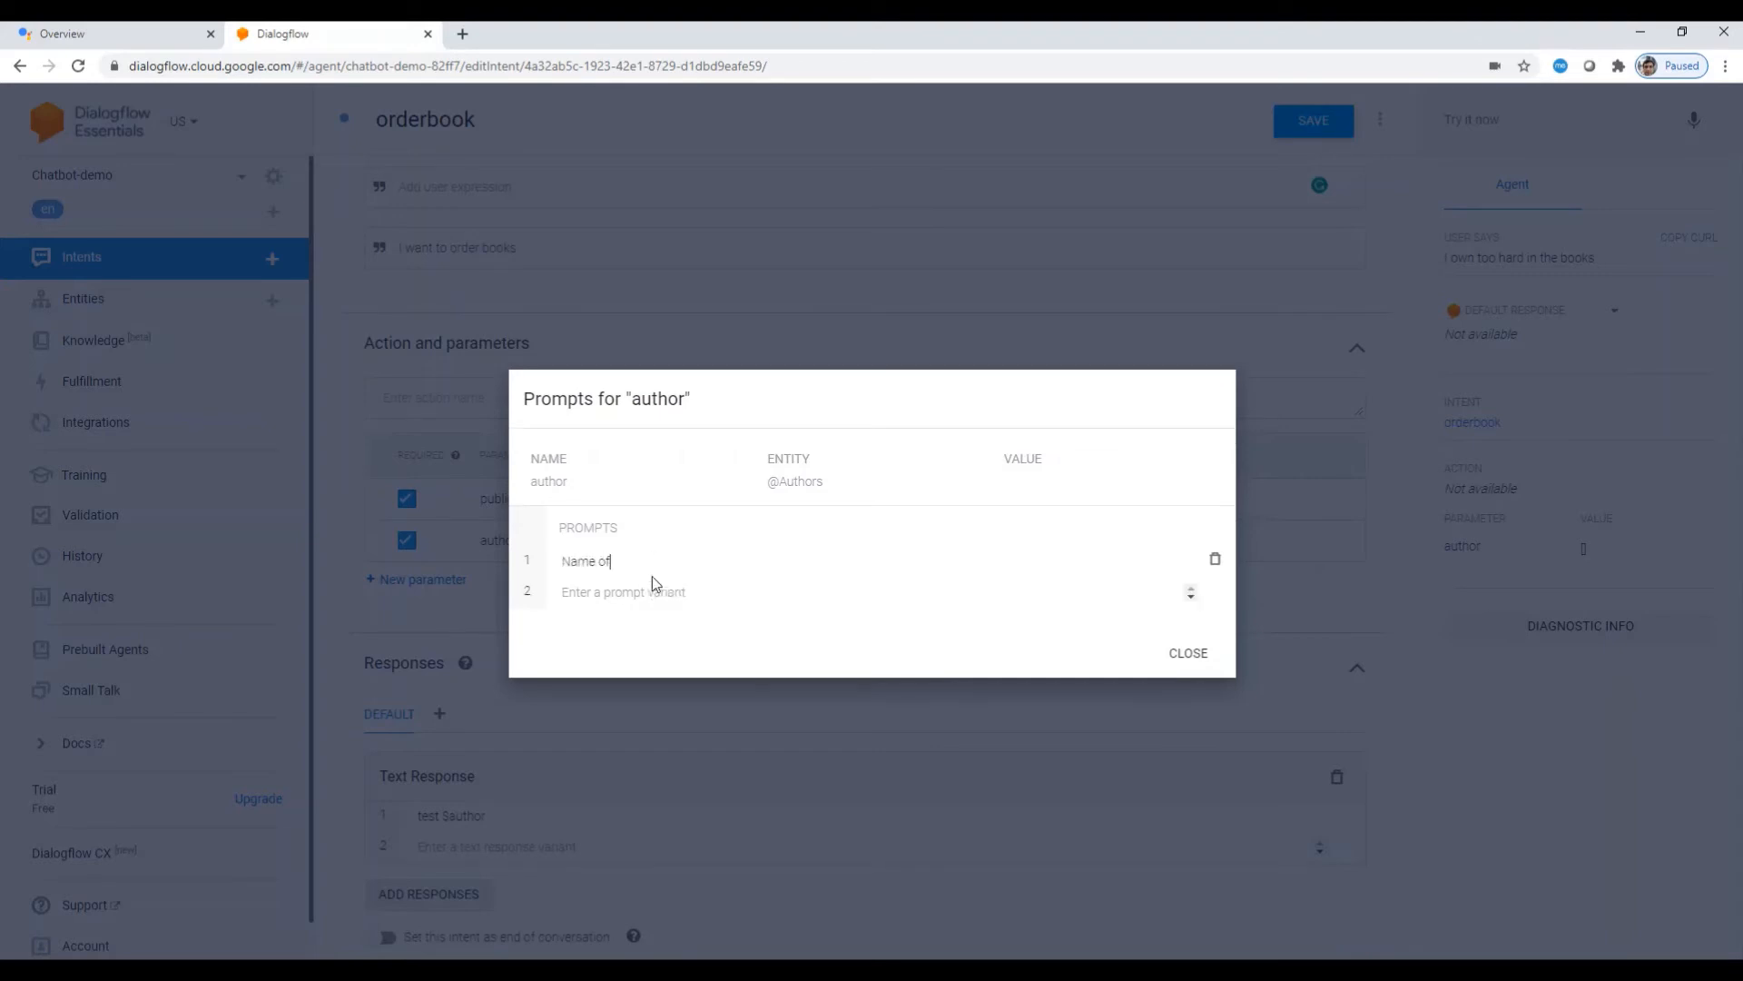
type(" the author?")
left_click(652, 581)
type("which author?")
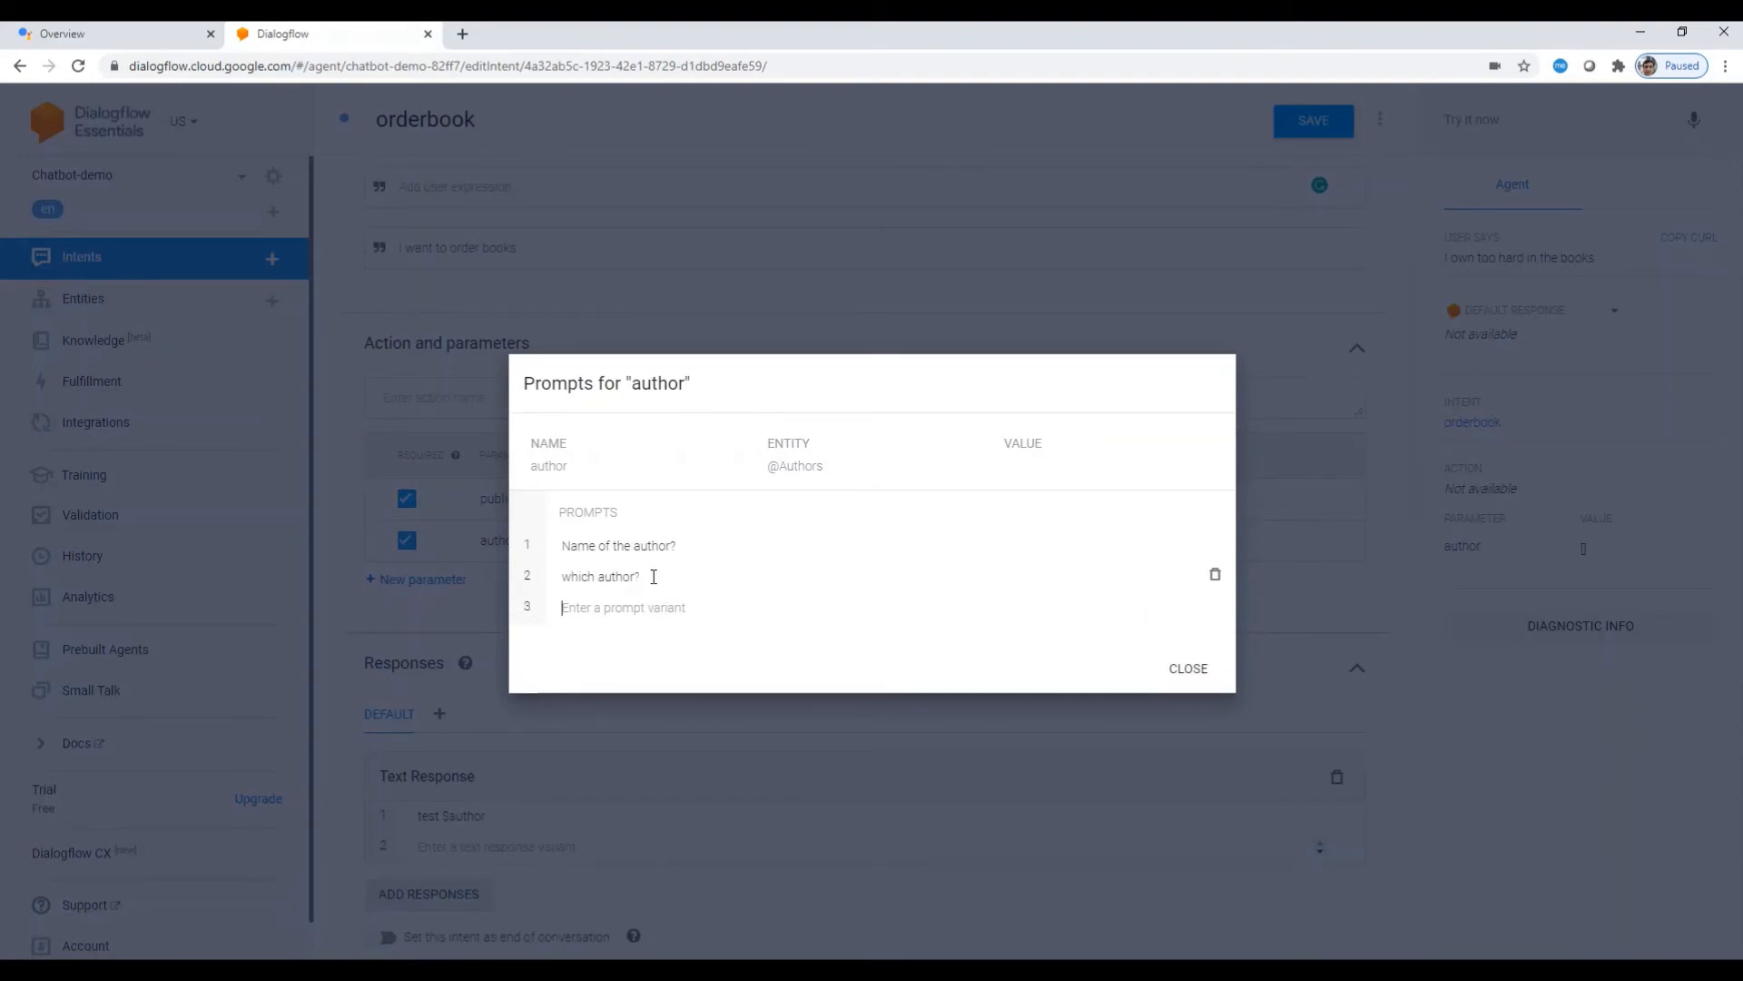
left_click(1201, 675)
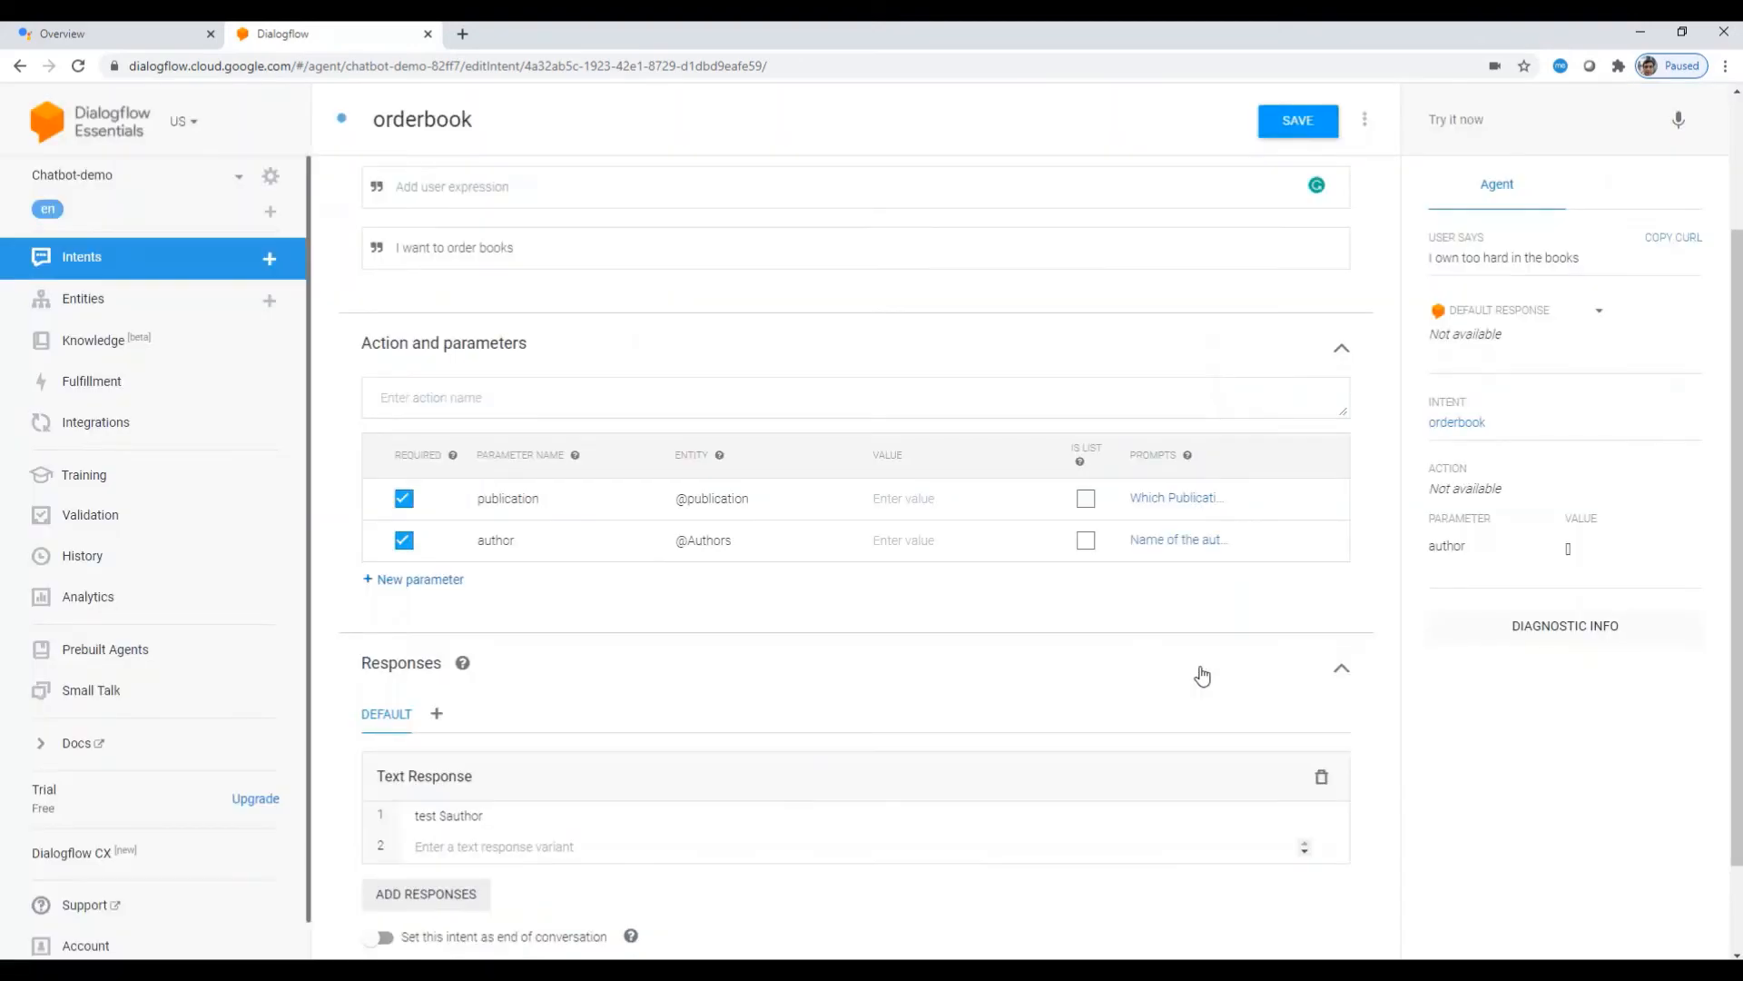
left_click(441, 592)
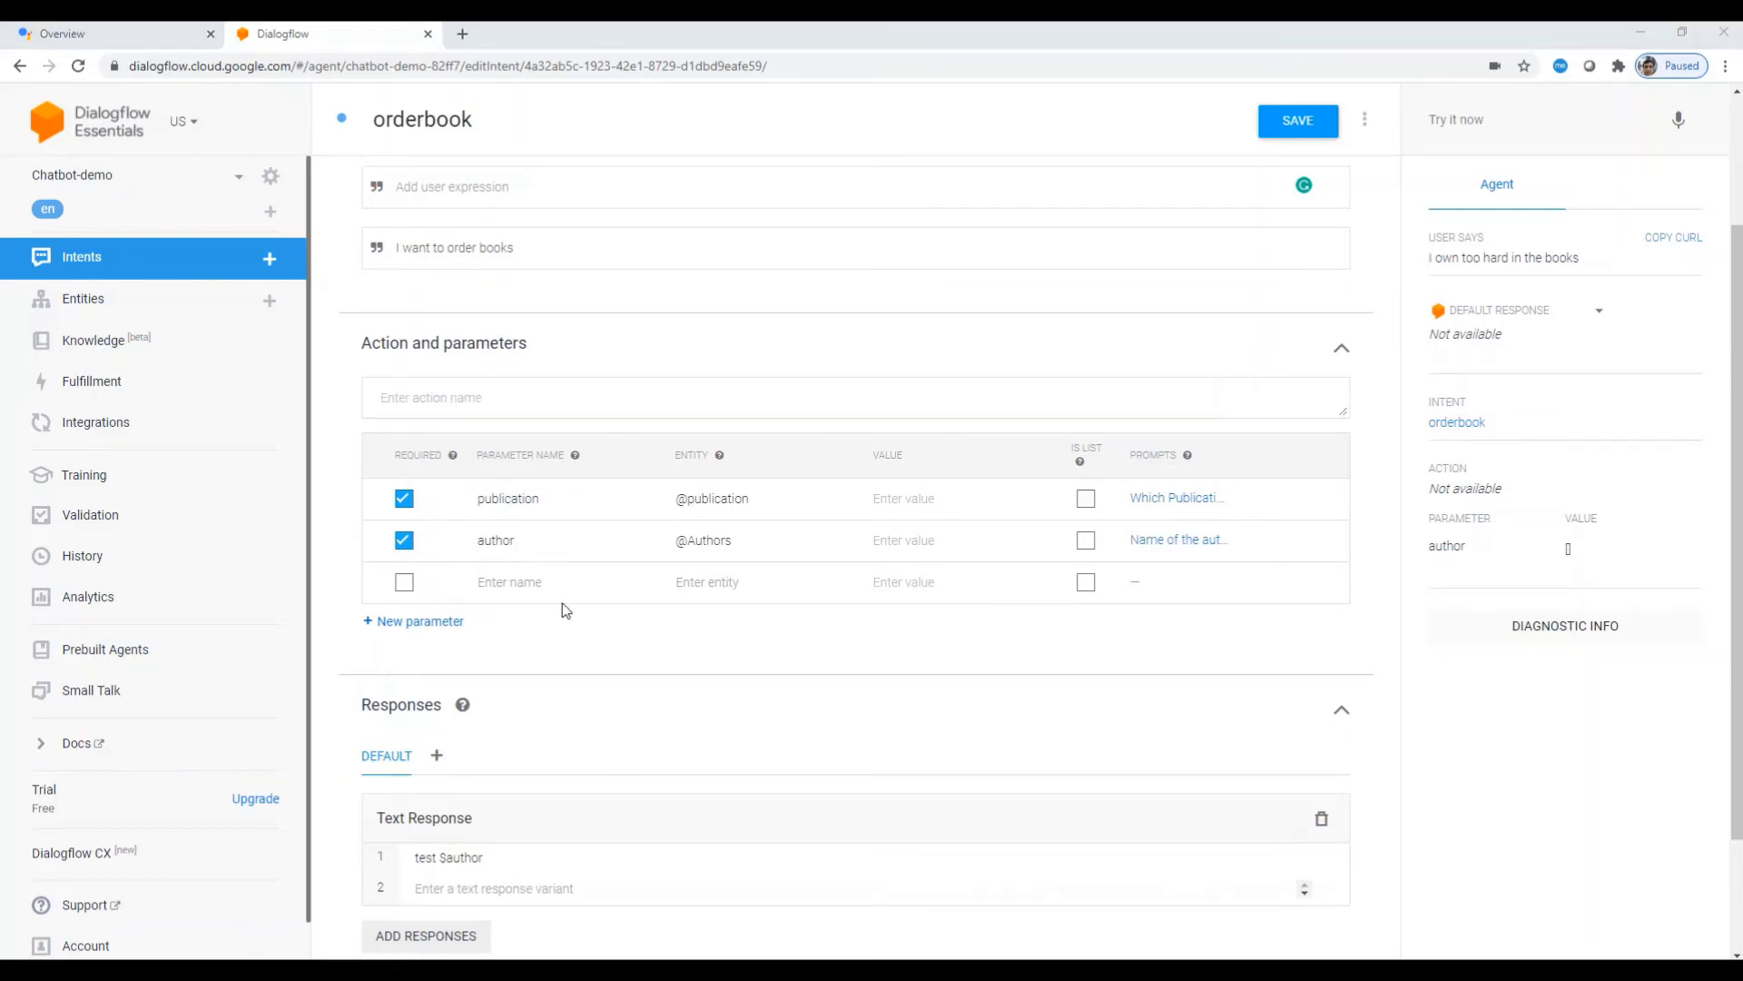
type("copy")
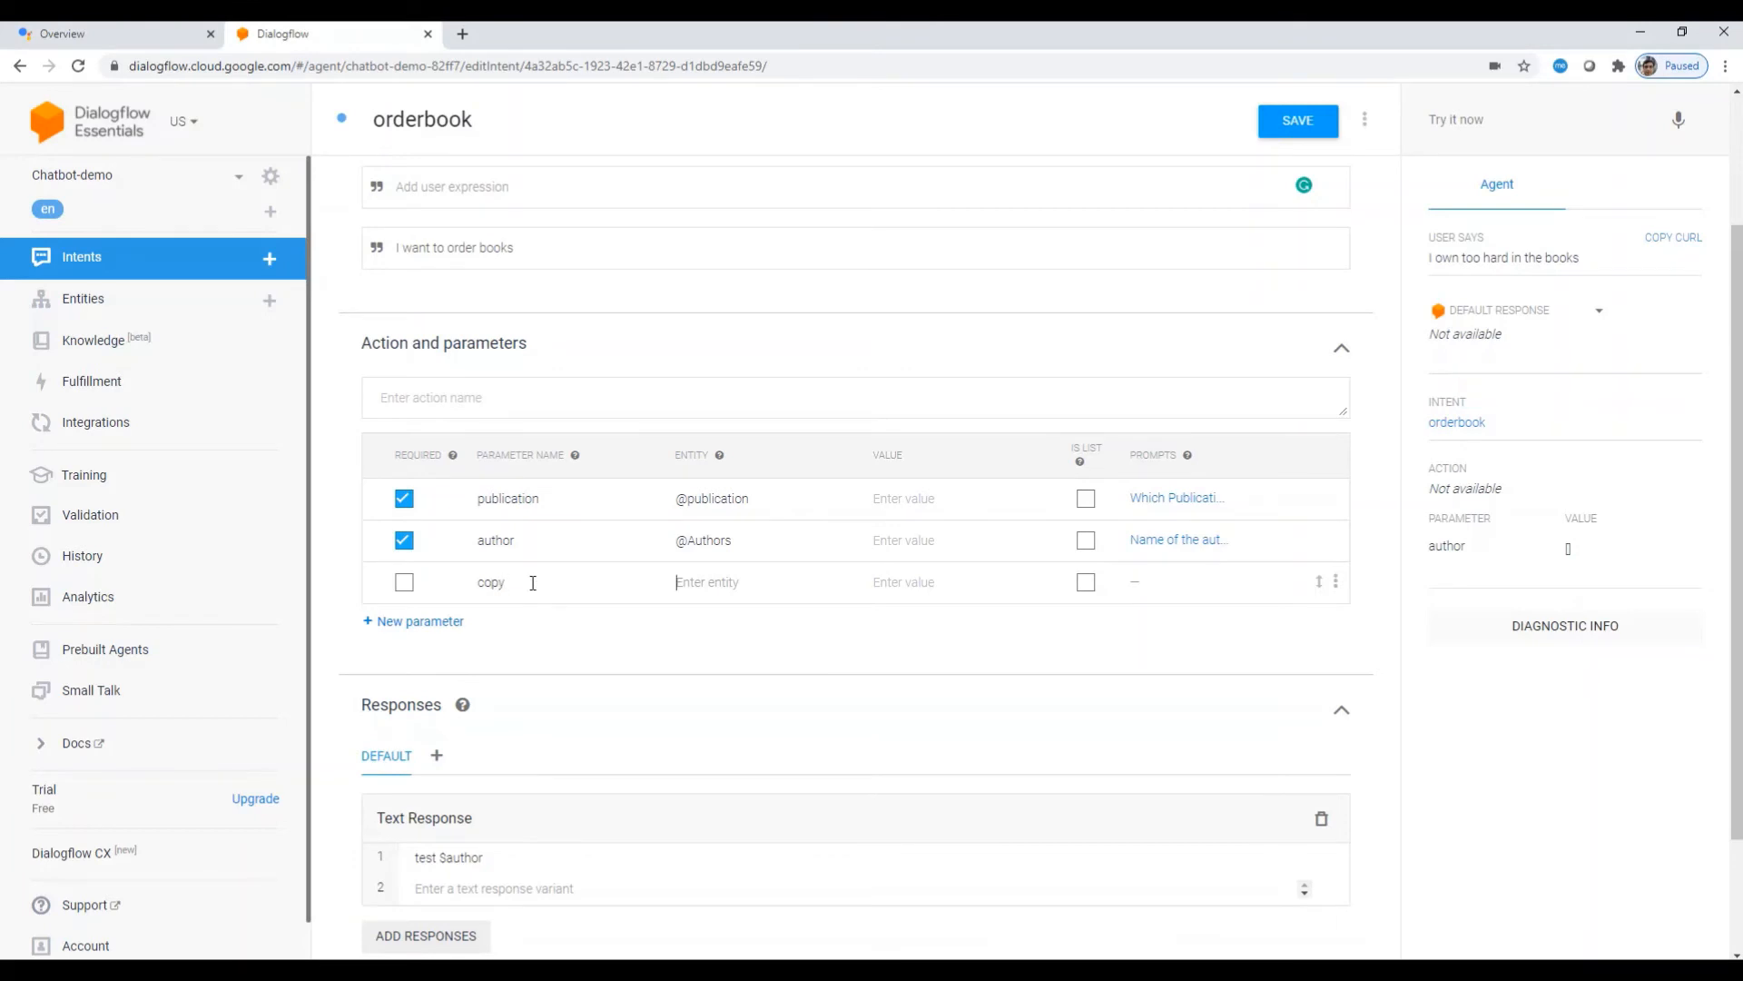
type("@sys")
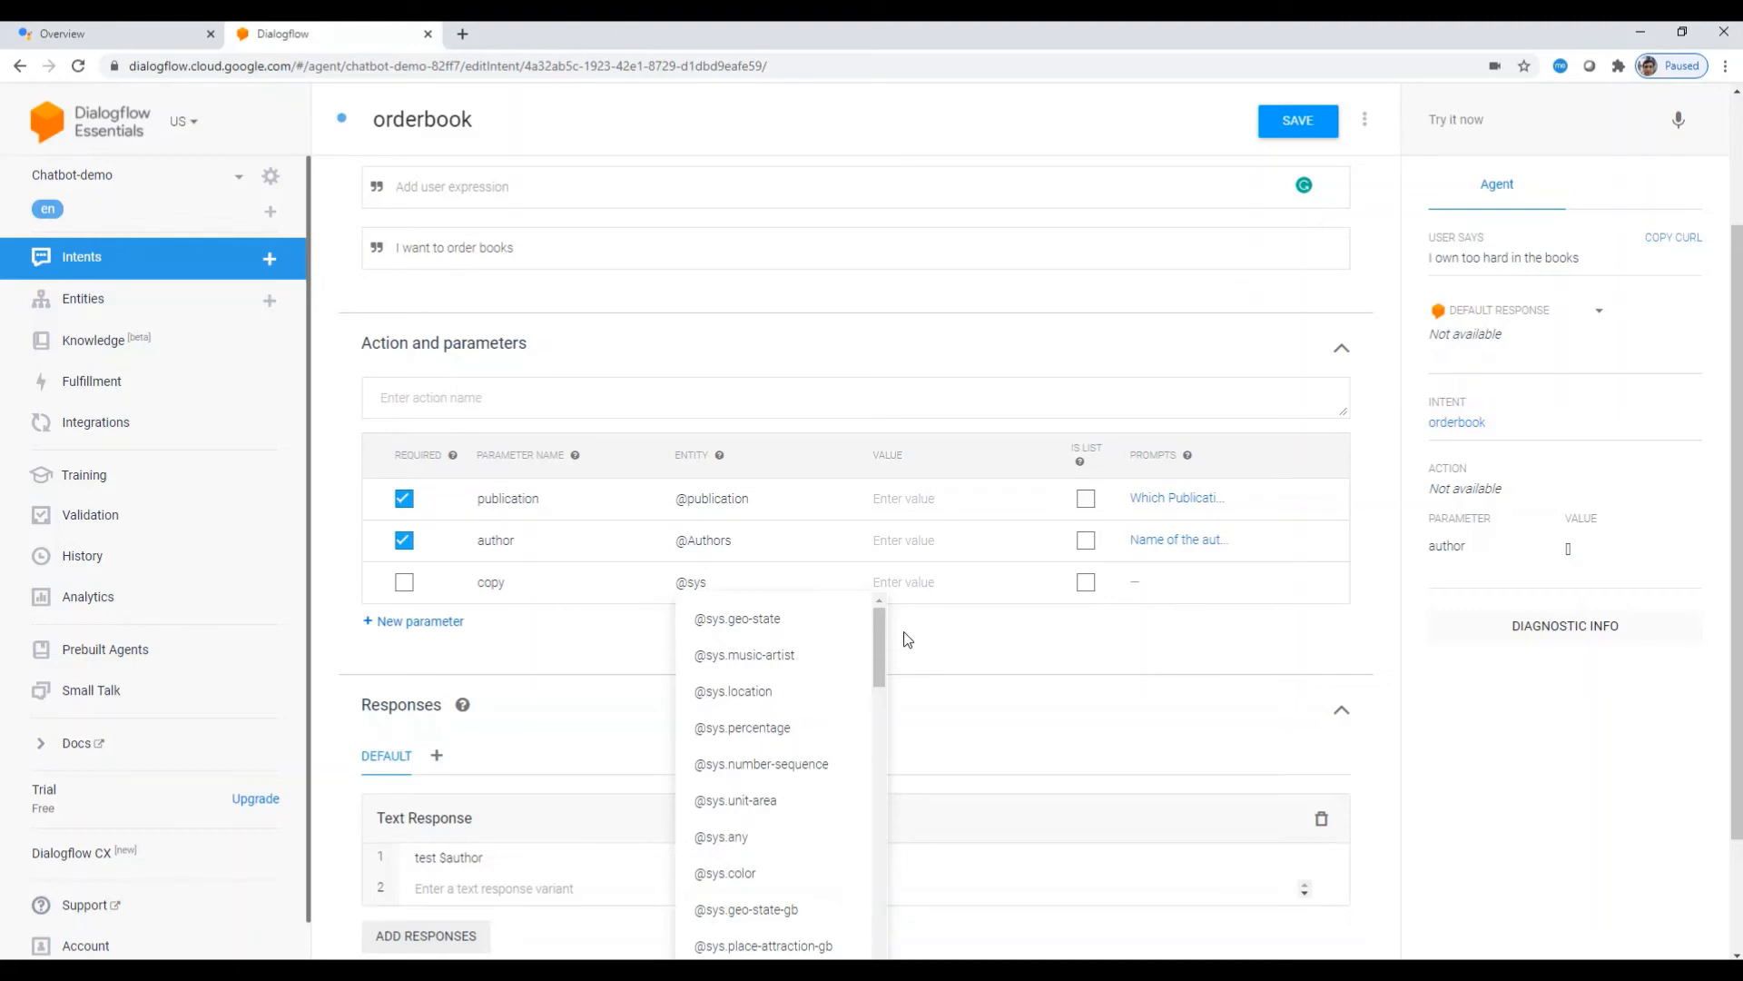
left_click_drag(880, 650, 875, 711)
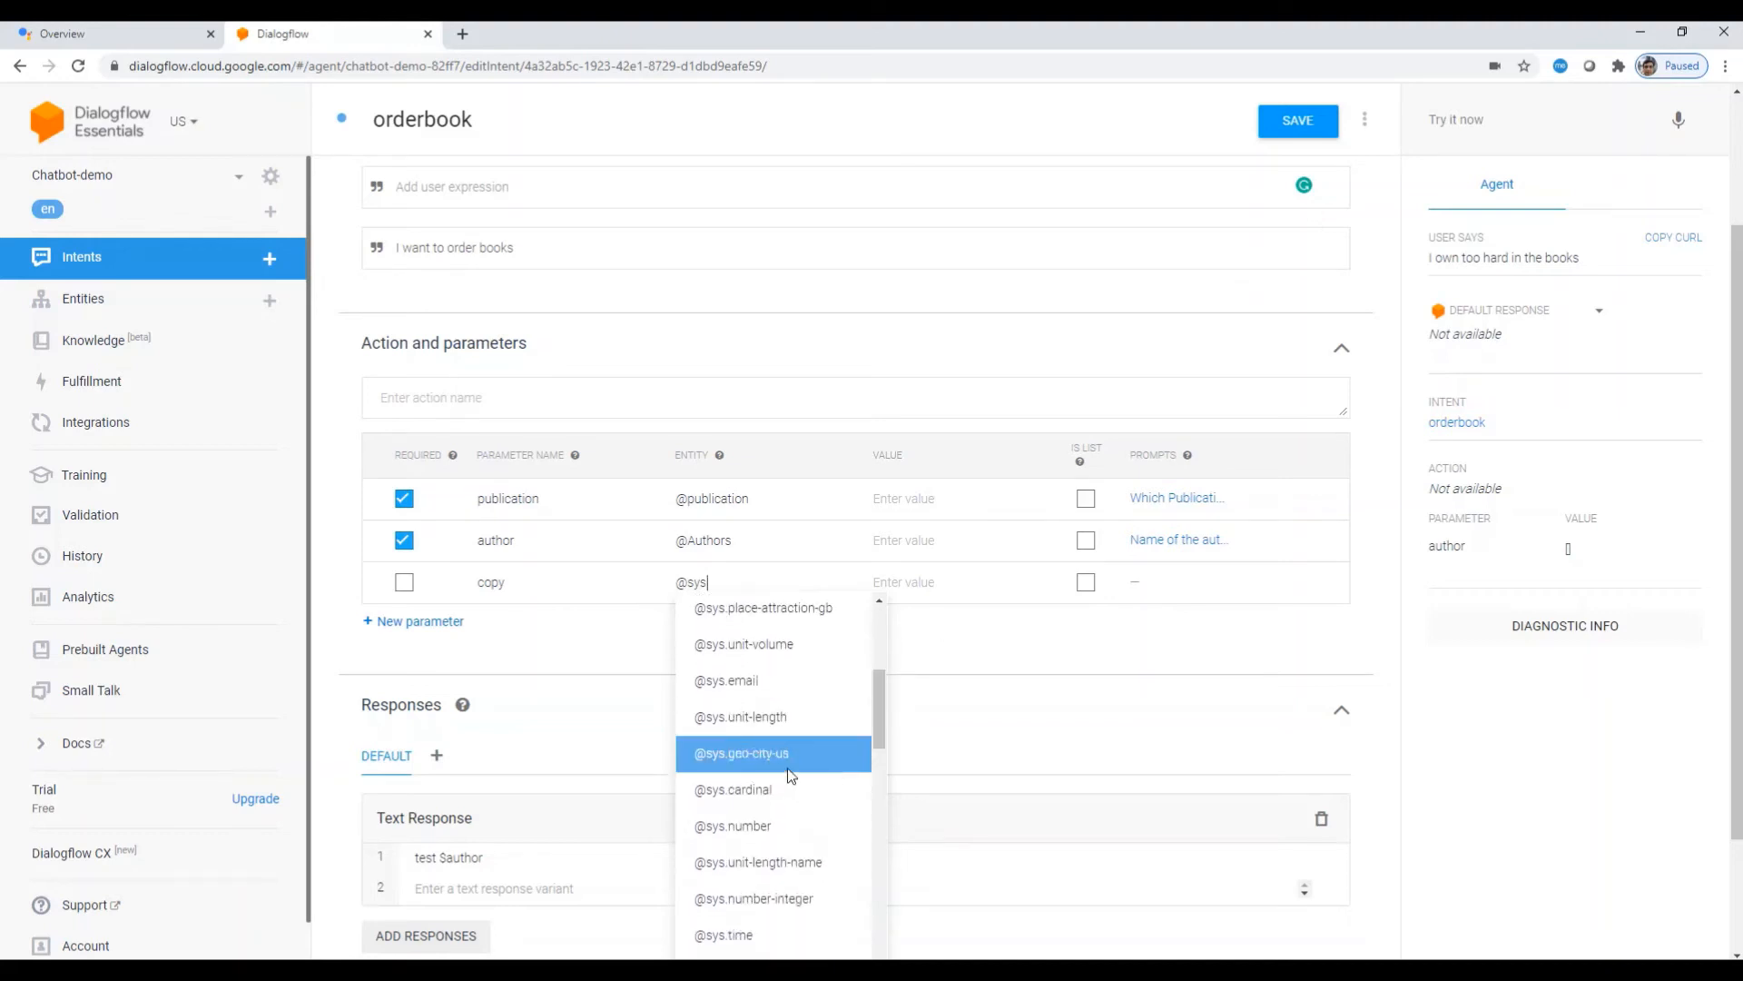
left_click(829, 827)
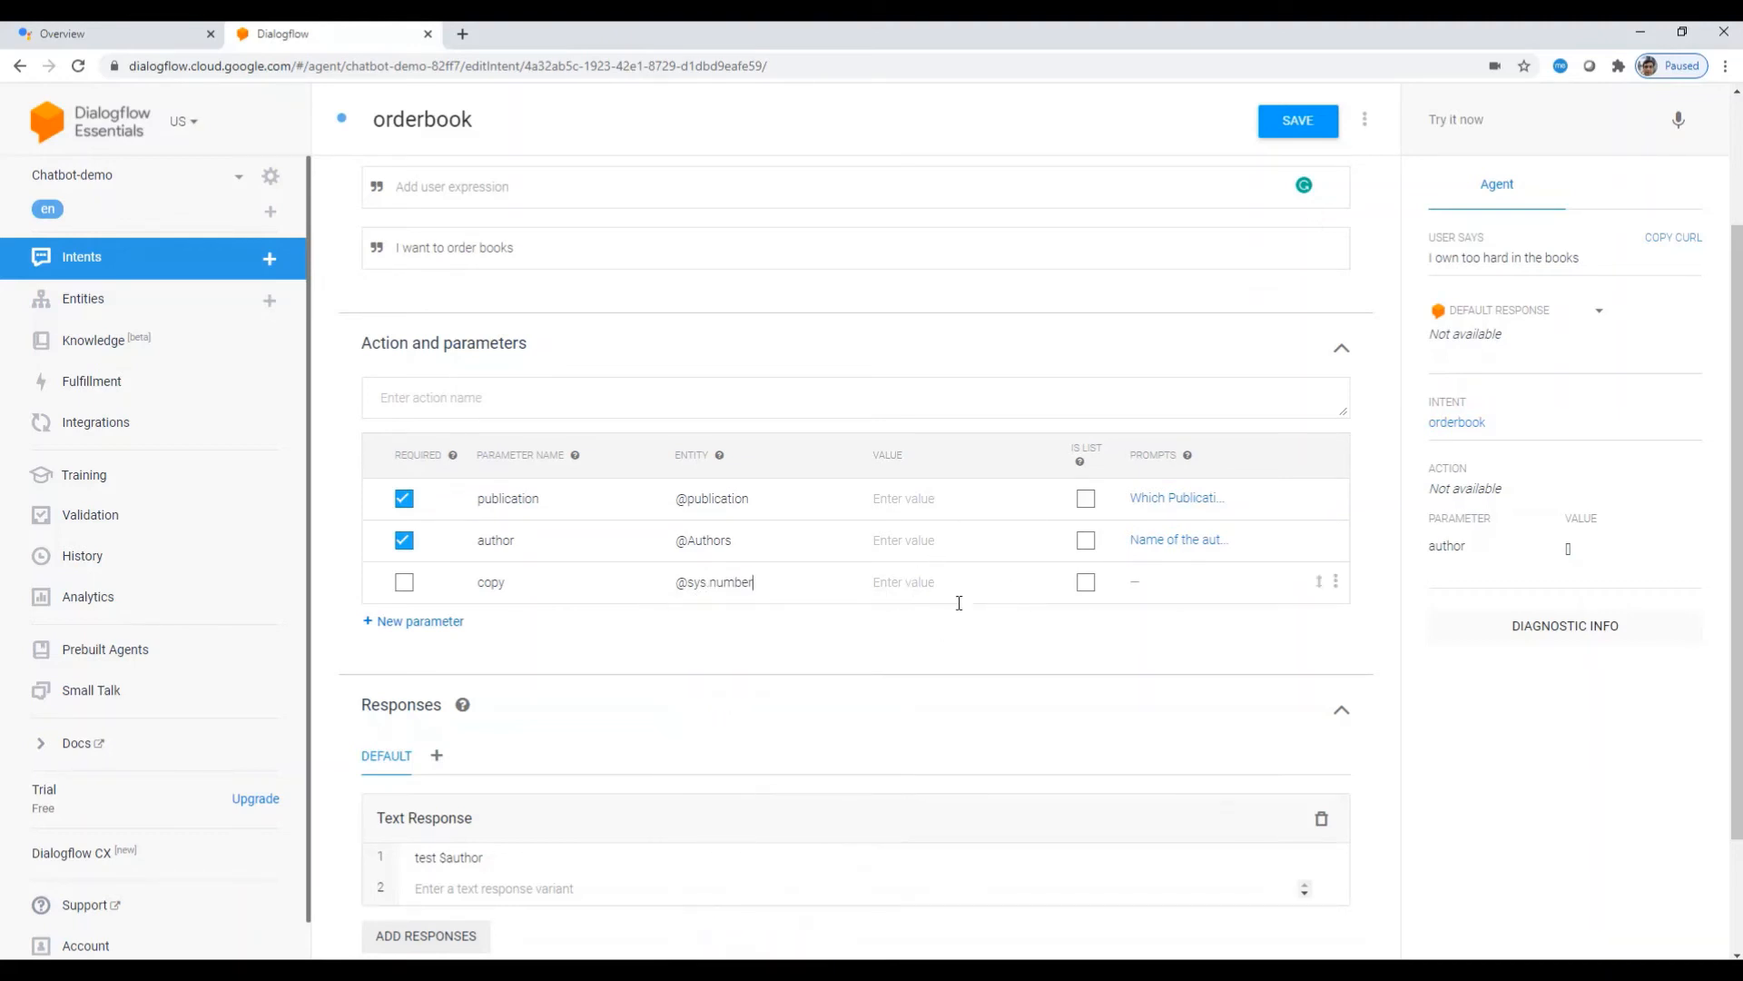
left_click(404, 584)
left_click(1185, 583)
left_click(592, 577)
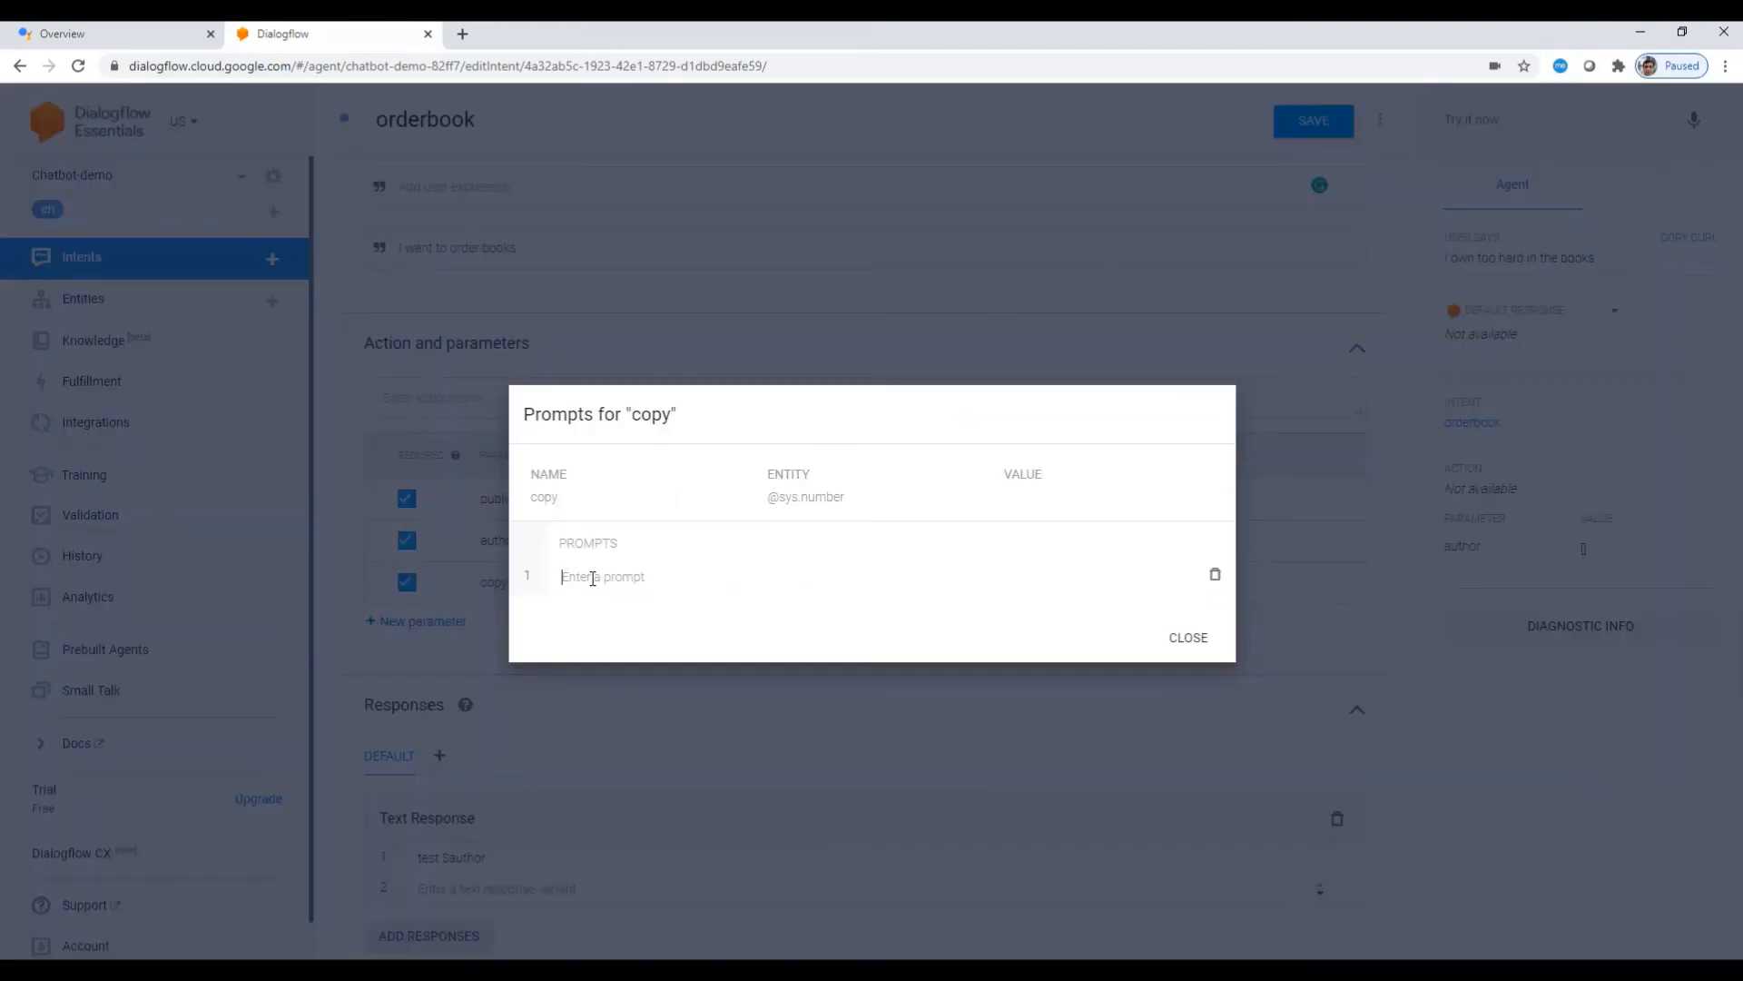
type("Number")
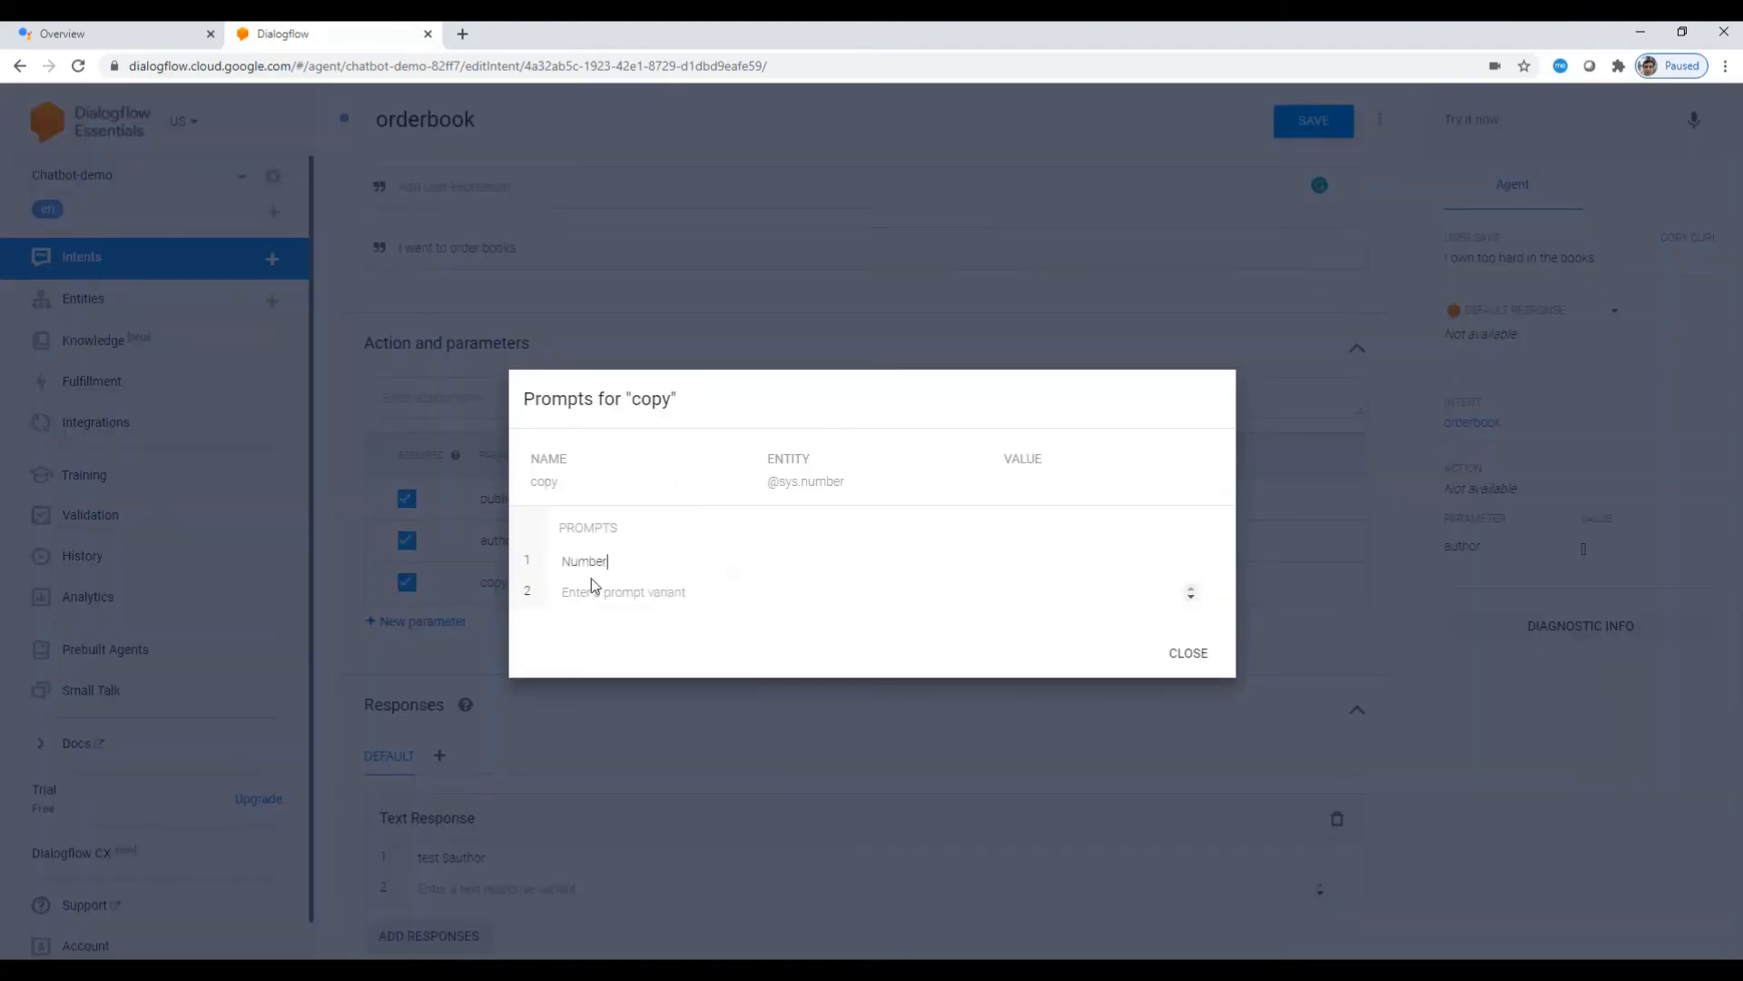
type(" of copies please")
left_click(1186, 654)
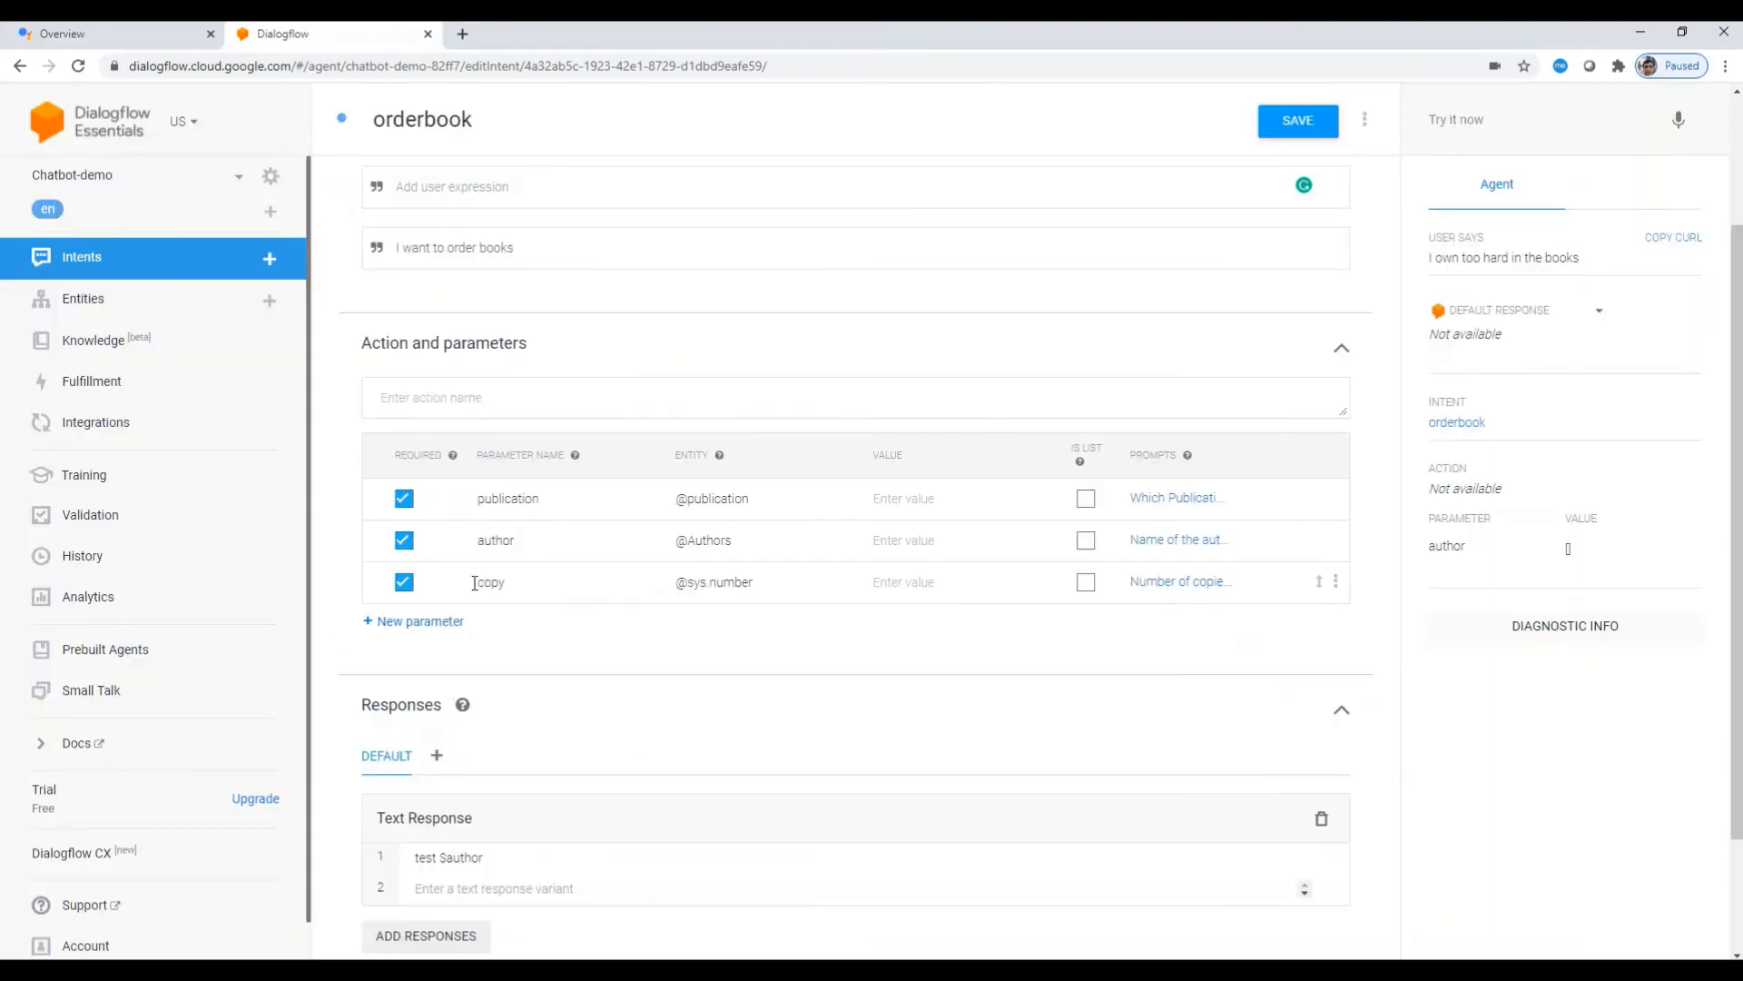
scroll(489, 790, "down", 2)
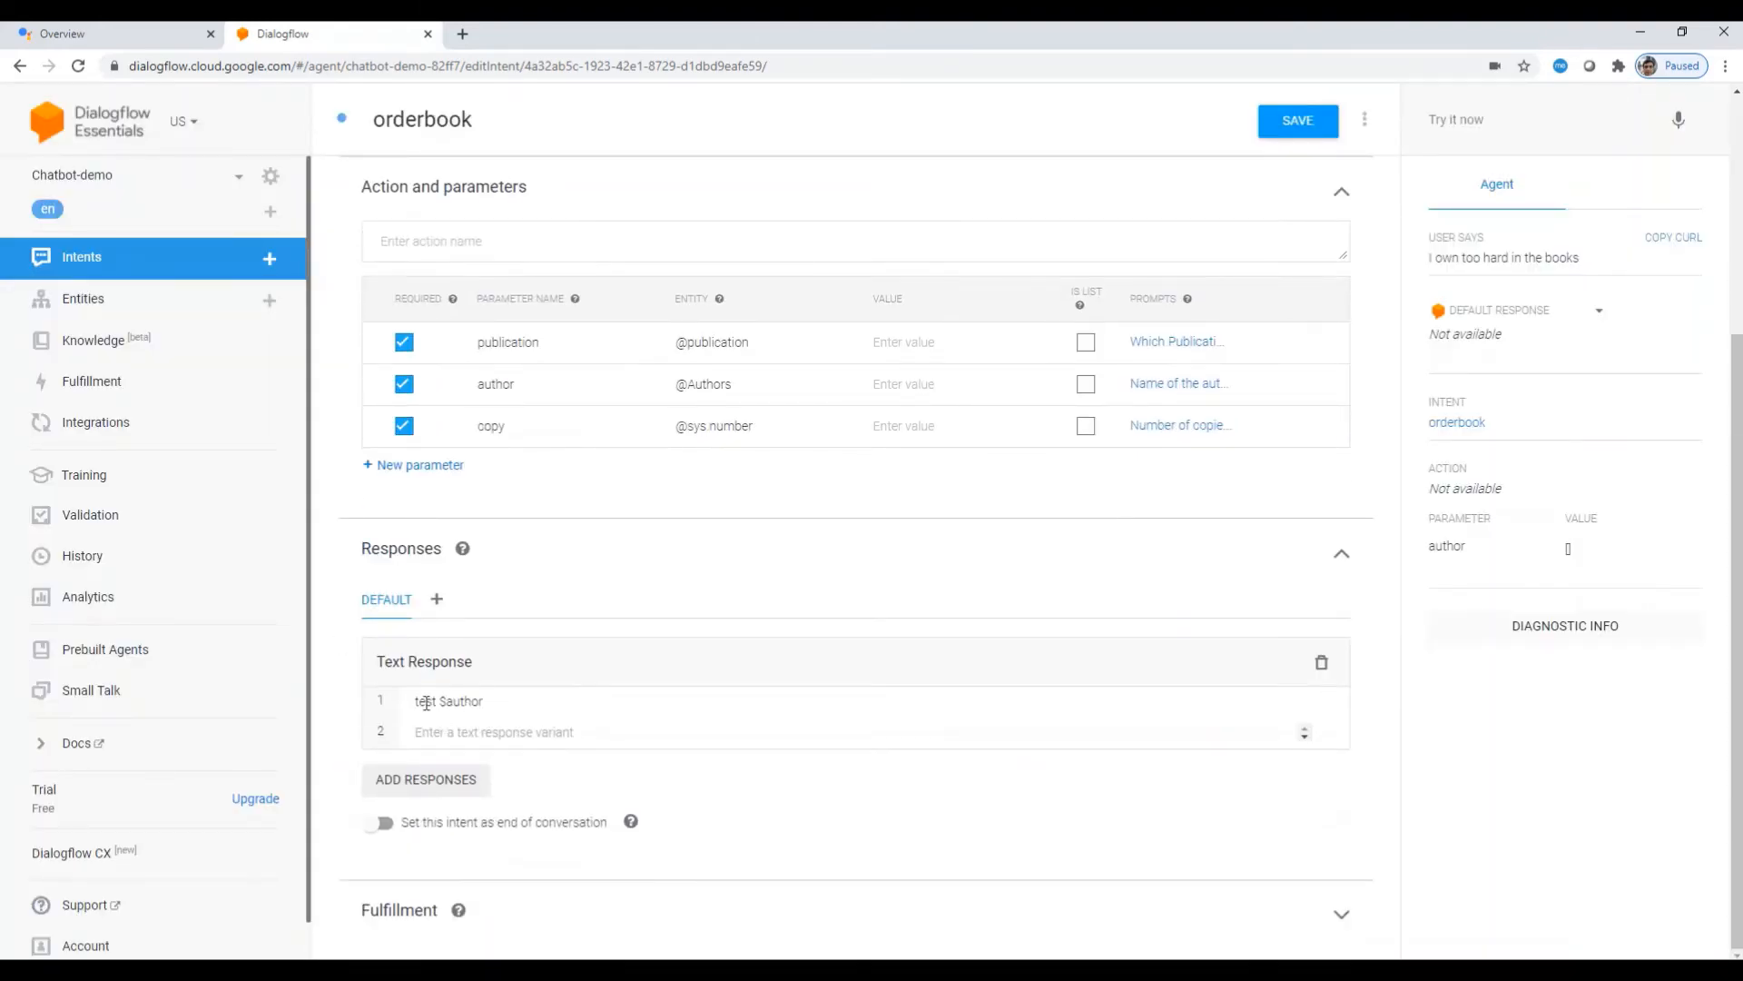
Step: Replace 'test $author' with a confirmation quoting $publication, $author and $copy, then save
left_click(438, 729)
left_click_drag(506, 700, 378, 709)
key("BackSpace")
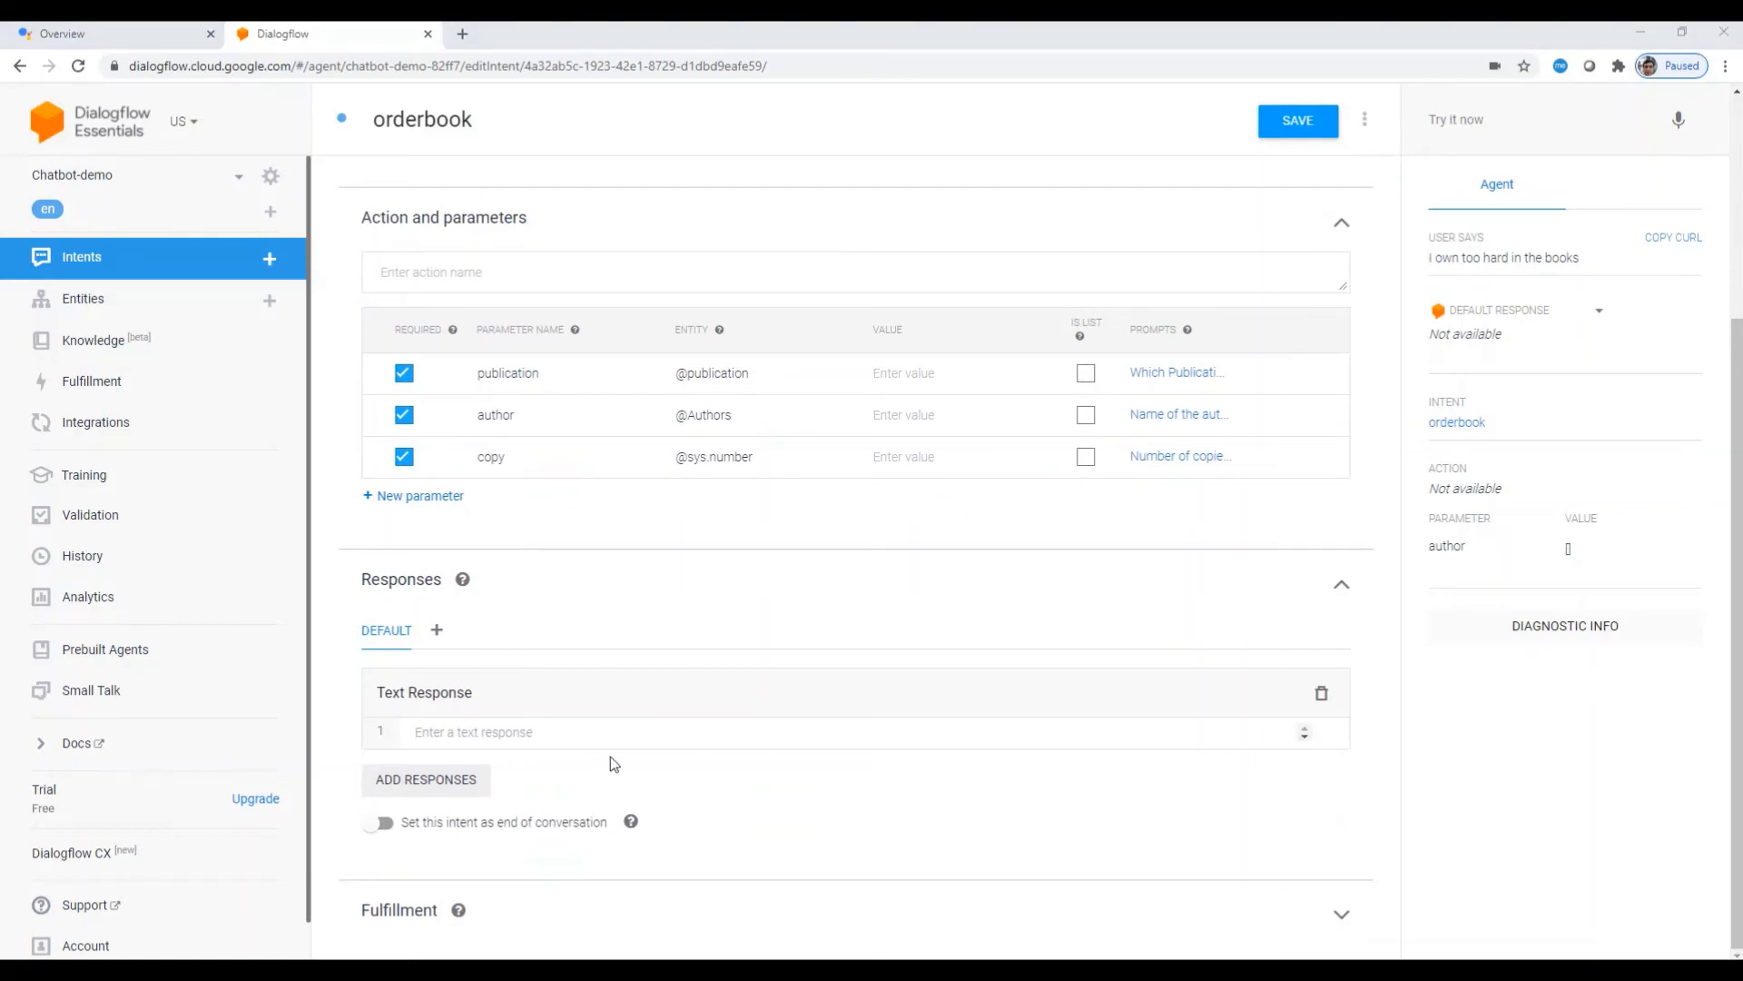
type("Ok thanks for ordering, your @publication Author $Author and number of copies $copy")
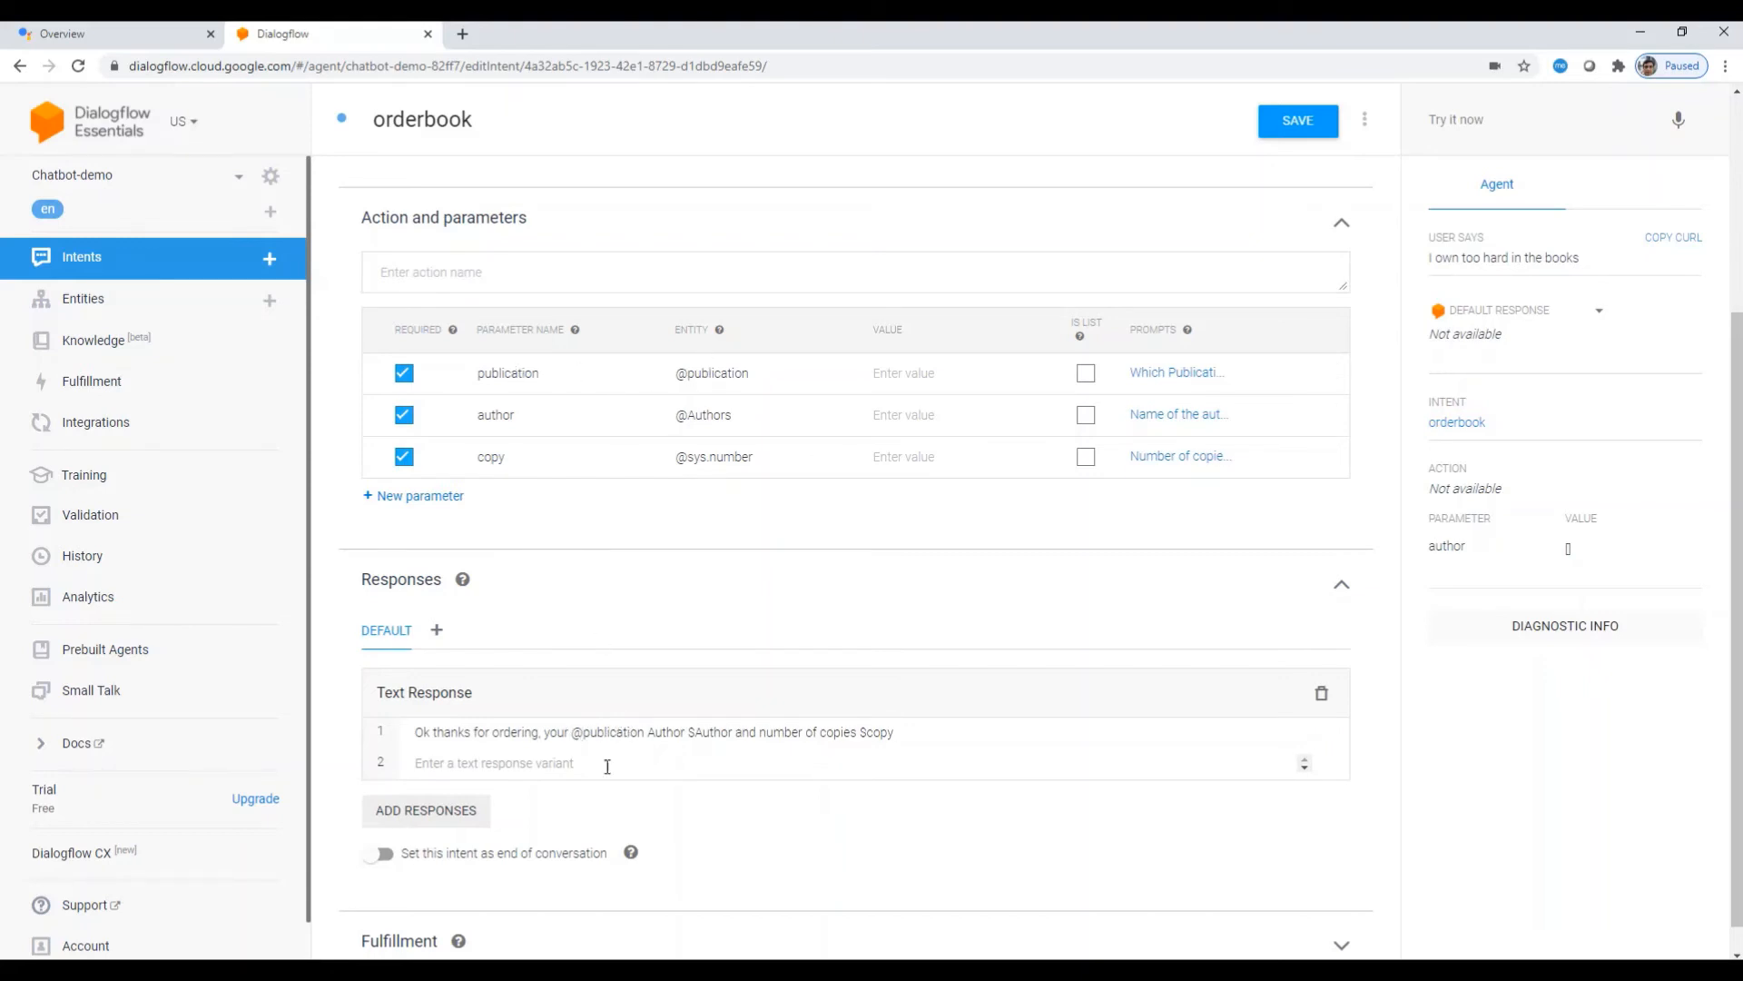
double_click(578, 732)
type("$")
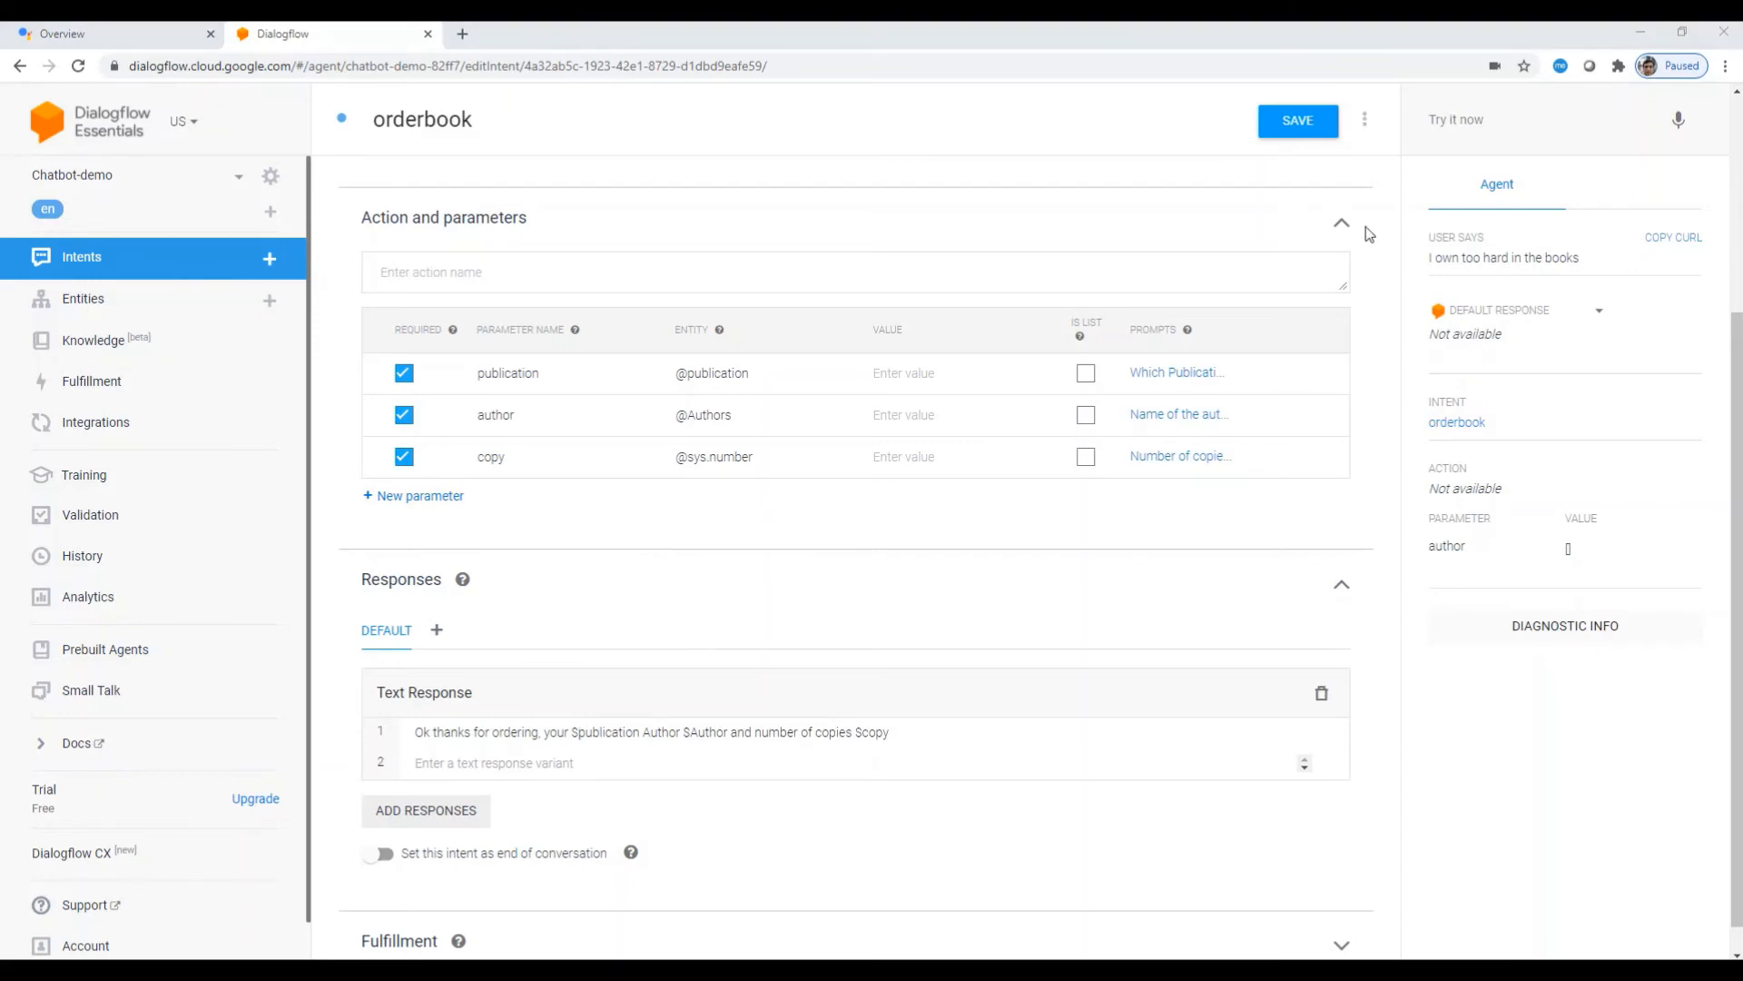
left_click(1300, 132)
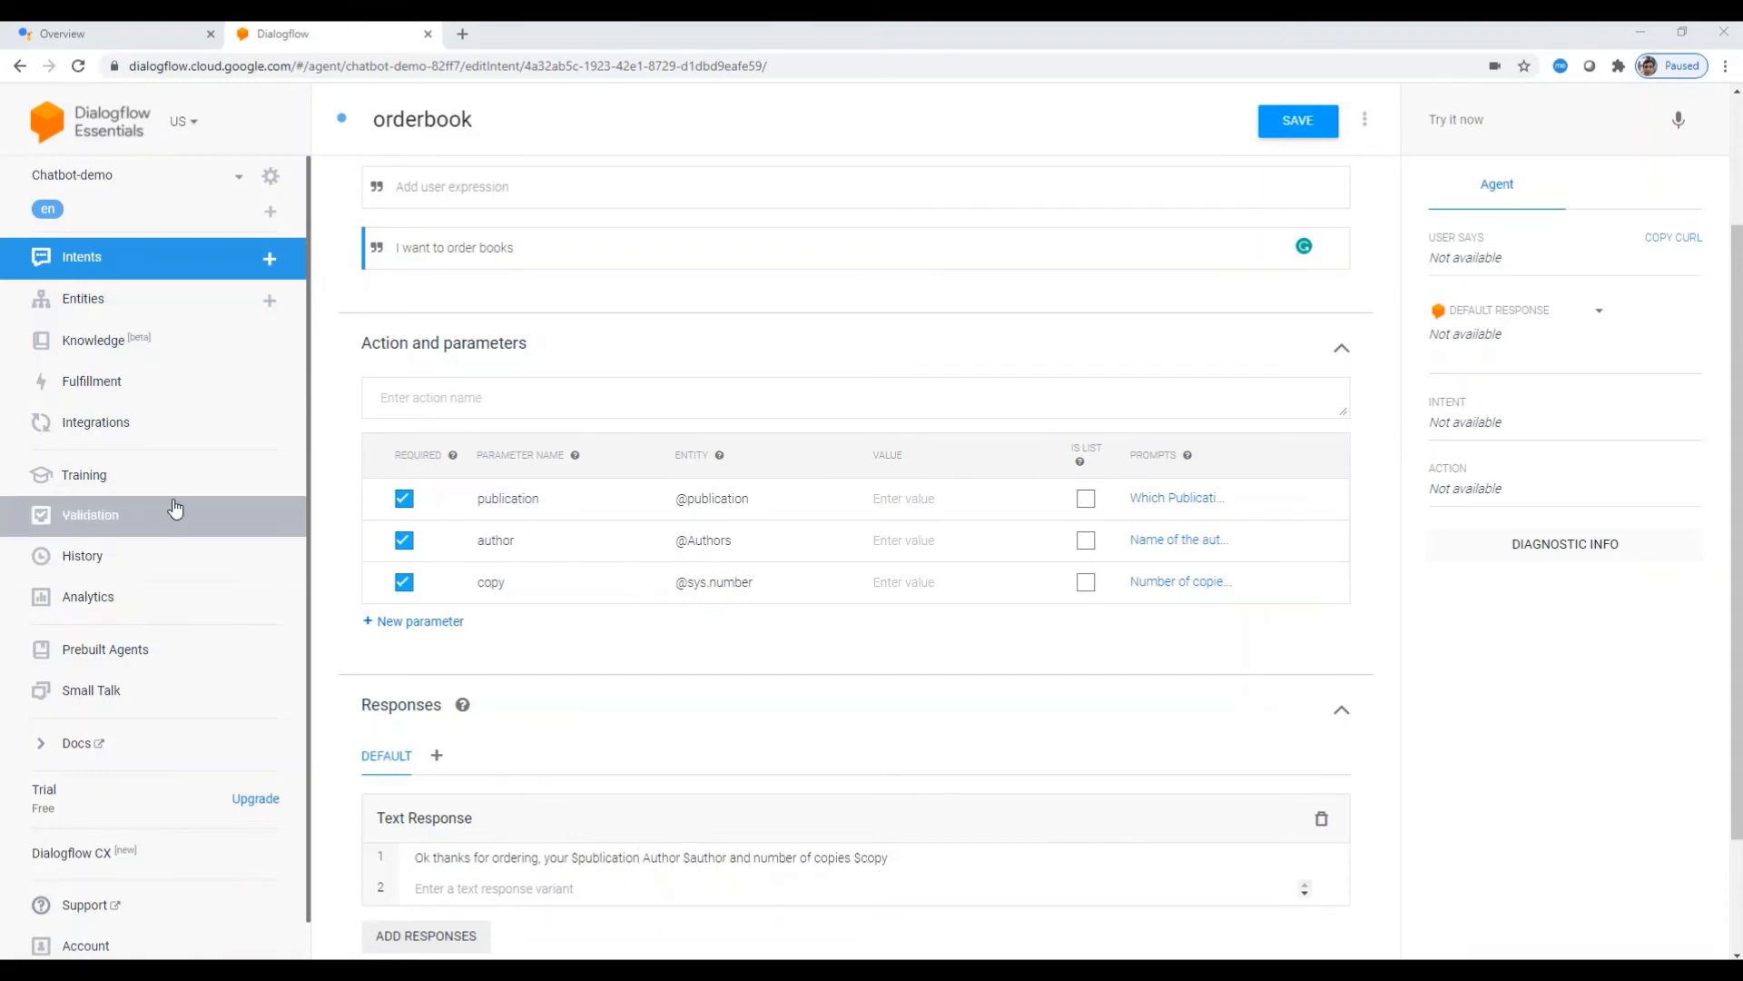
Step: Stay on the intent at the leave-page prompt and save the orderbook changes with Ctrl+S
left_click(79, 432)
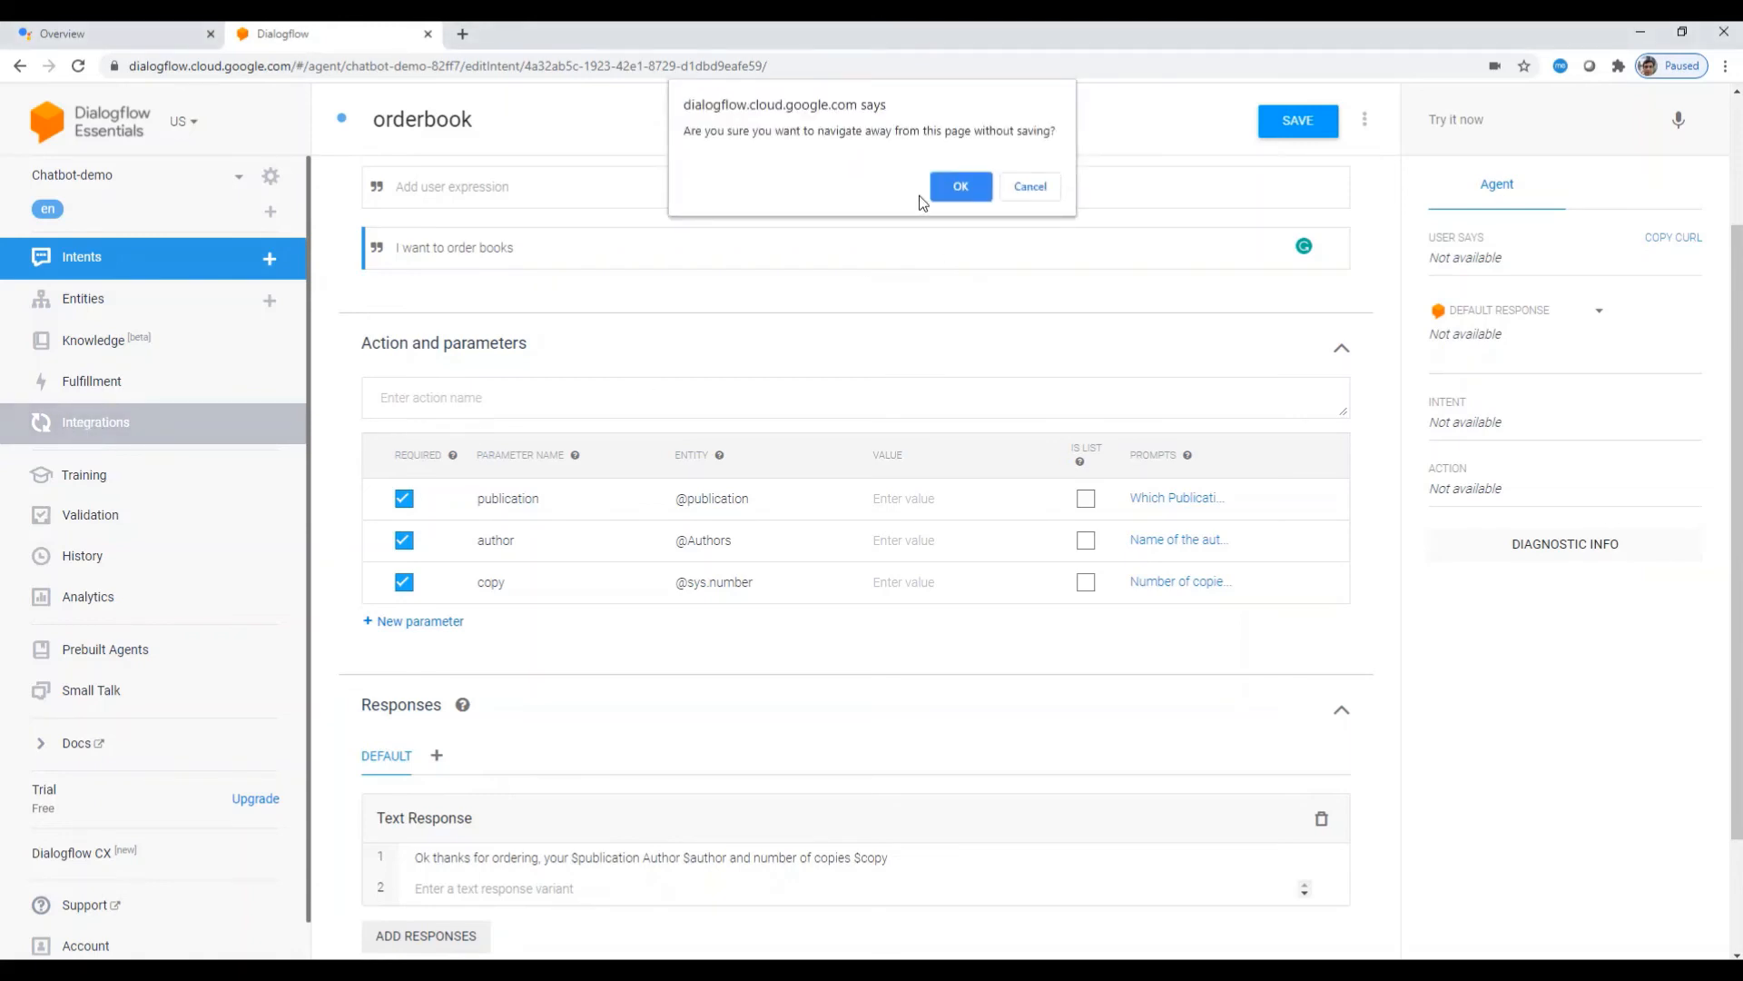
left_click(1031, 187)
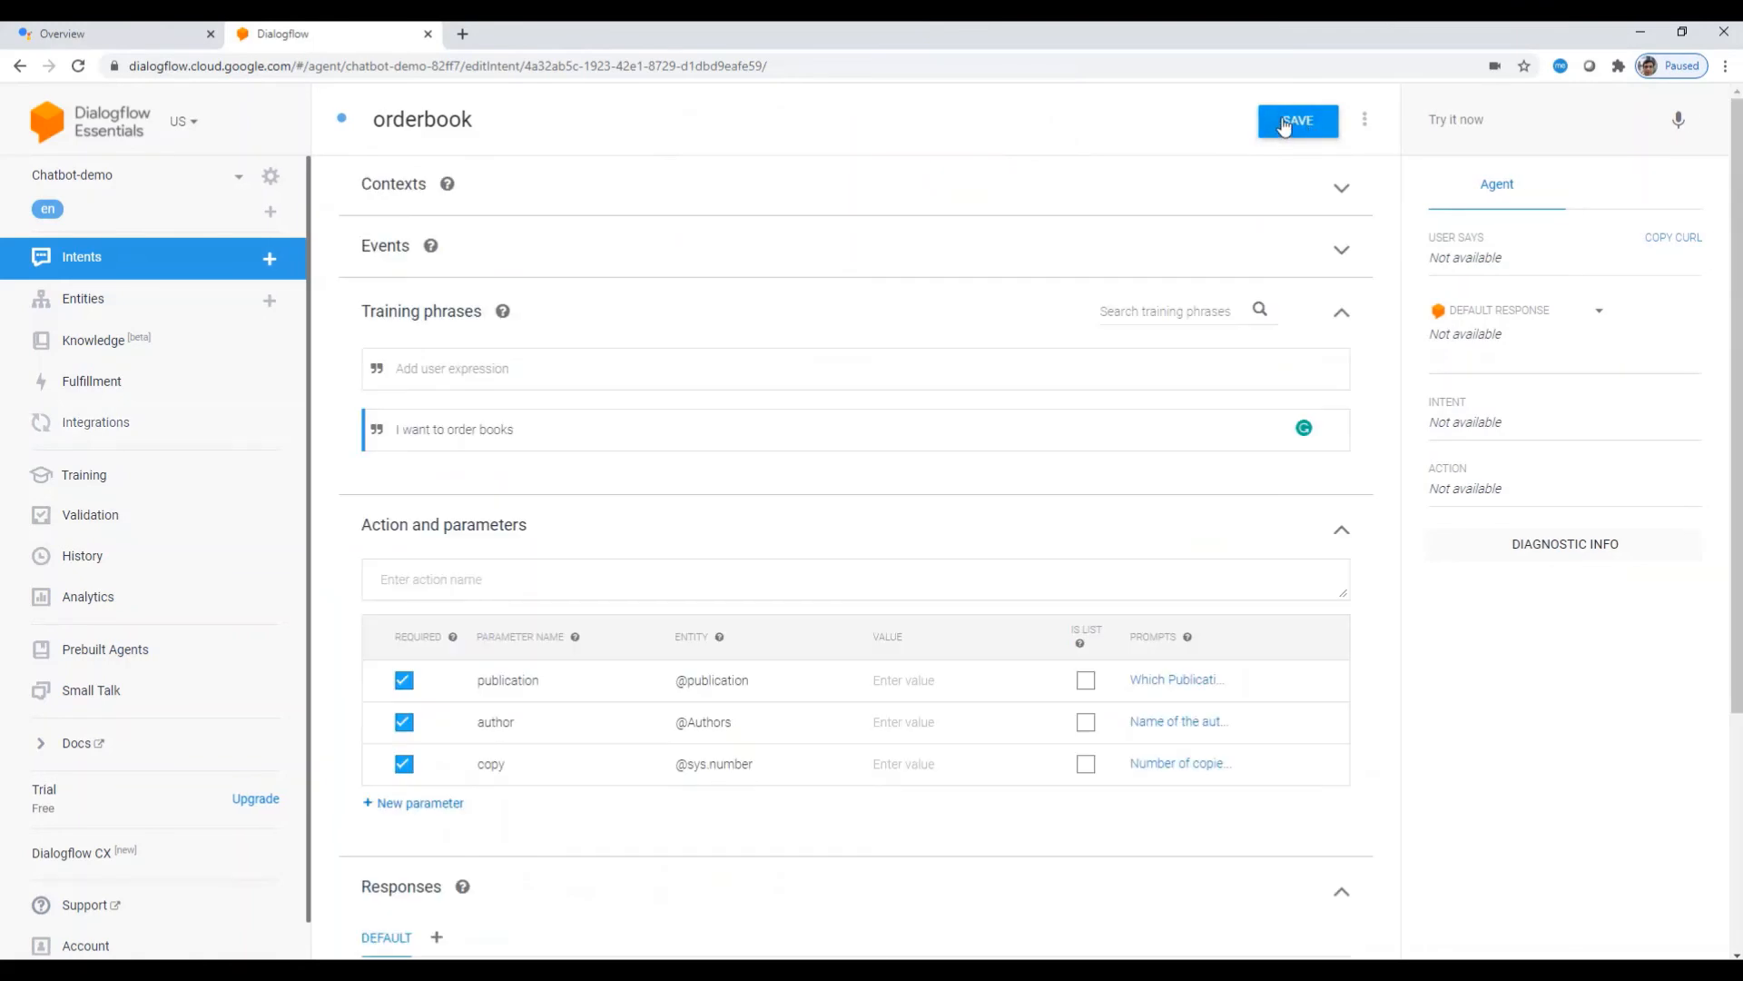
scroll(1114, 467, "down", 3)
key("ctrl+s")
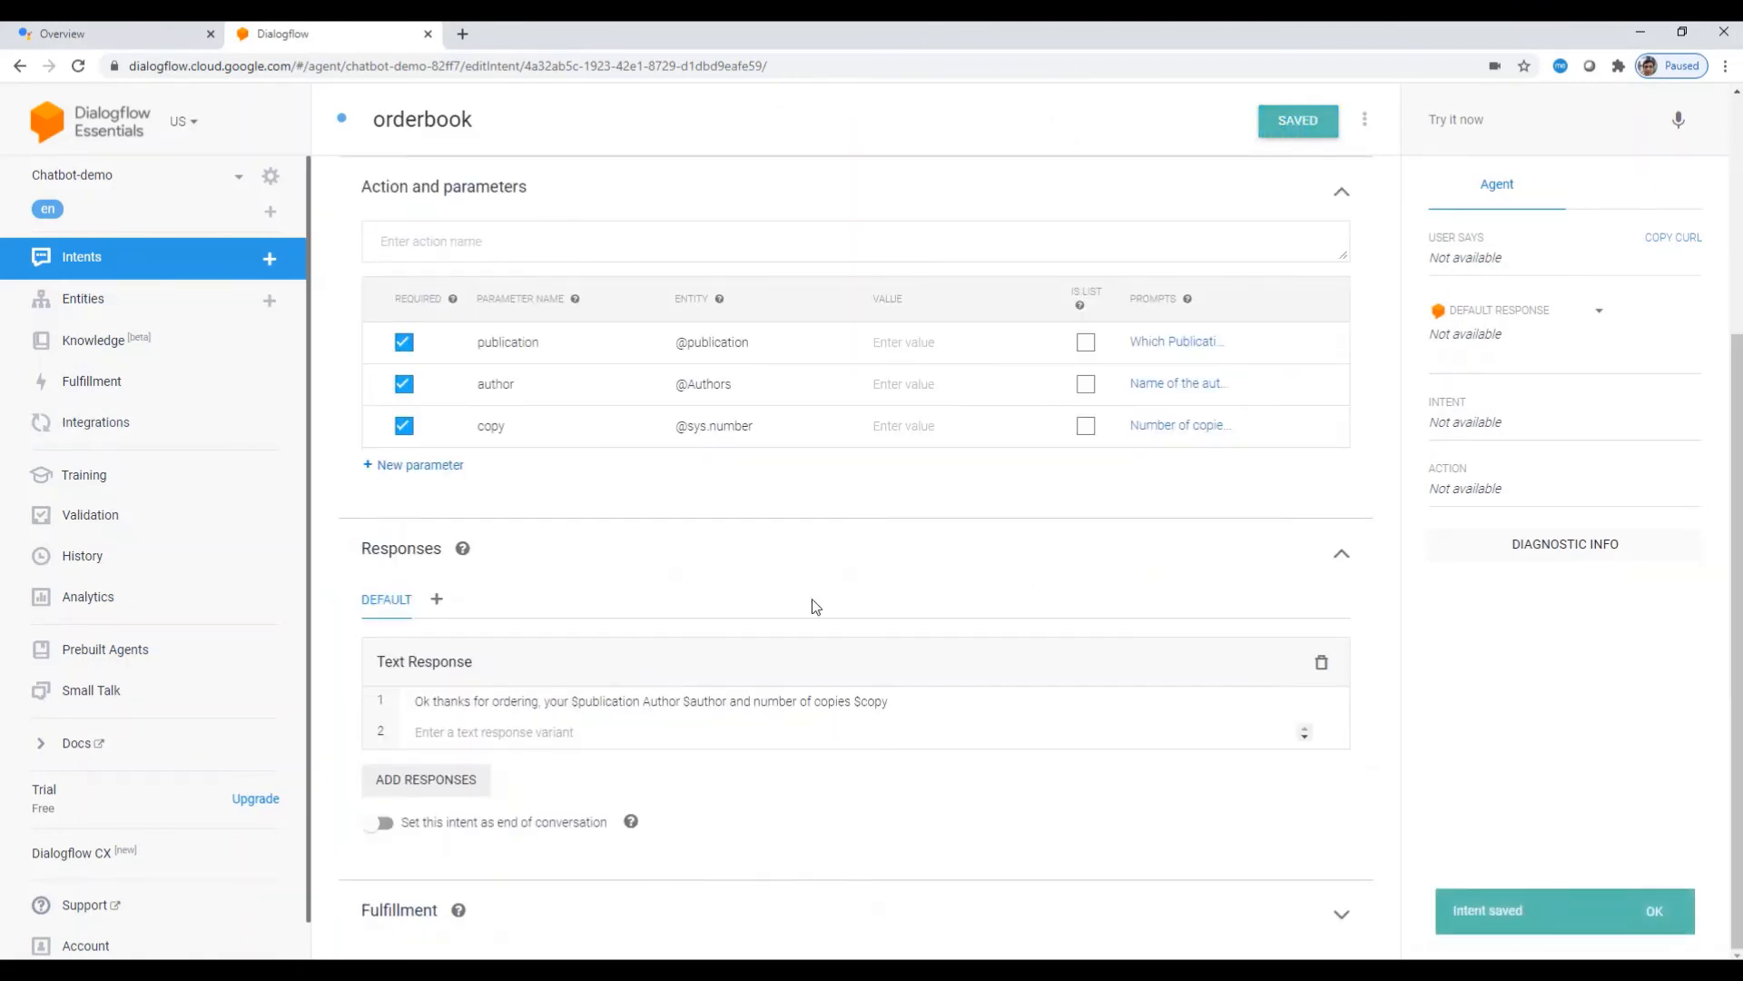
scroll(642, 623, "up", 4)
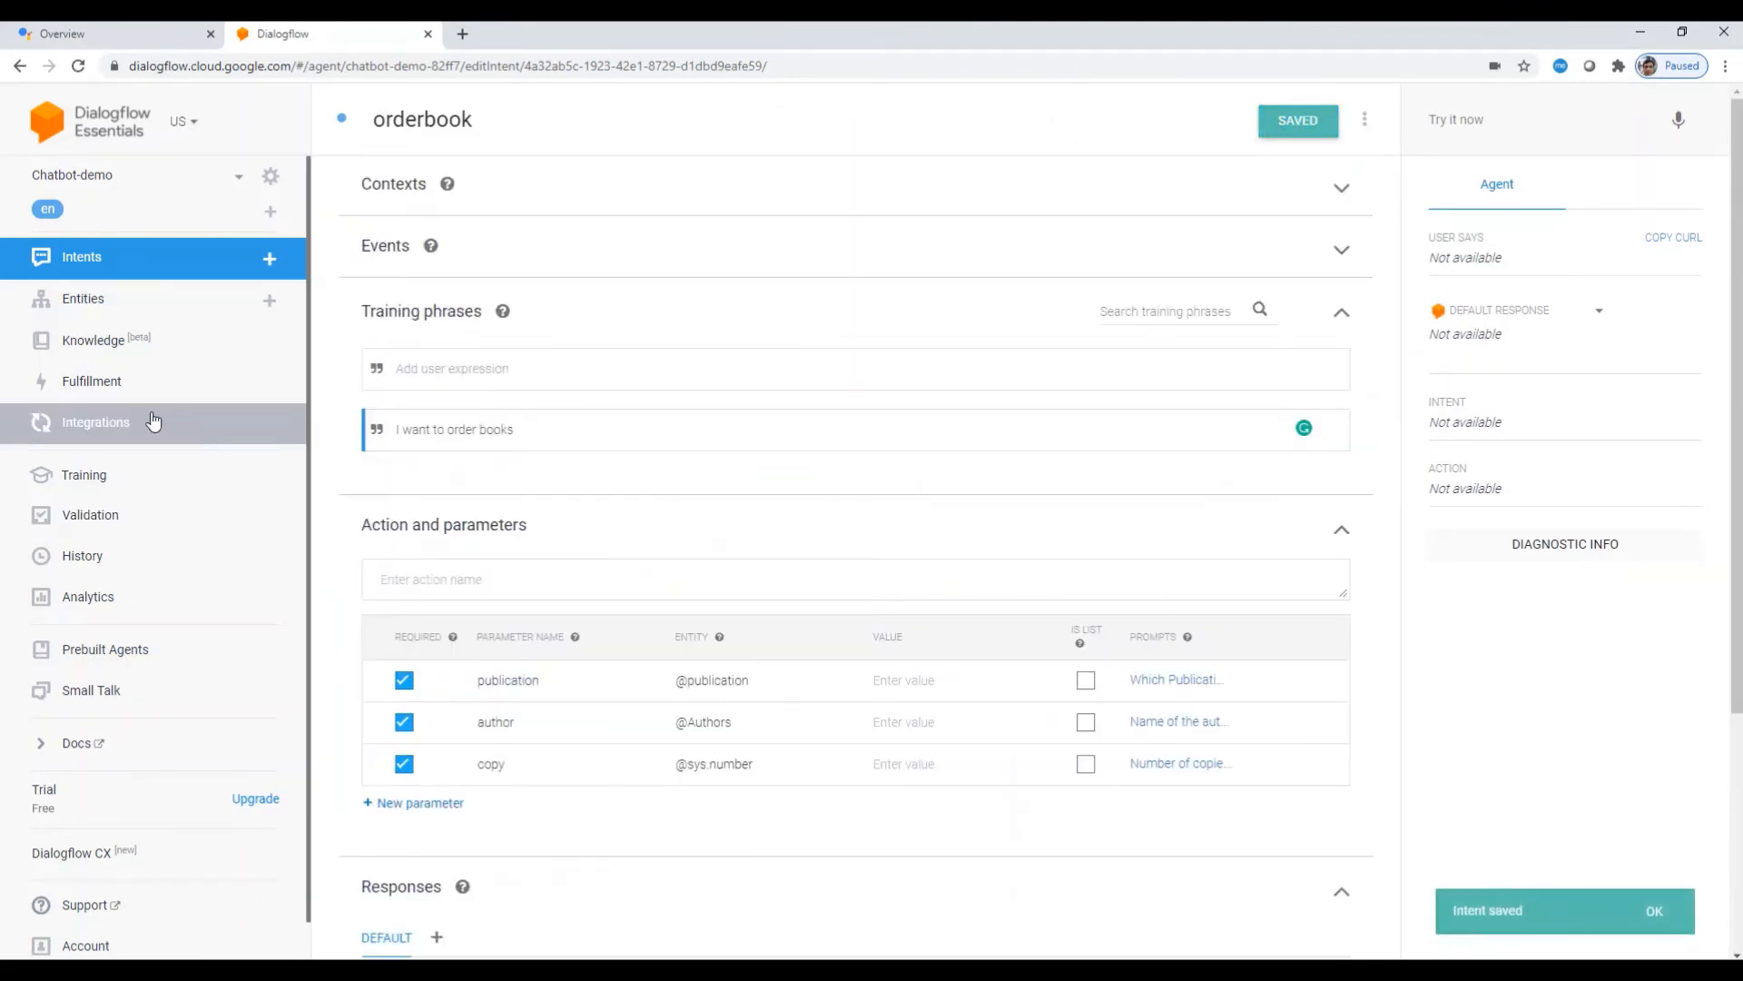
Step: Go to the Integrations page and scroll down to the text-based channels
left_click(99, 435)
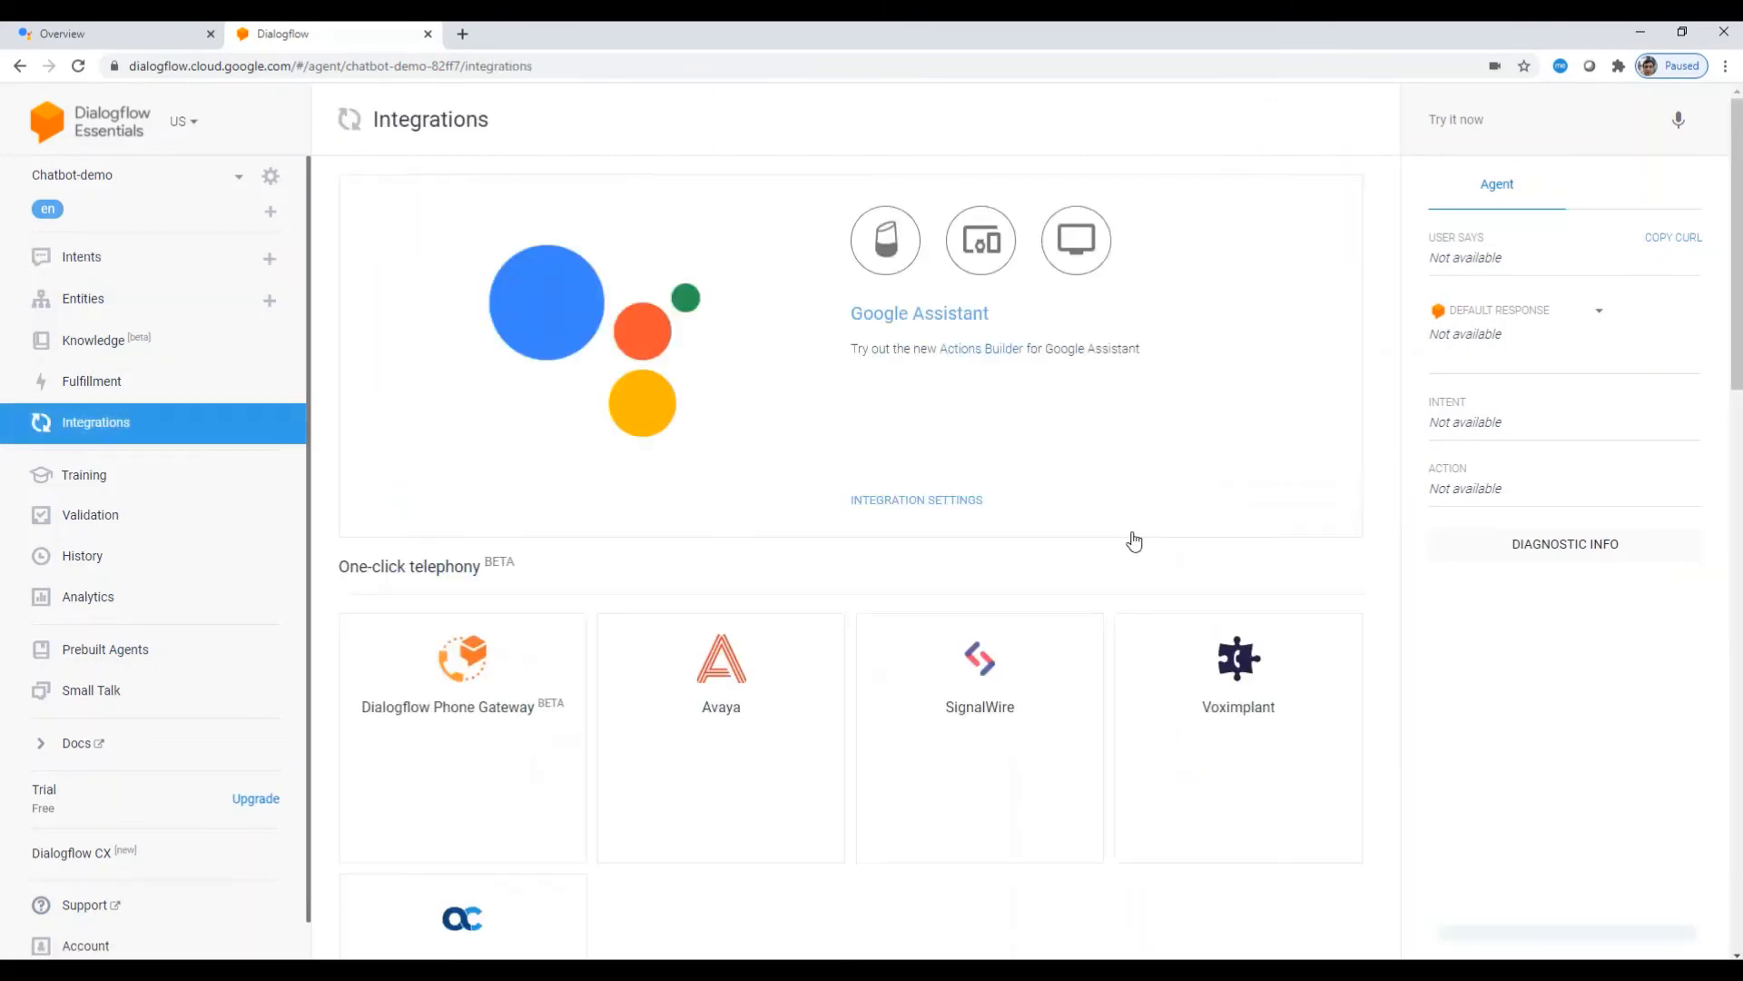
scroll(590, 647, "down", 8)
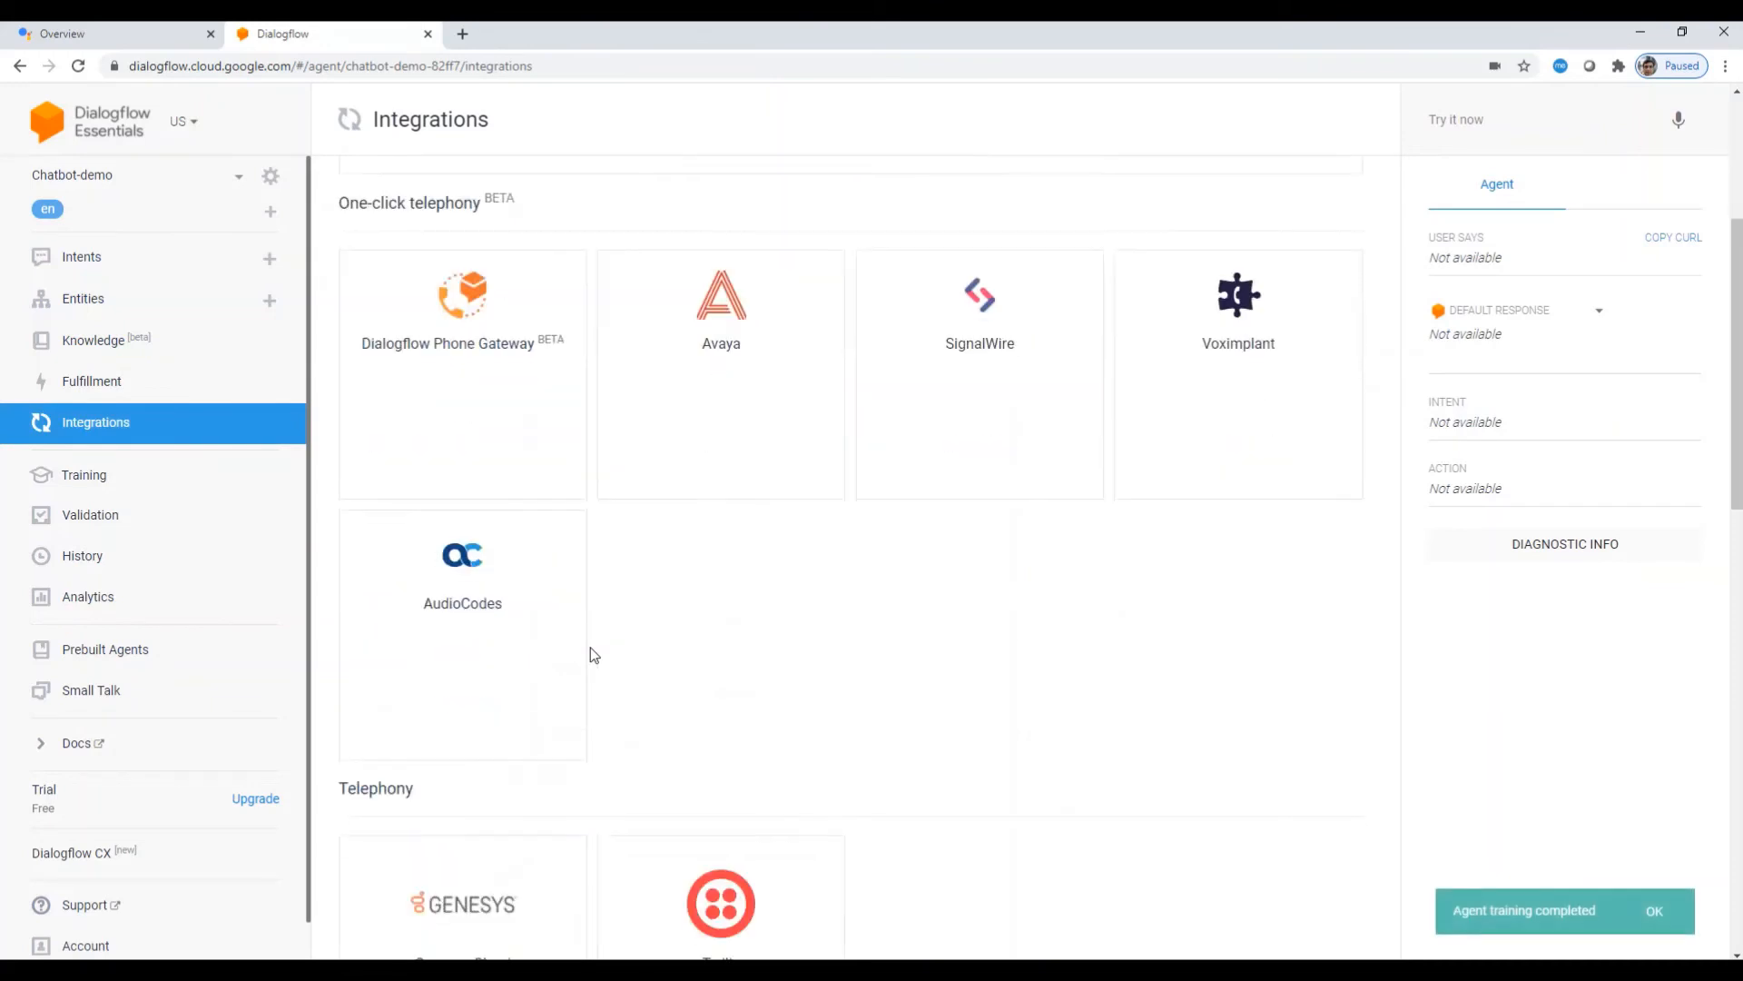
scroll(636, 672, "down", 3)
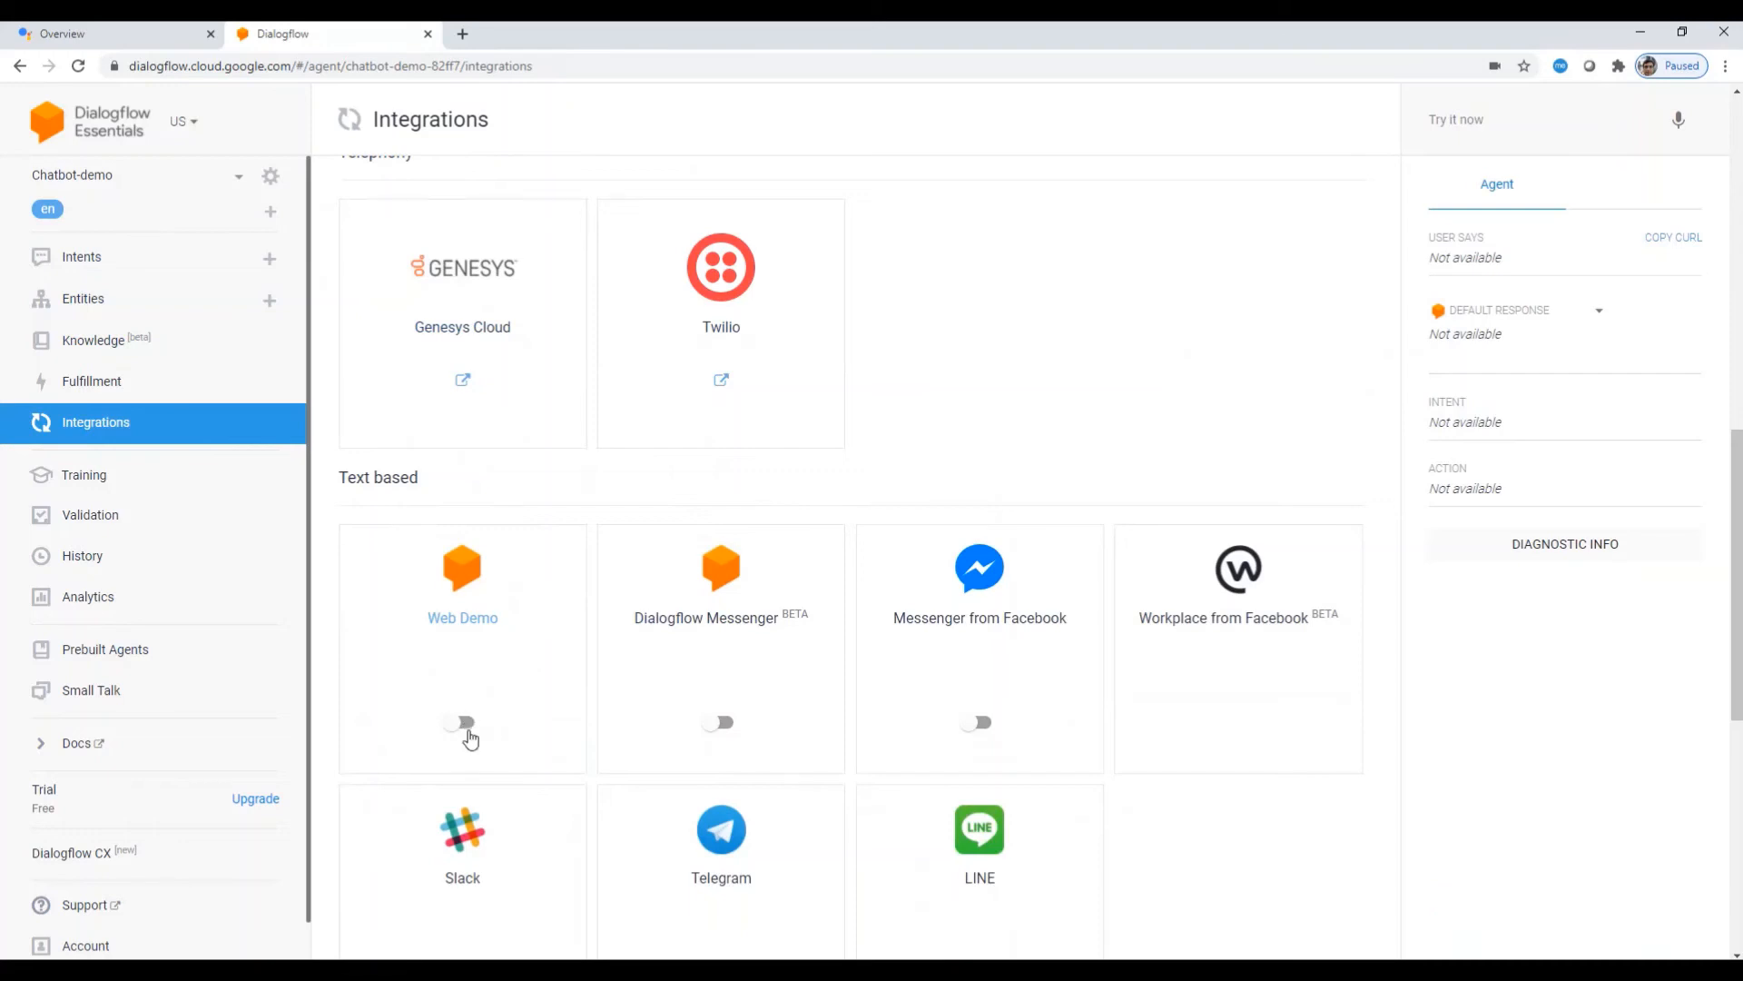
Step: Enable Web Demo, copy its iframe embed code, and open the bot.dialogflow.com demo page
left_click(465, 722)
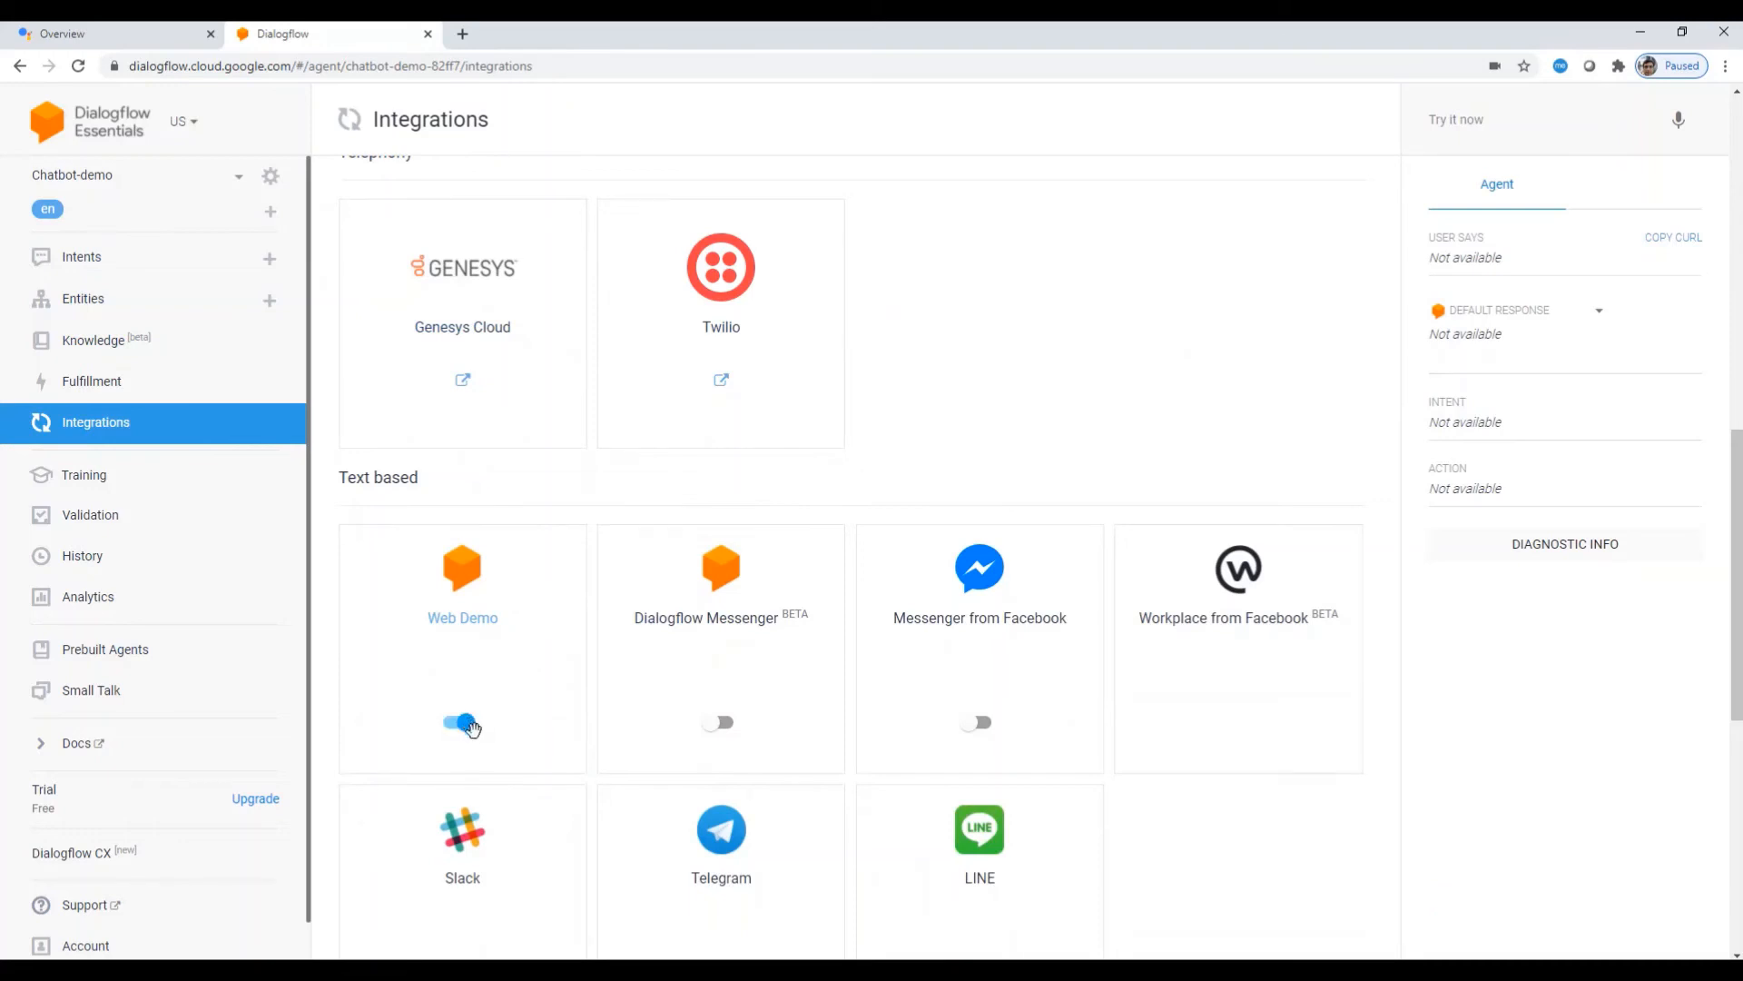
left_click(460, 621)
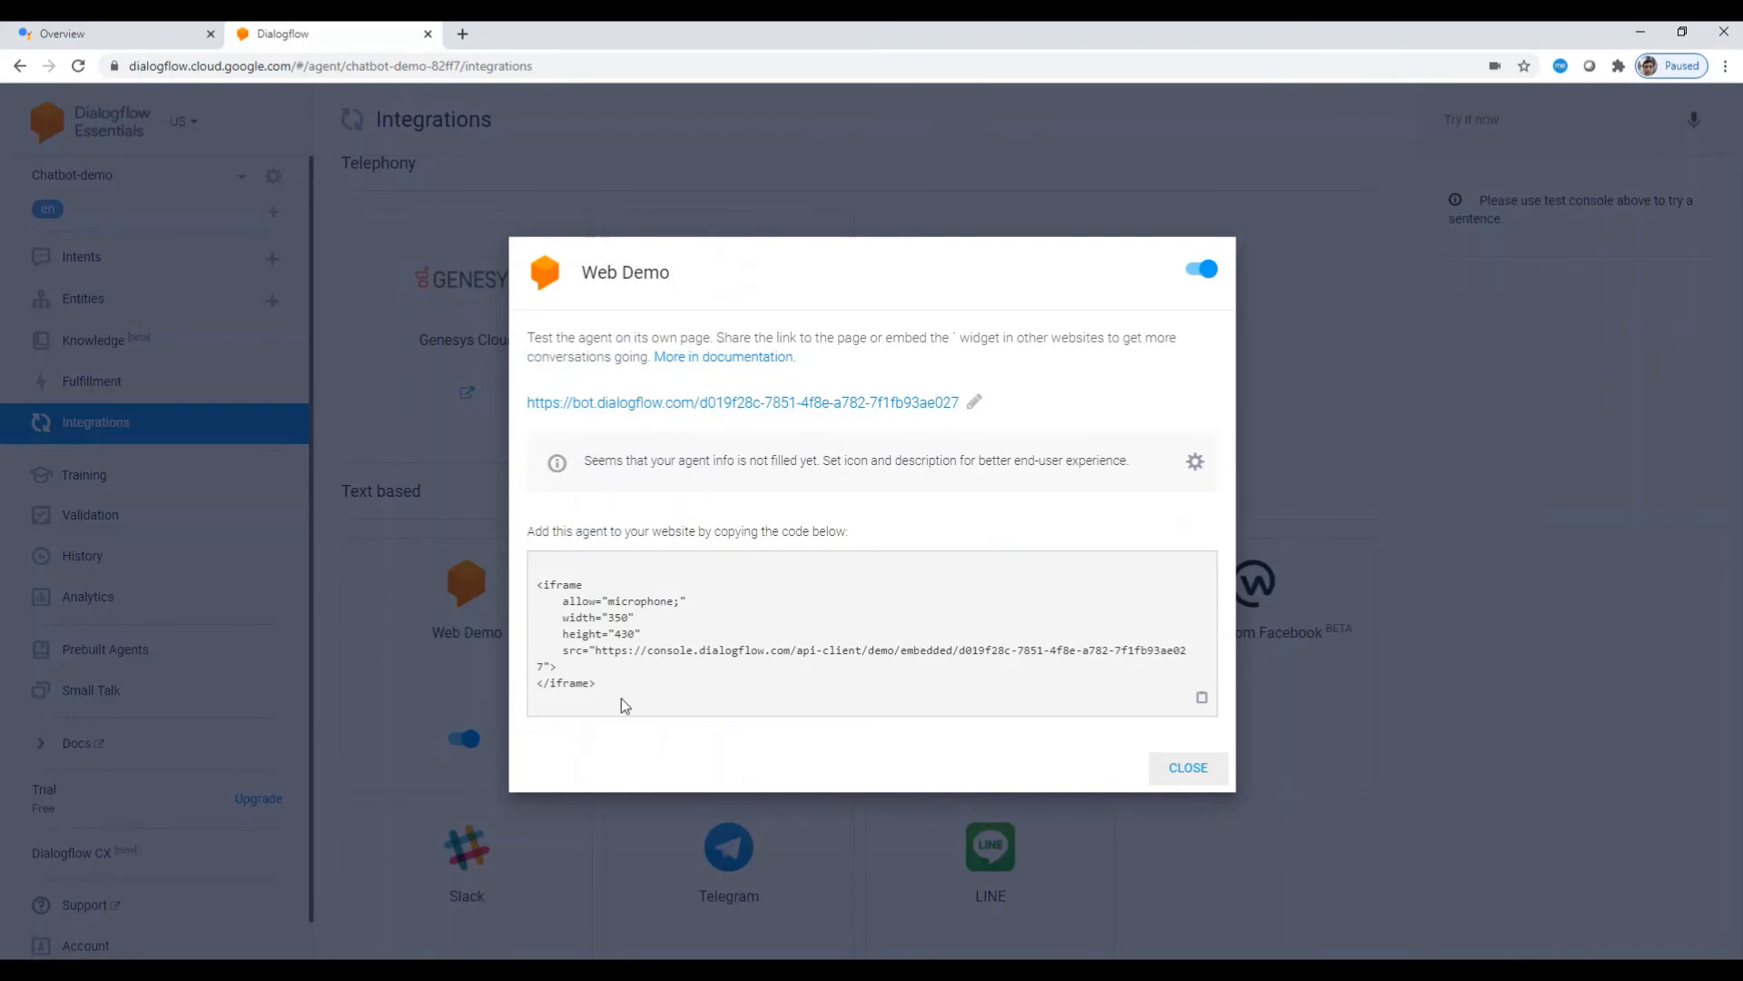
left_click_drag(602, 688, 533, 586)
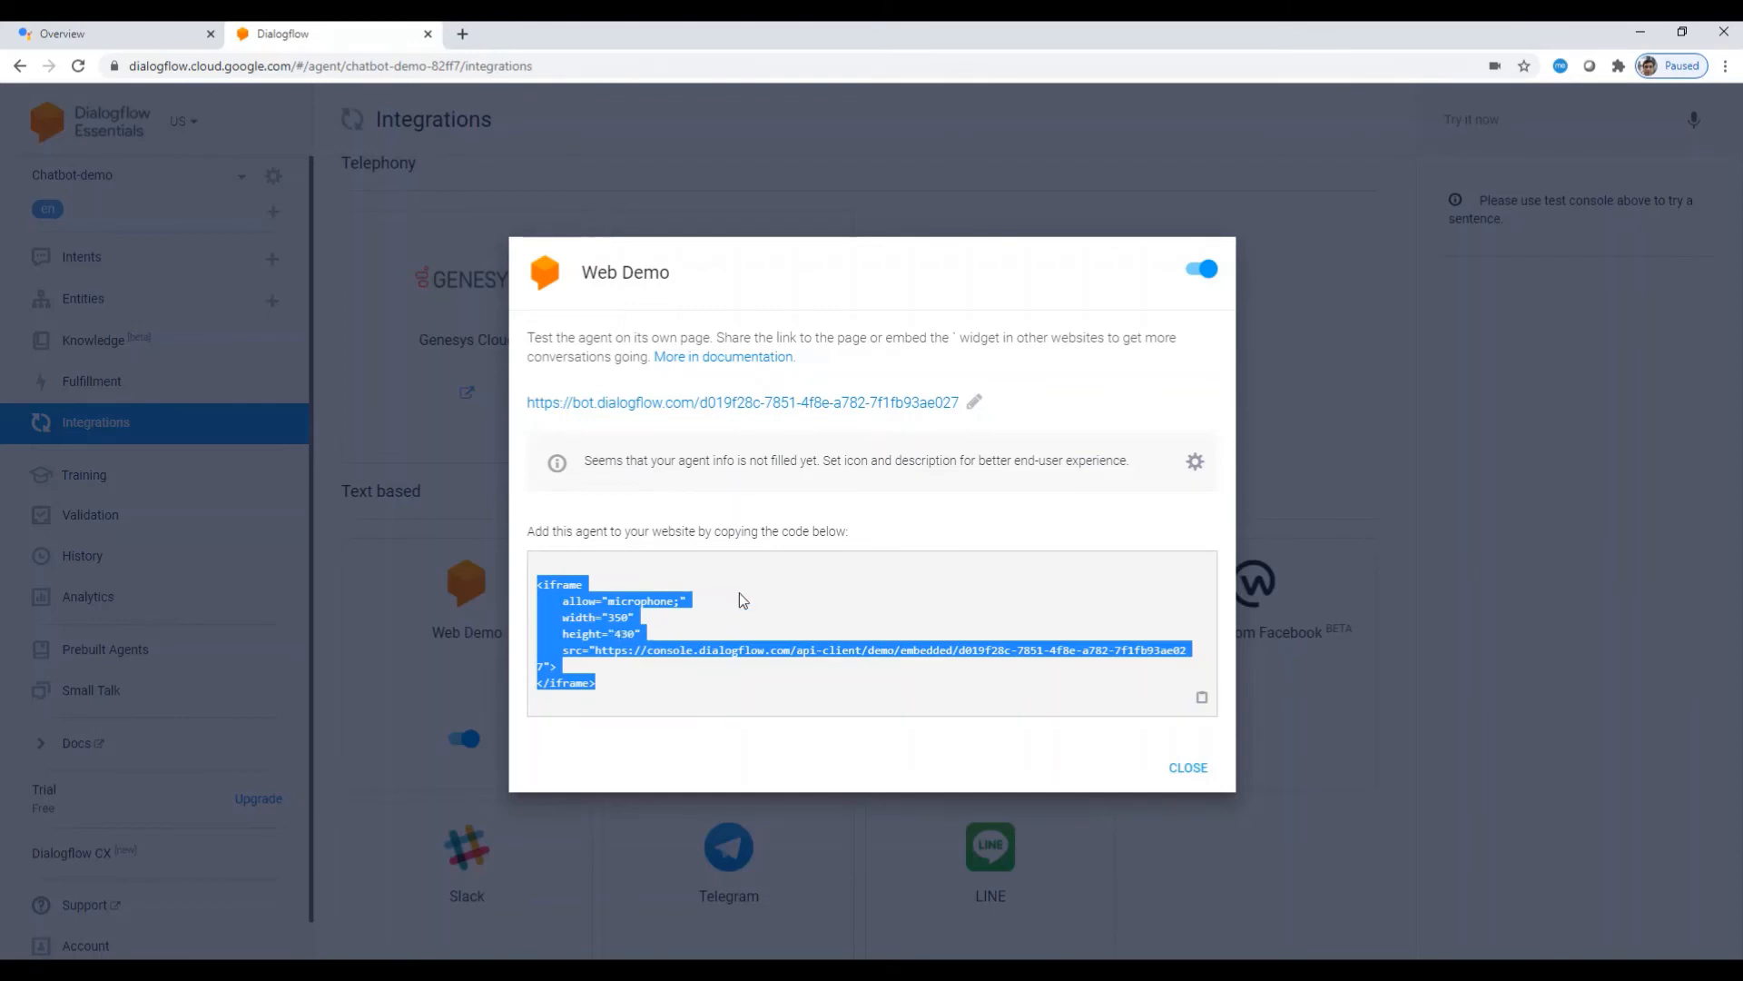
key("alt+Tab")
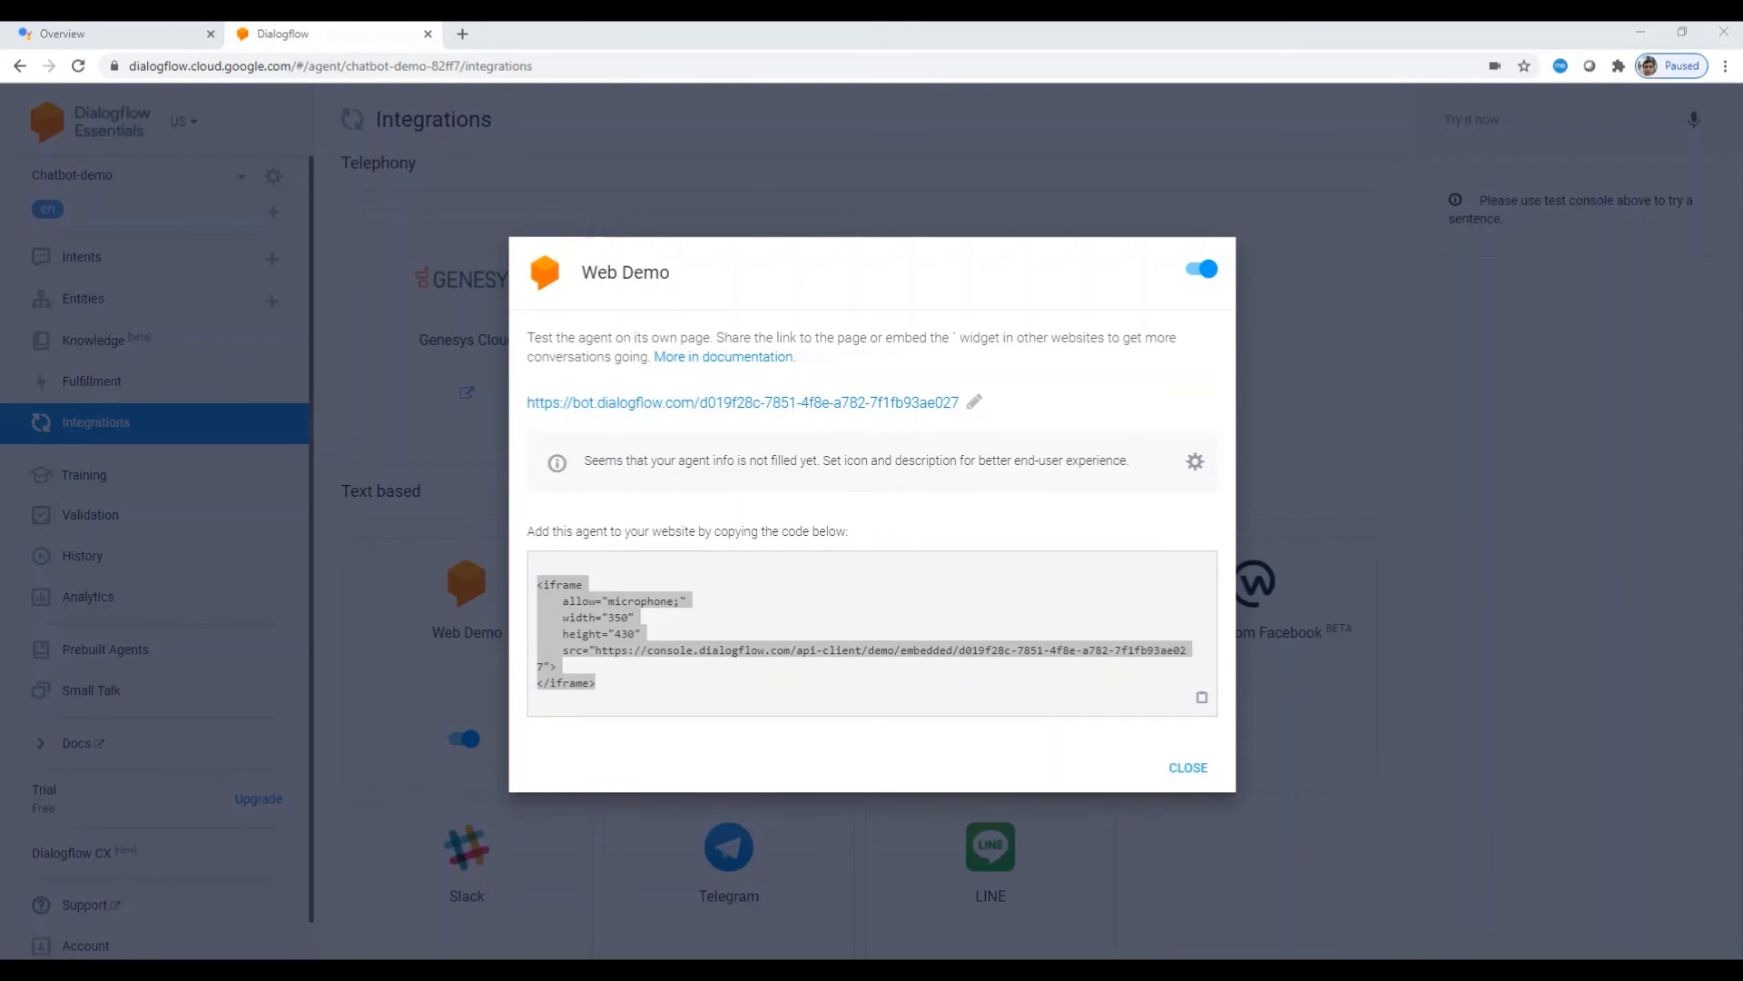
left_click(747, 405)
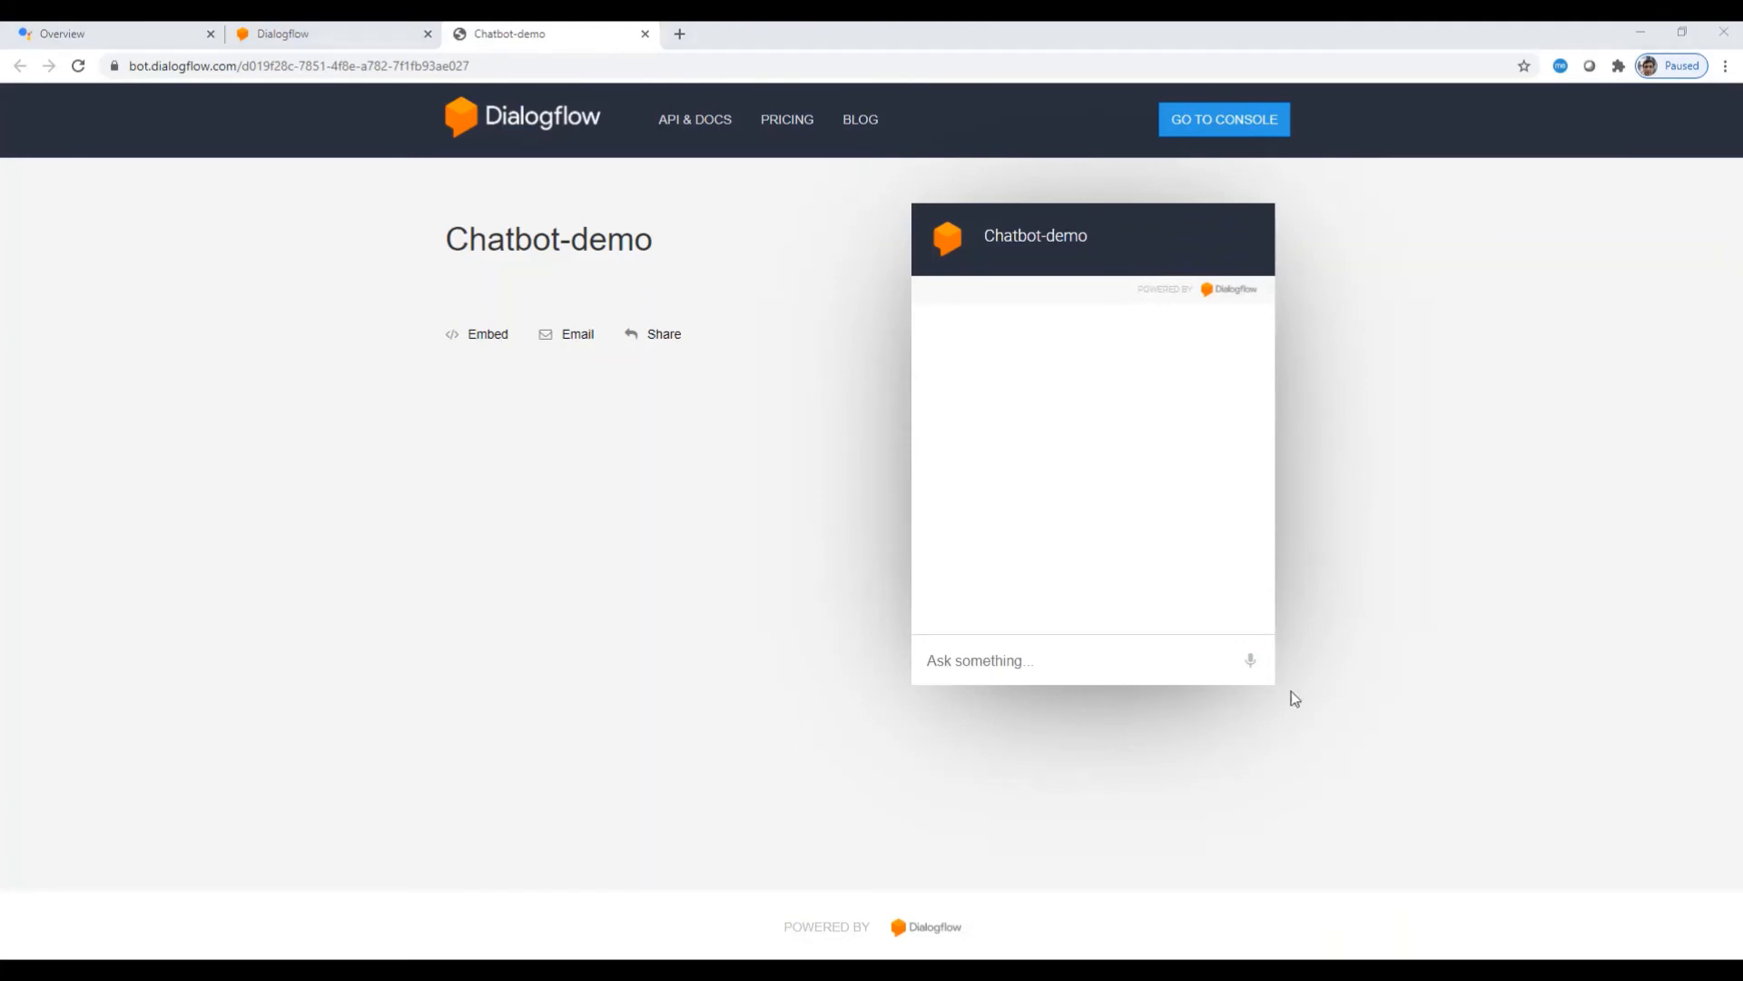
Step: Greet the Web Demo bot with 'hi', then send the pasted book-ordering request
left_click(986, 649)
type("hi")
key("Return")
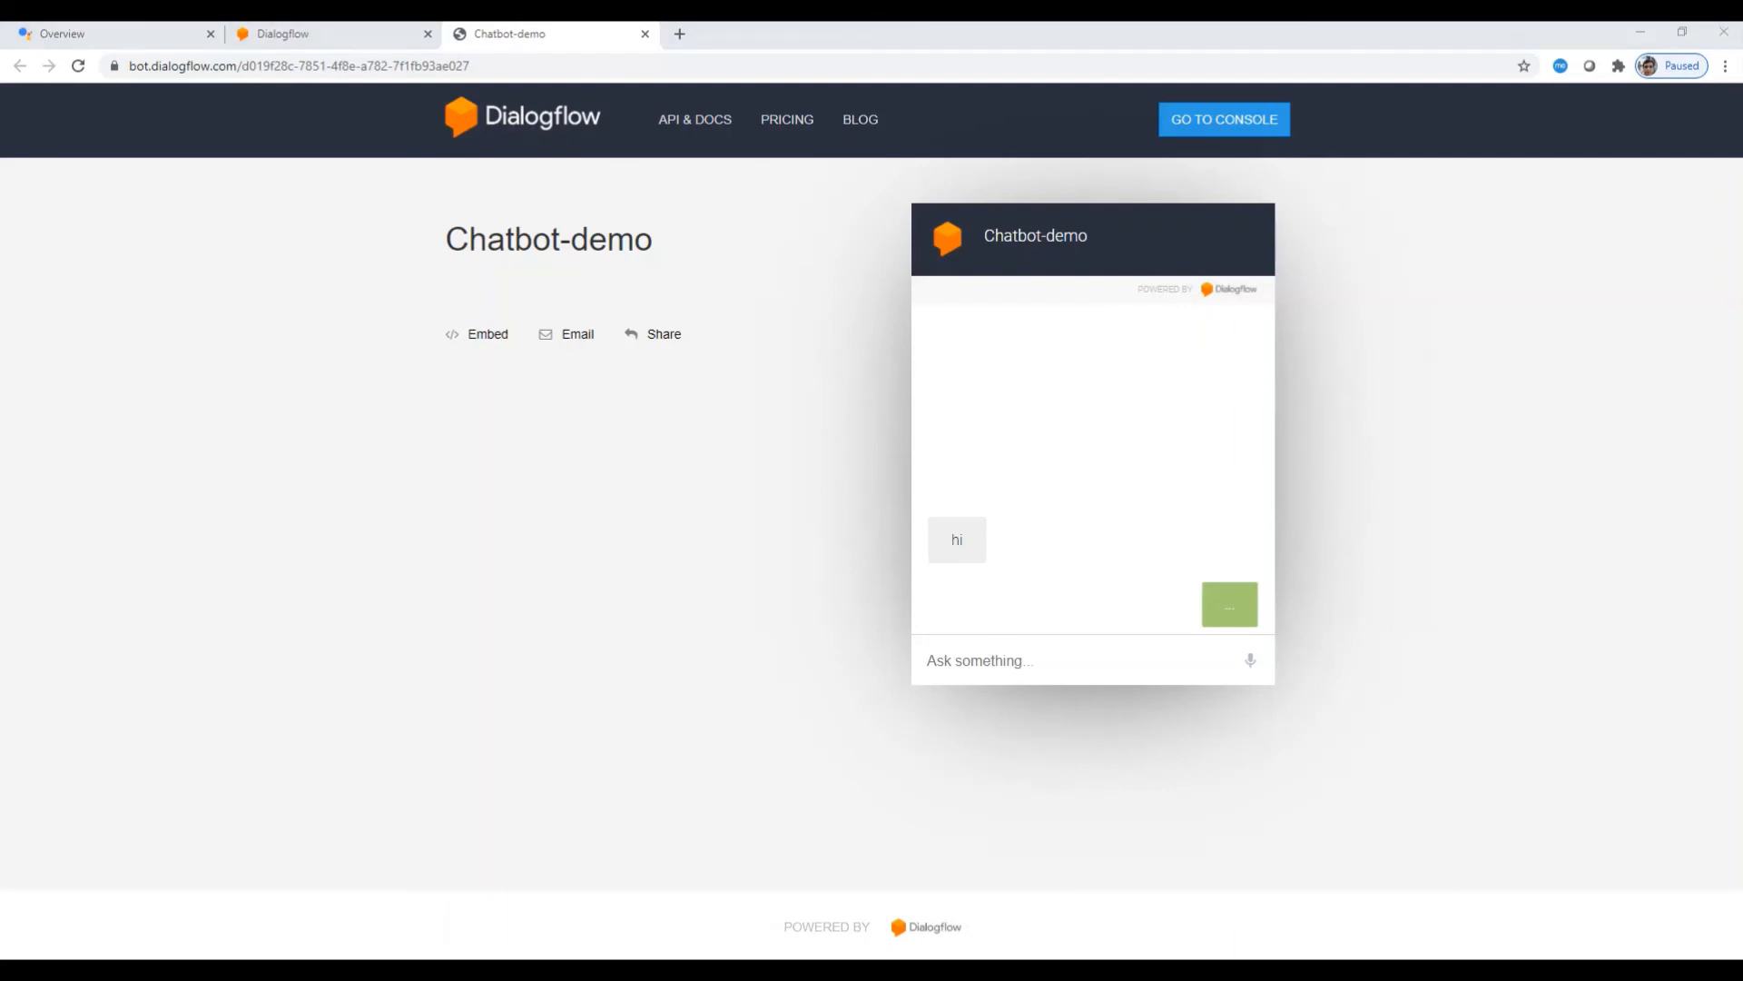
left_click(1064, 649)
type("I want to order books")
key("Return")
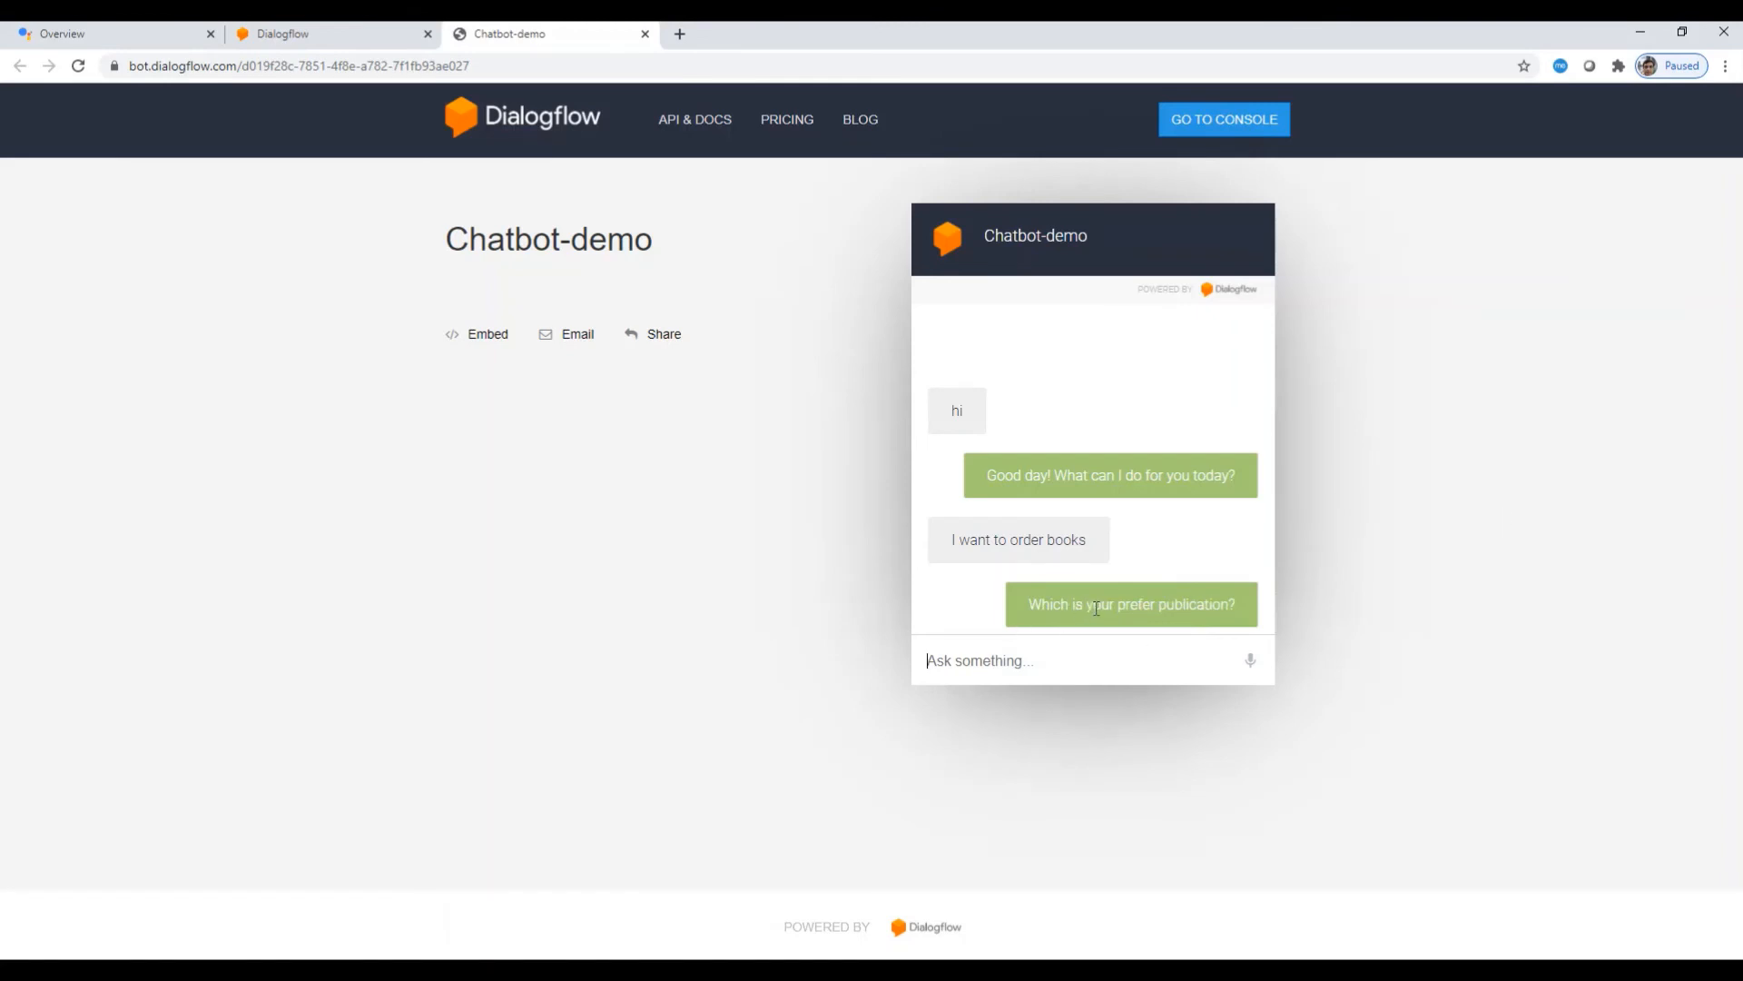
Step: Answer kindle, Shakespeare and 4, then highlight the publication and copy count in the confirmation
left_click(1120, 636)
left_click(1007, 668)
type("kindle")
key("Return")
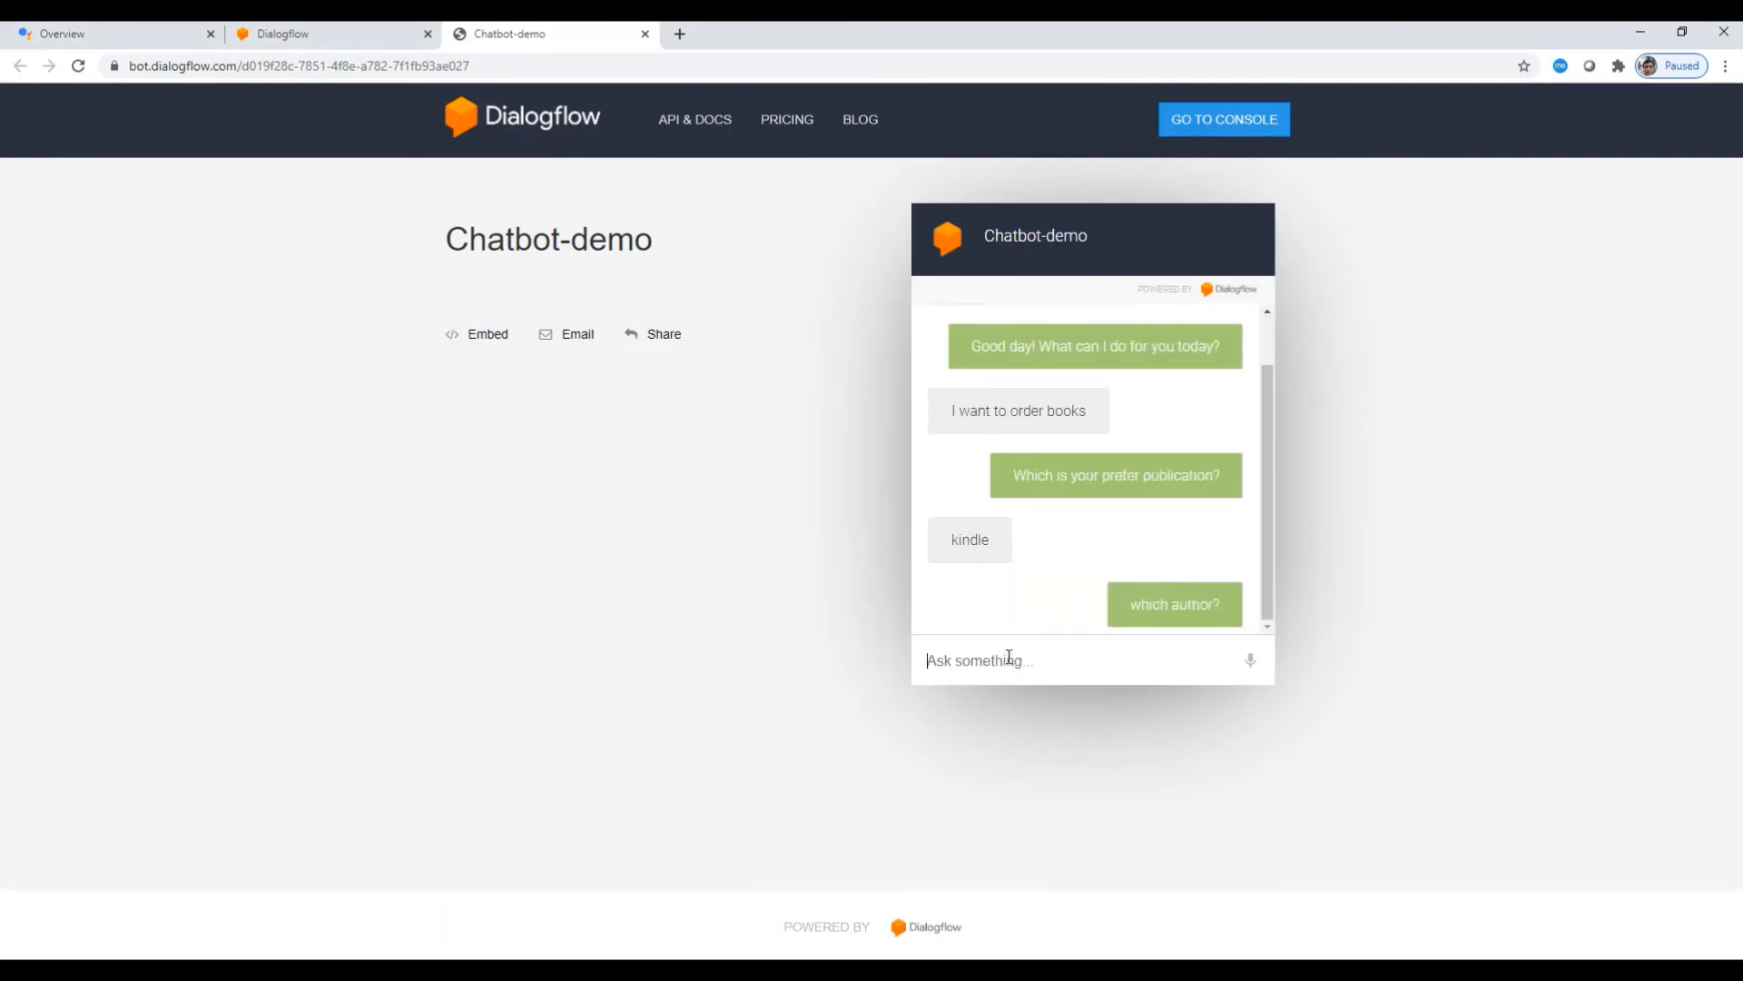
type("Shakespeare")
key("Return")
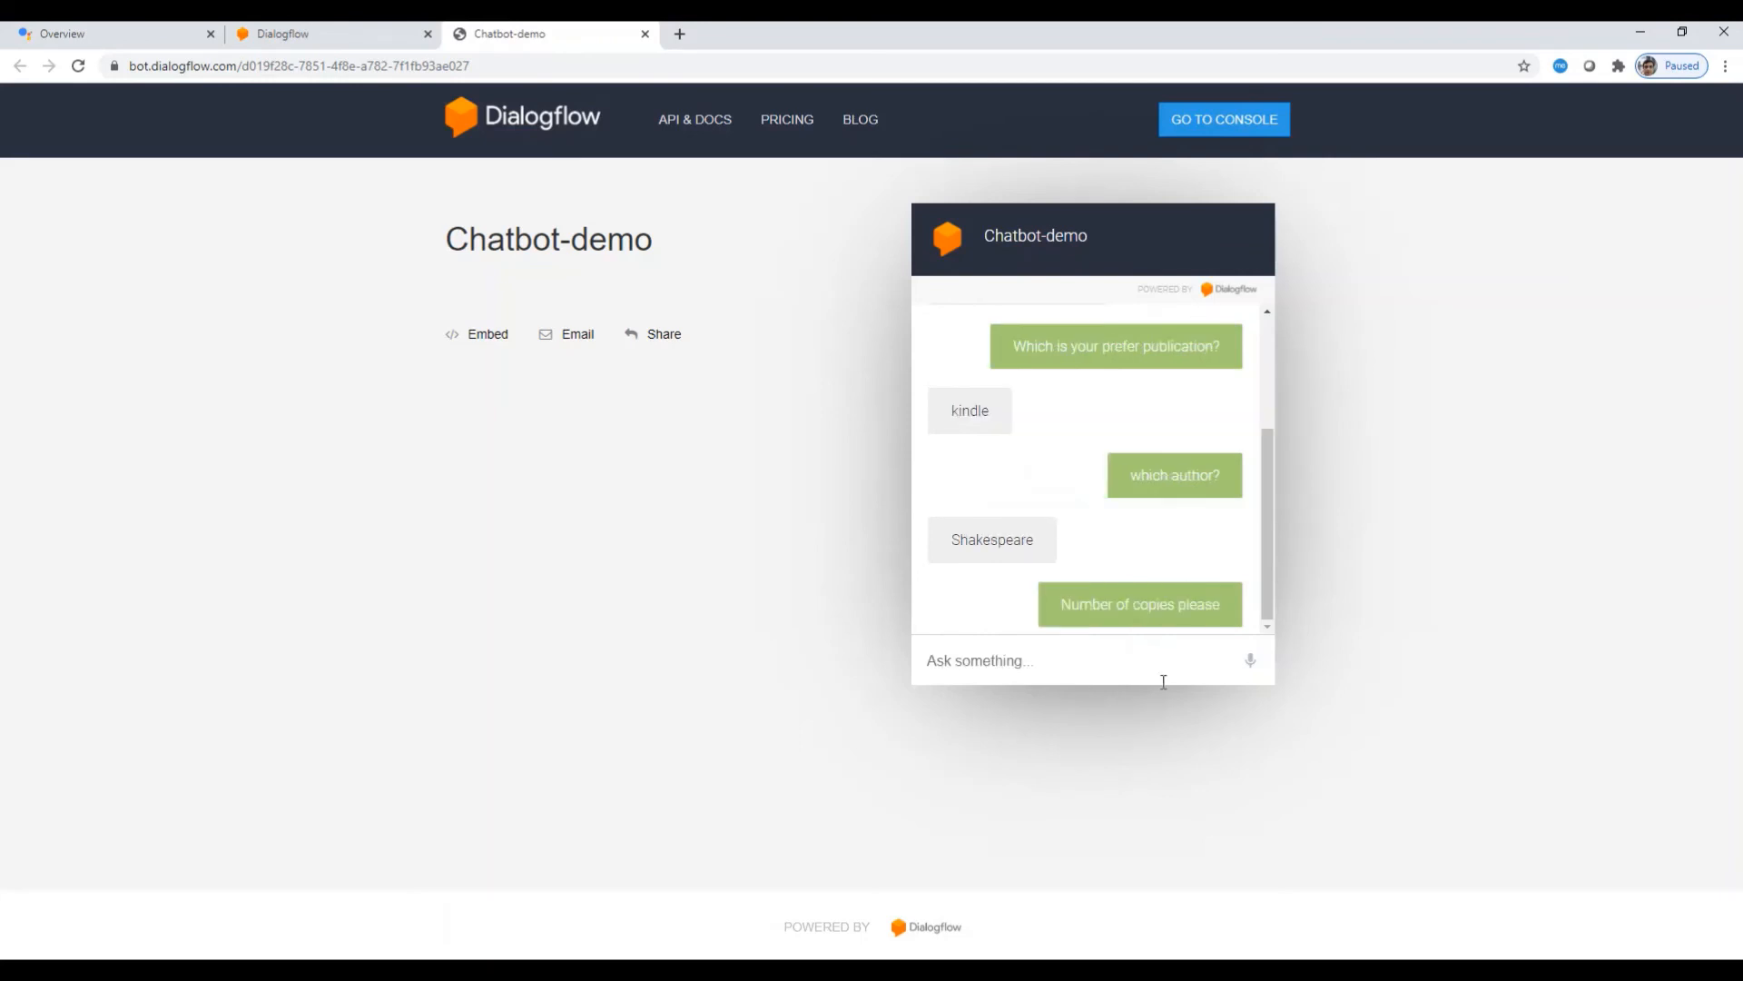
type("4")
key("Return")
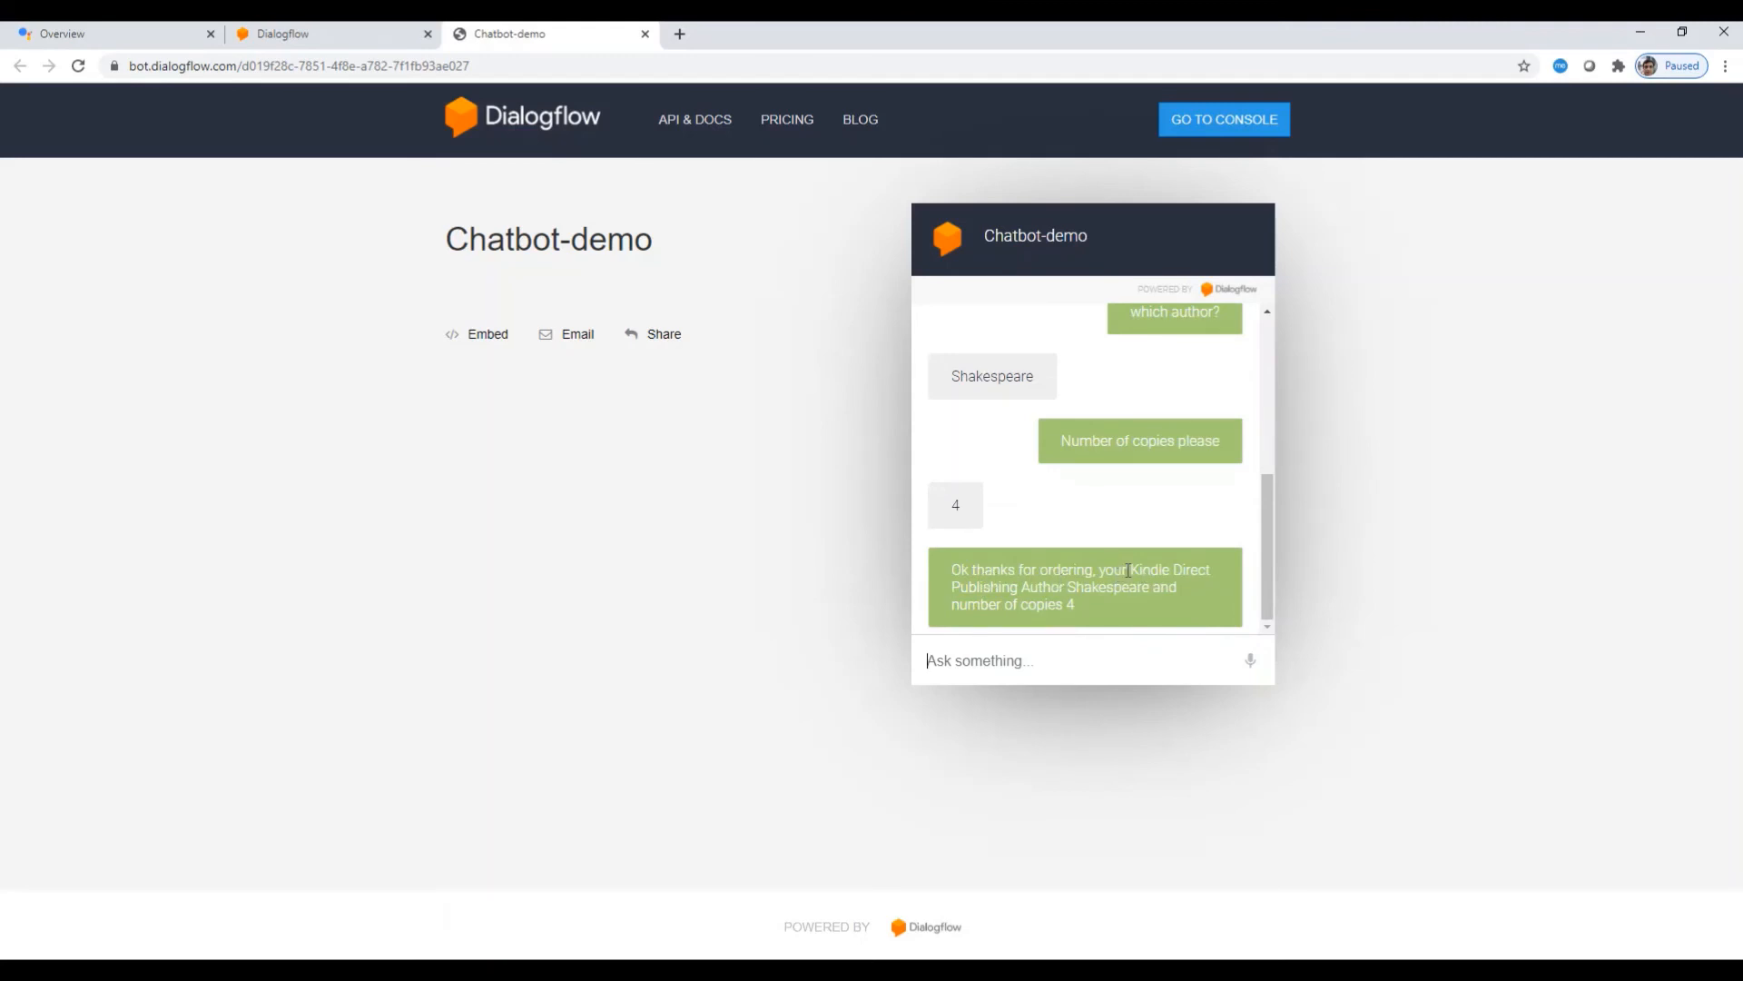
mouse_move(1135, 572)
left_mouse_down()
mouse_move(1216, 570)
mouse_move(1013, 595)
mouse_move(1151, 593)
left_mouse_up()
left_click_drag(981, 606, 1090, 617)
left_click(1103, 608)
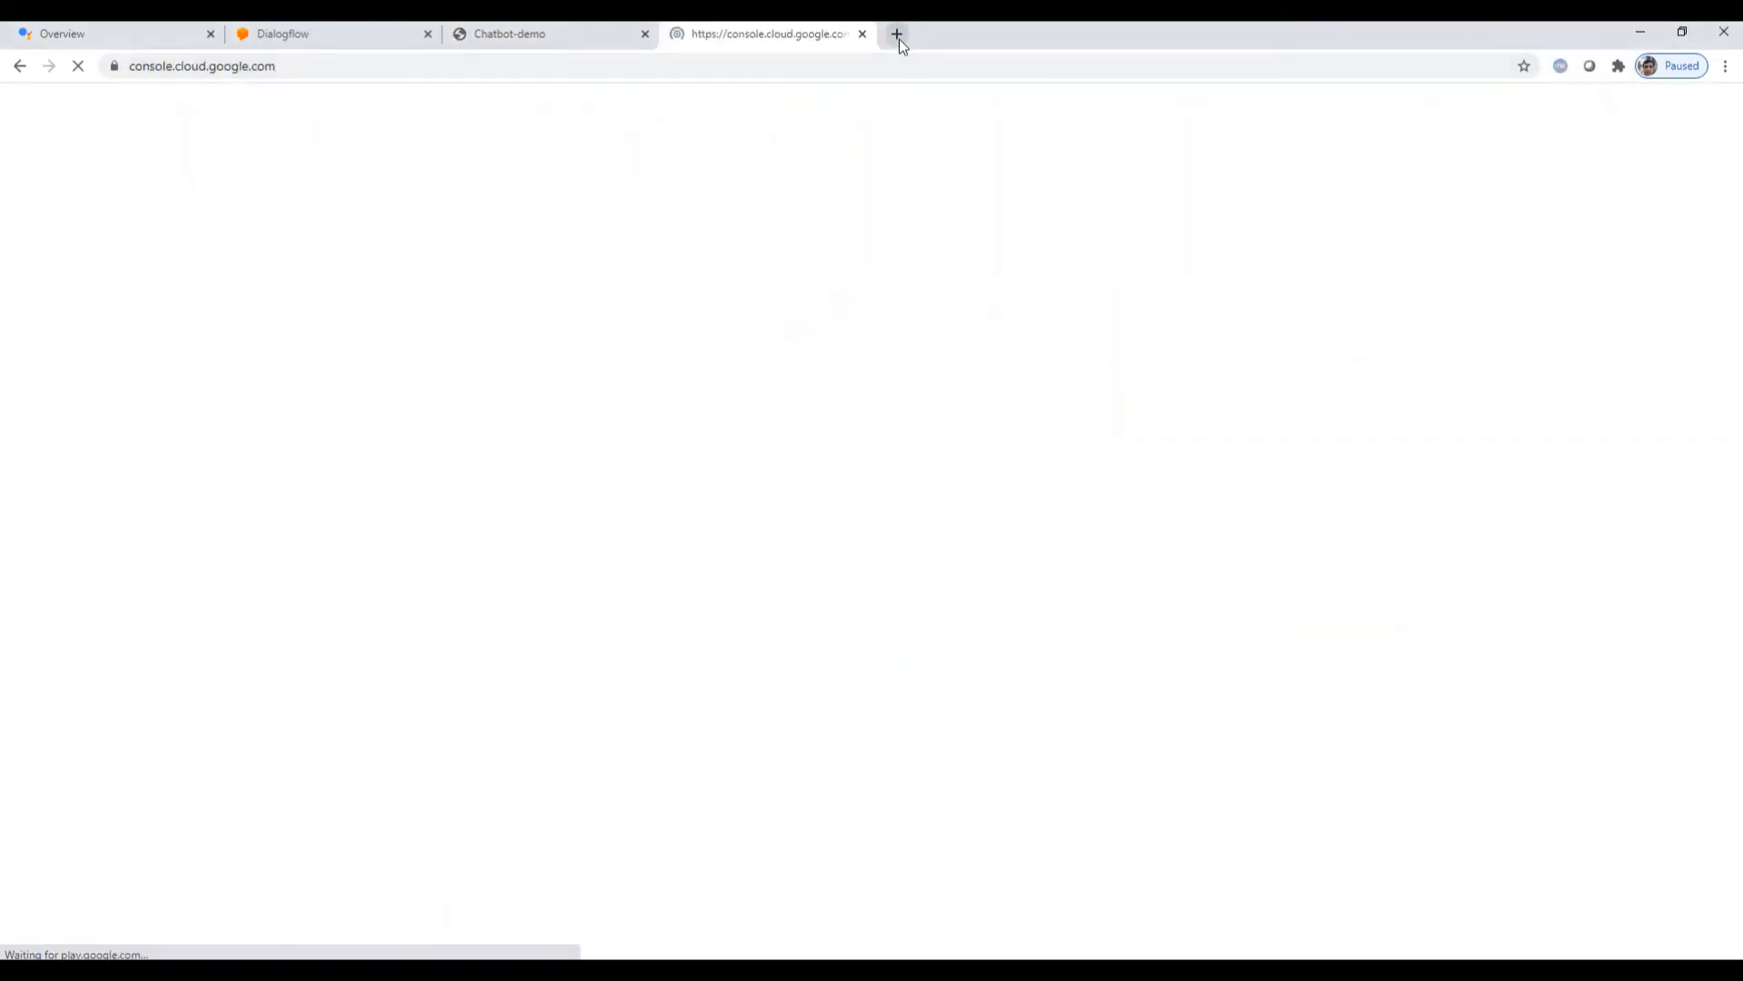
Step: Load the tellshortstory.com WordPress dashboard in a new tab and add a new page
left_click(897, 34)
type("tellshortstory.com")
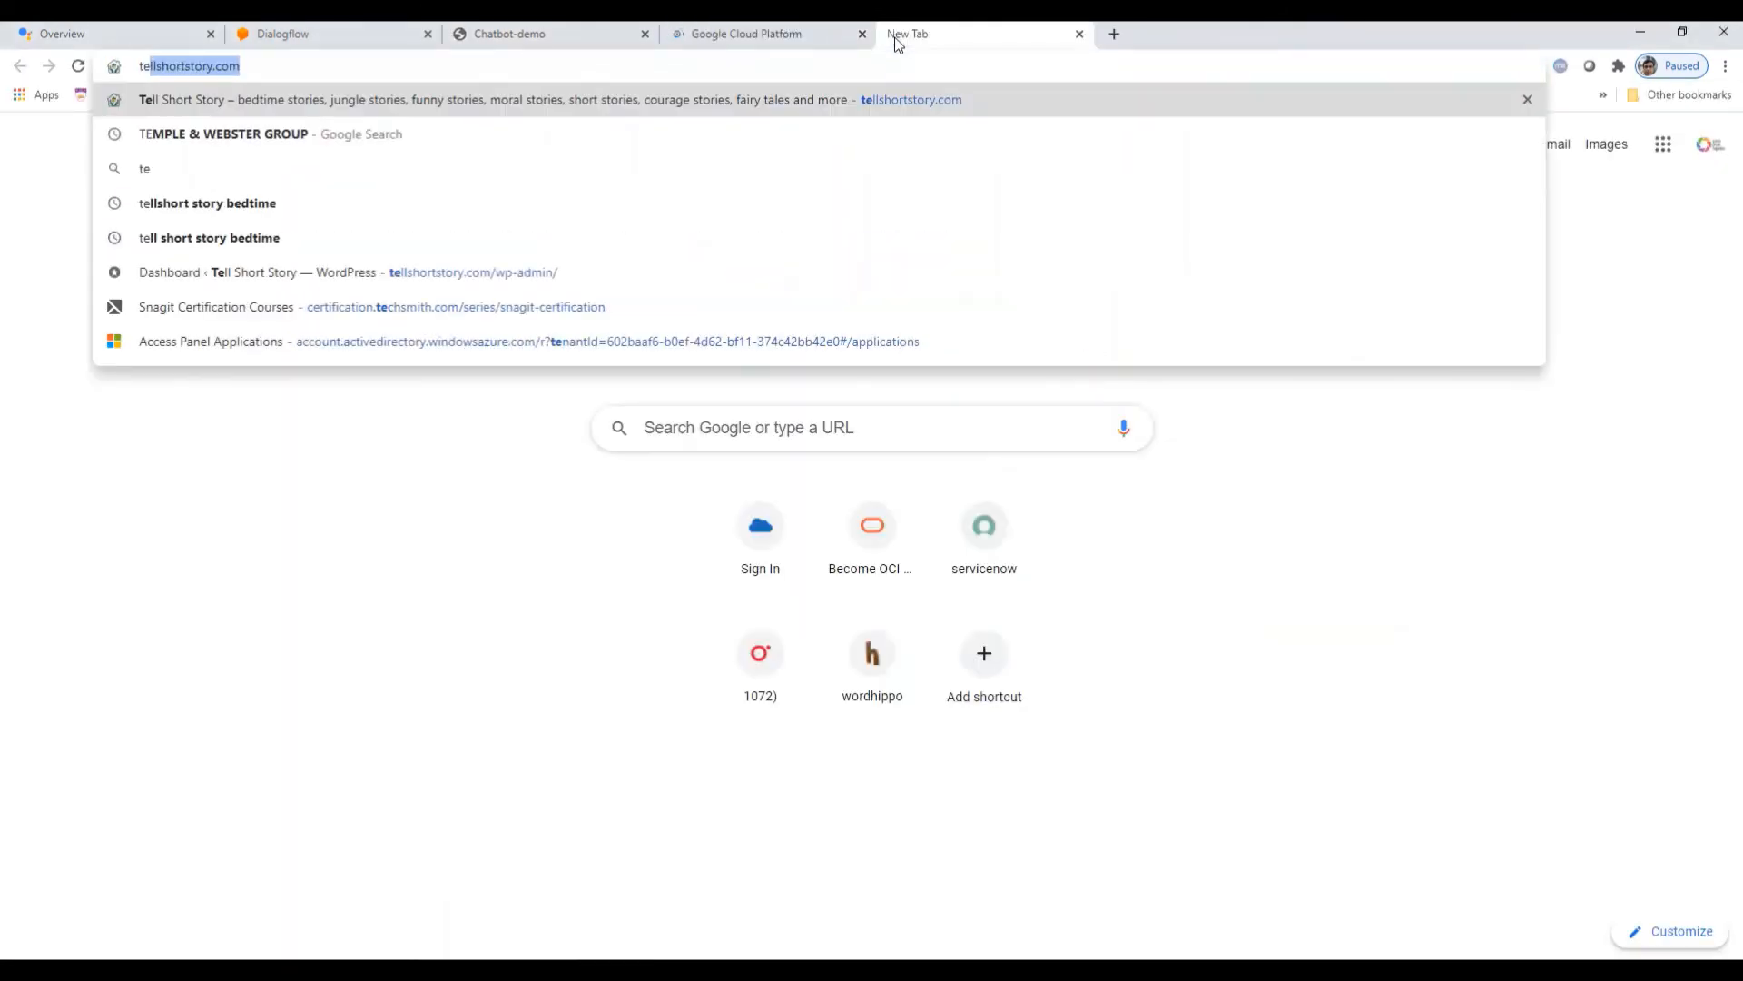
key("End")
key("Down")
key("Down")
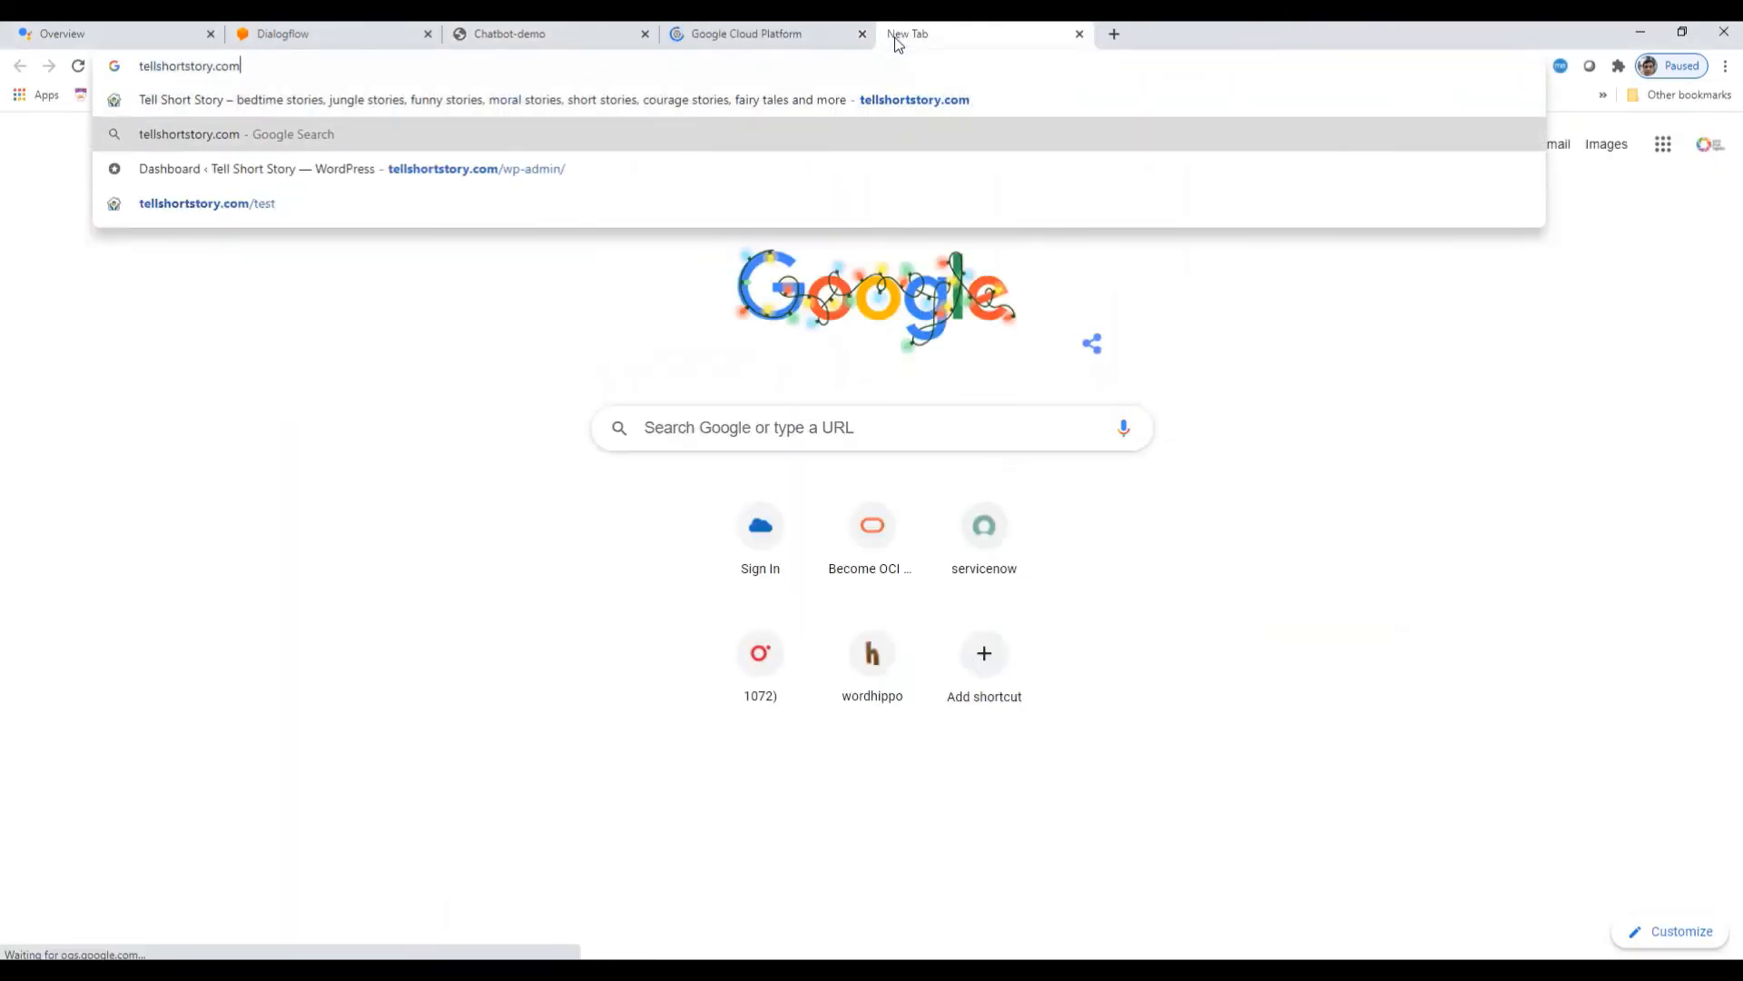
key("Return")
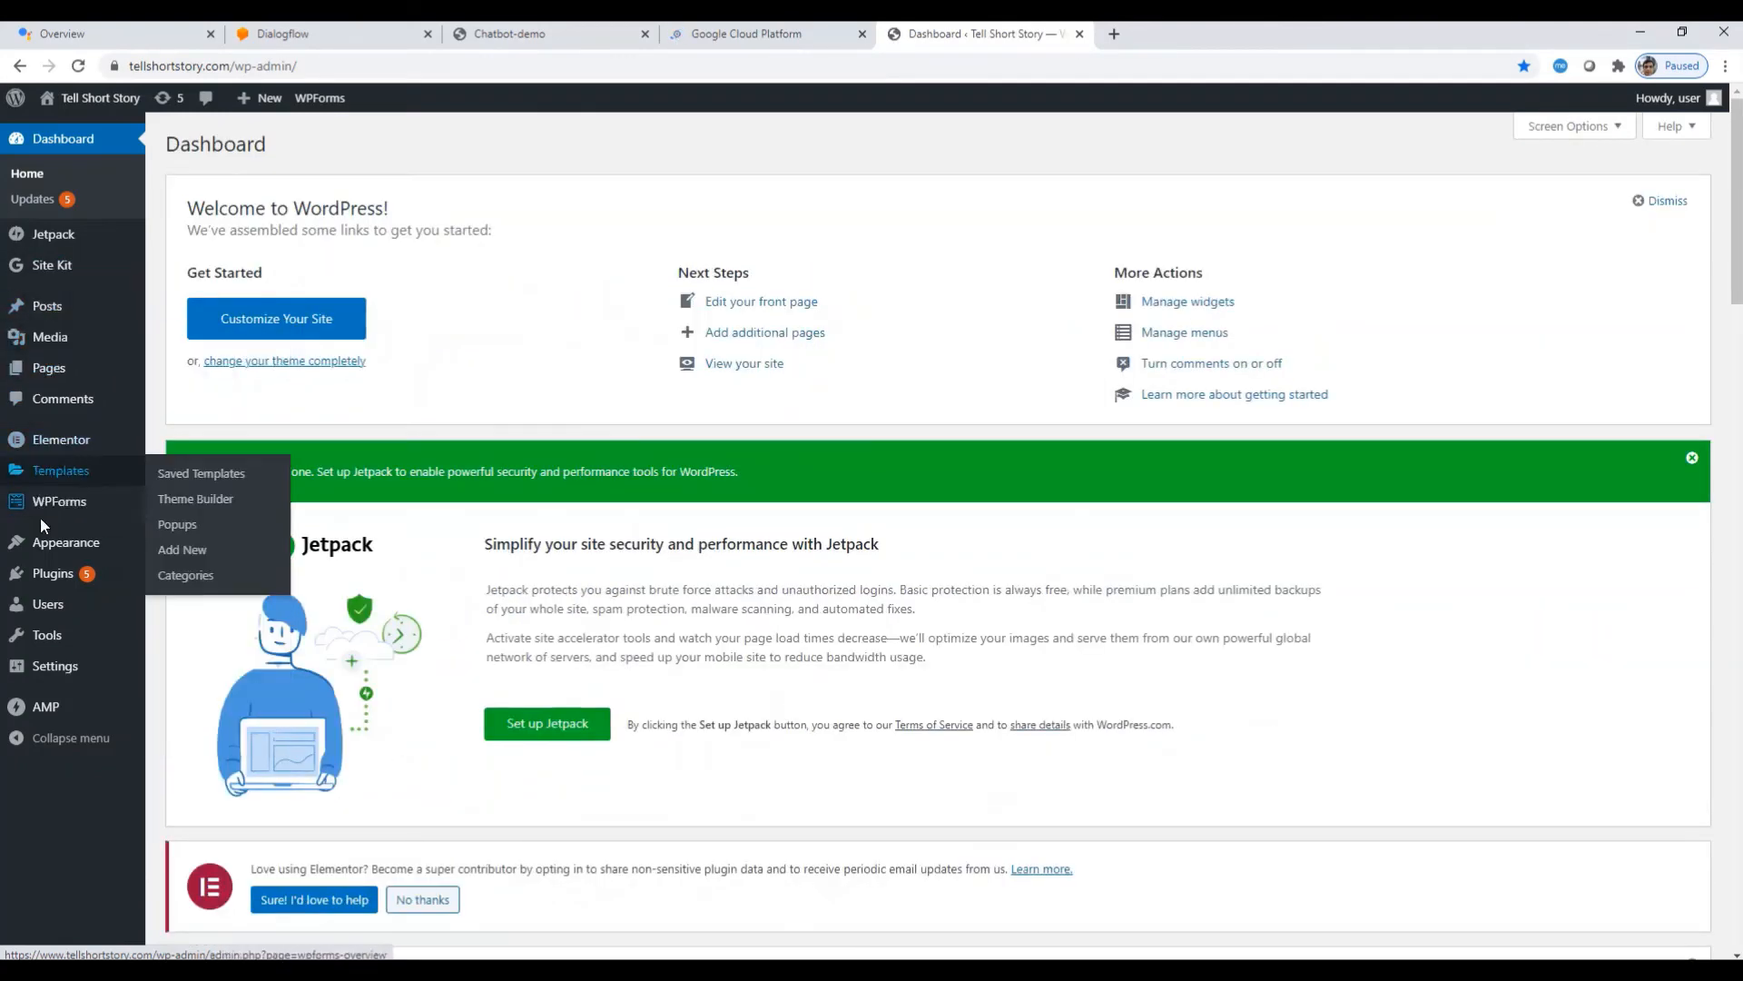
mouse_move(54, 374)
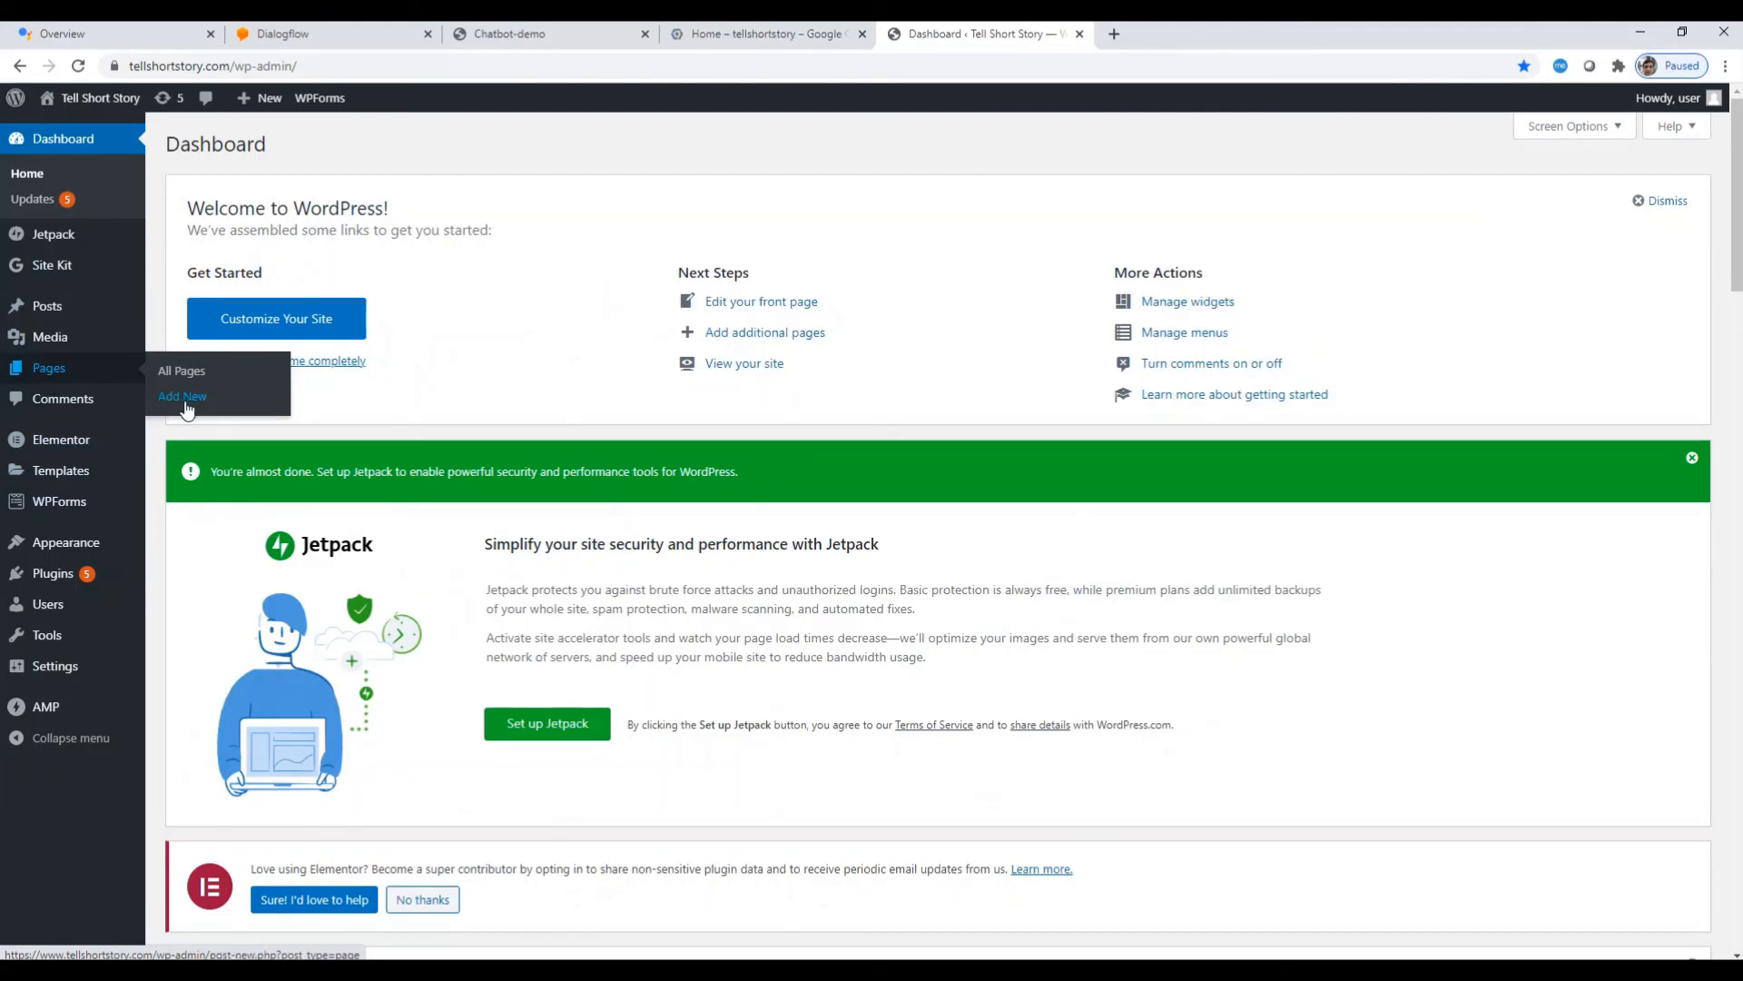
left_click(184, 400)
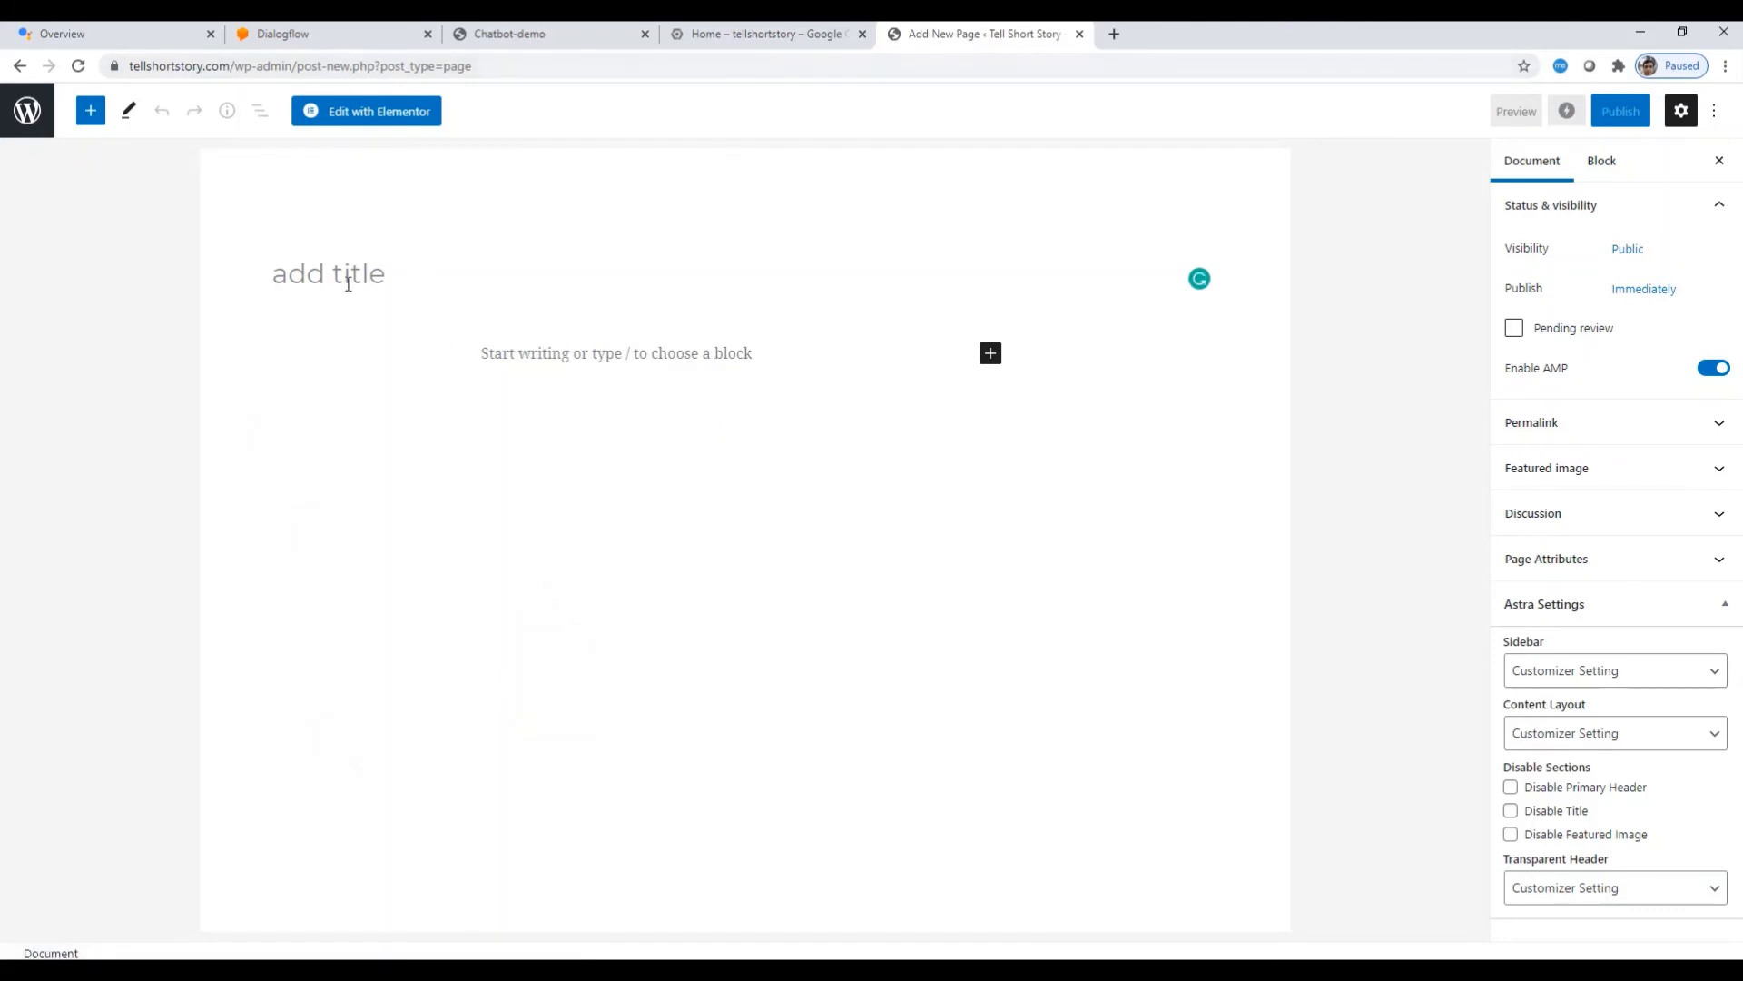
Step: Title the page 'chatbot' and launch it in Elementor
type("chats")
type("wood")
key("BackSpace")
key("BackSpace")
key("BackSpace")
key("BackSpace")
key("BackSpace")
key("BackSpace")
type("tbot")
key("Return")
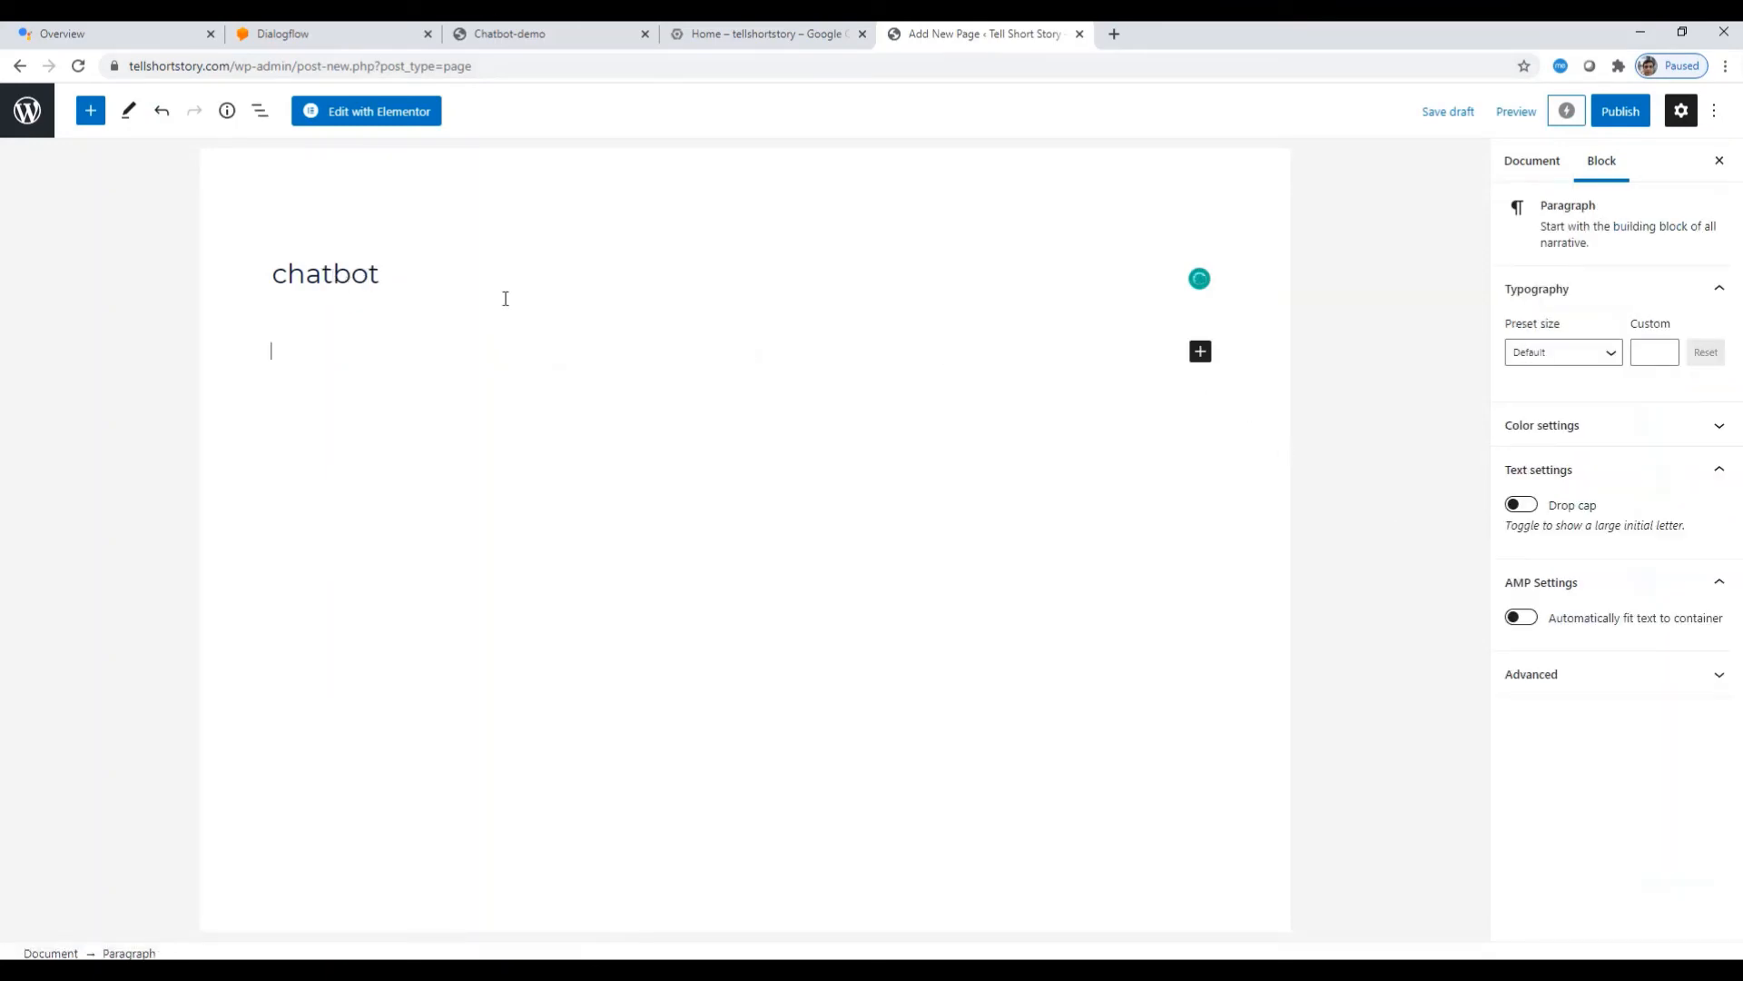
left_click(385, 118)
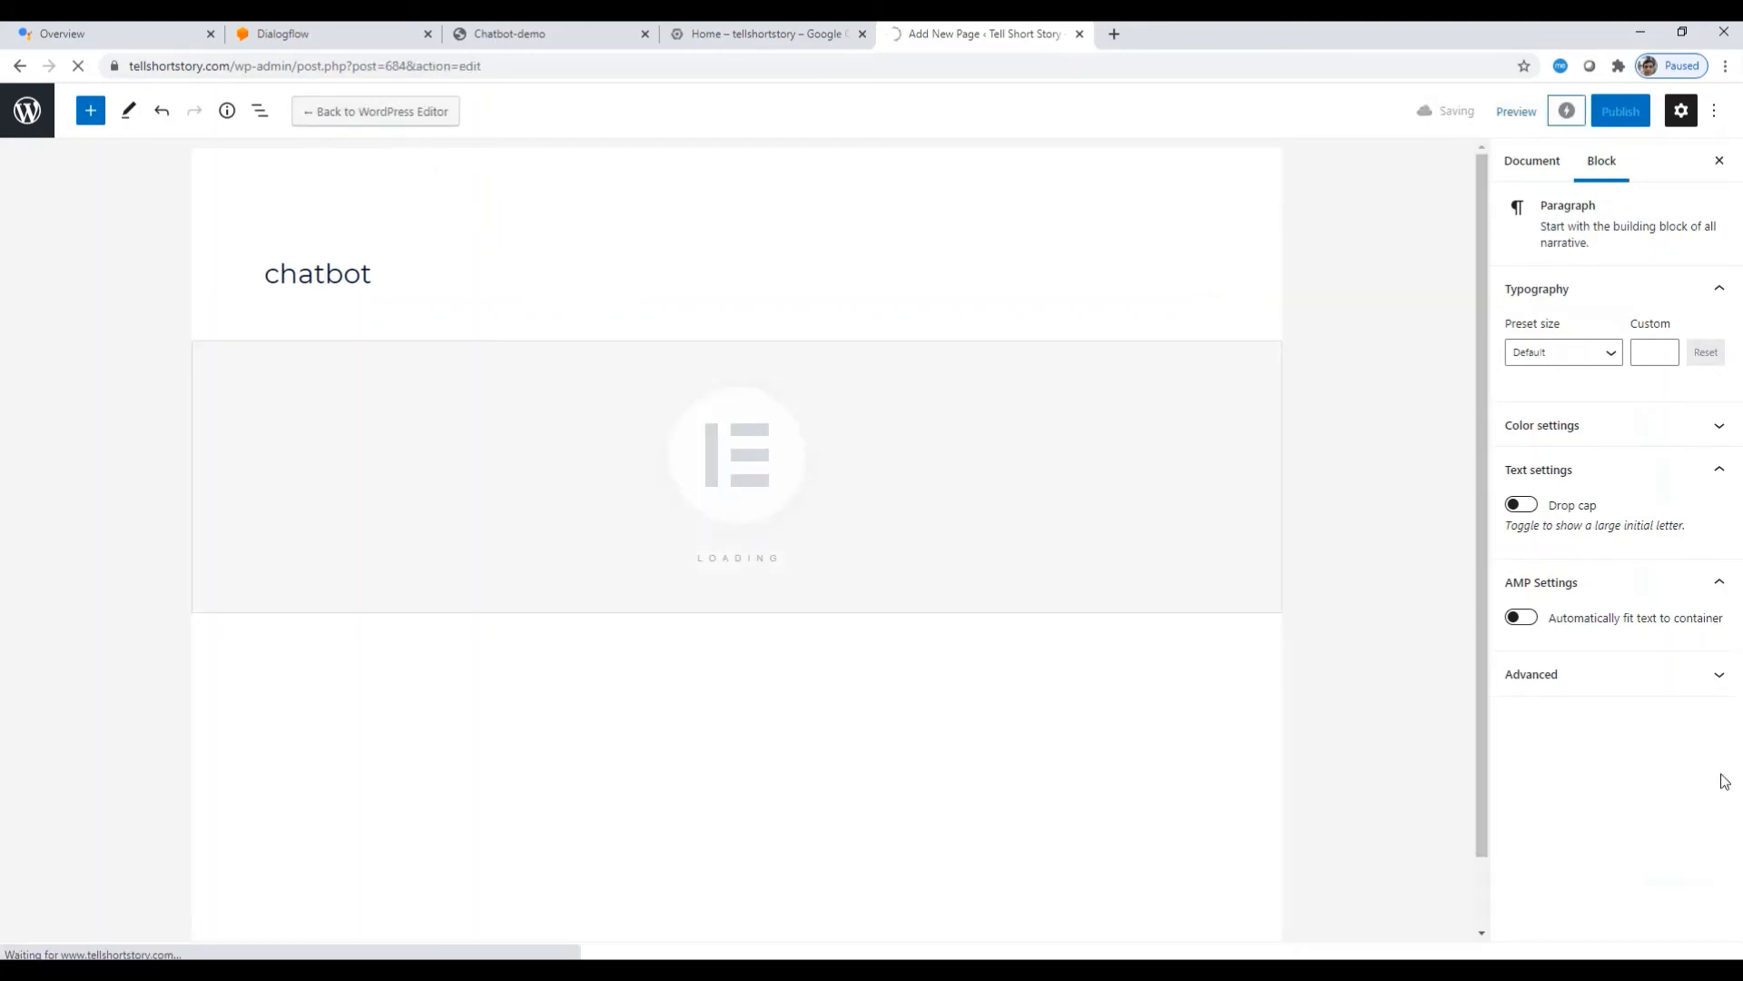
Step: Copy the Web Demo iframe code from the Dialogflow tab and return to Elementor
left_click(370, 39)
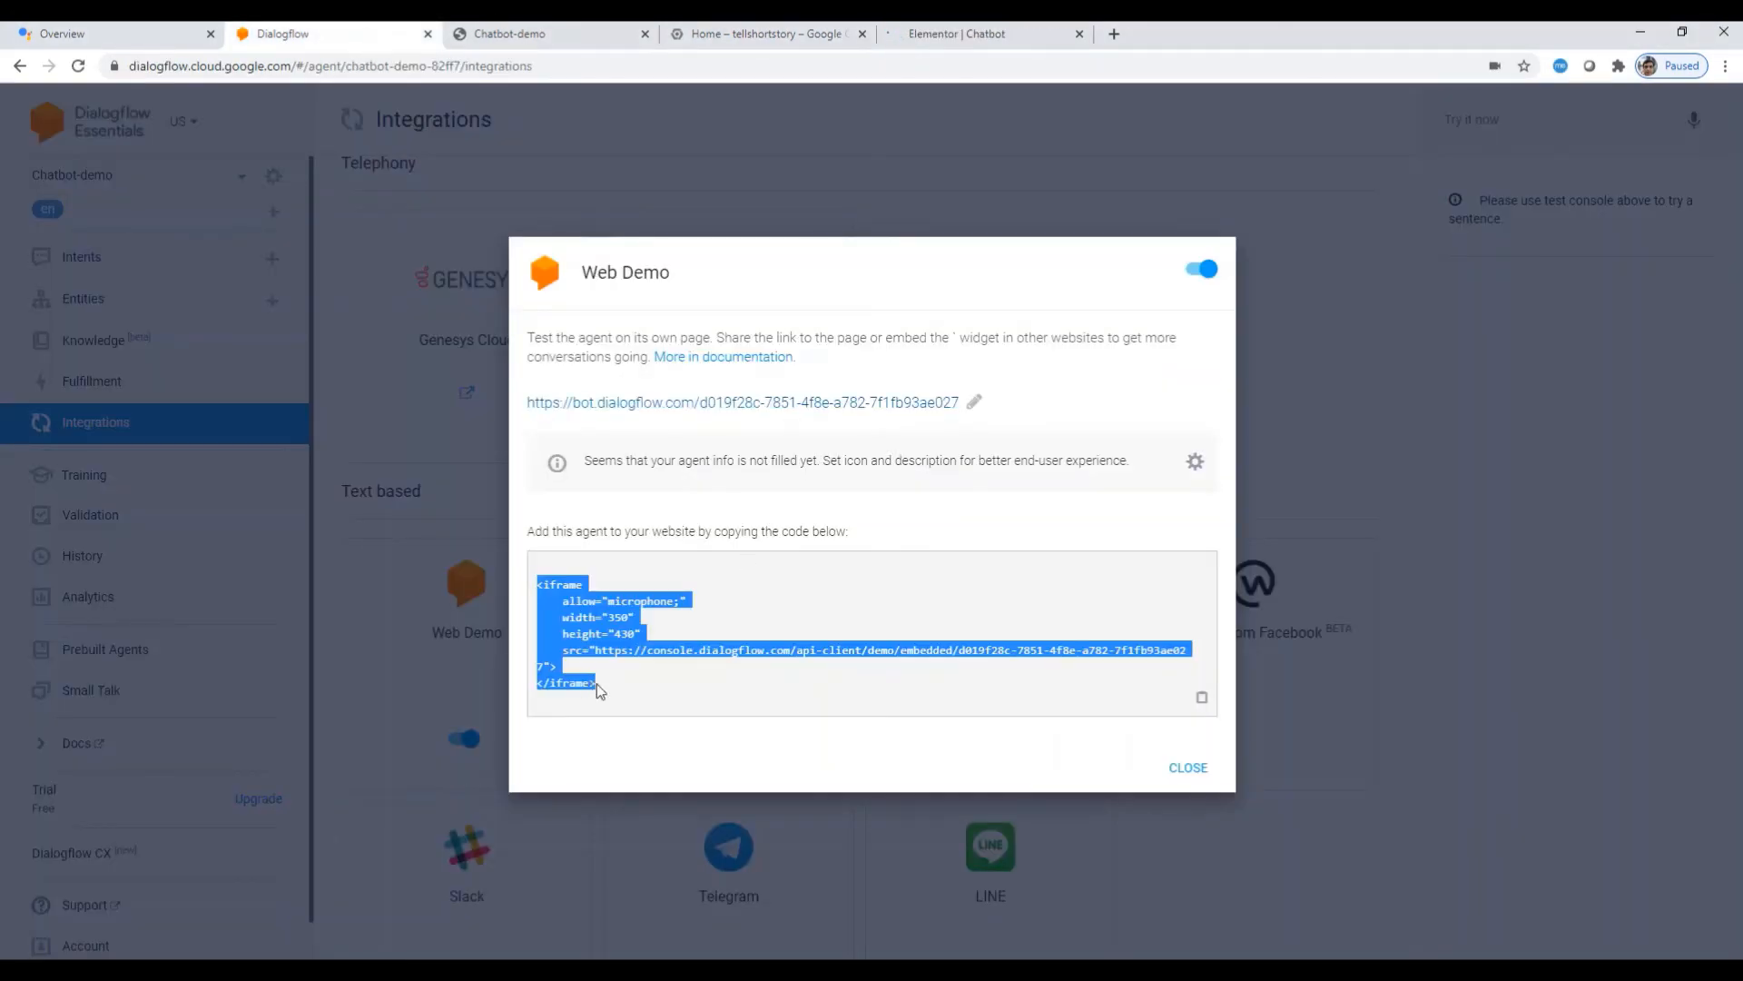
left_click_drag(622, 687, 476, 567)
key("ctrl+c")
left_click(1004, 36)
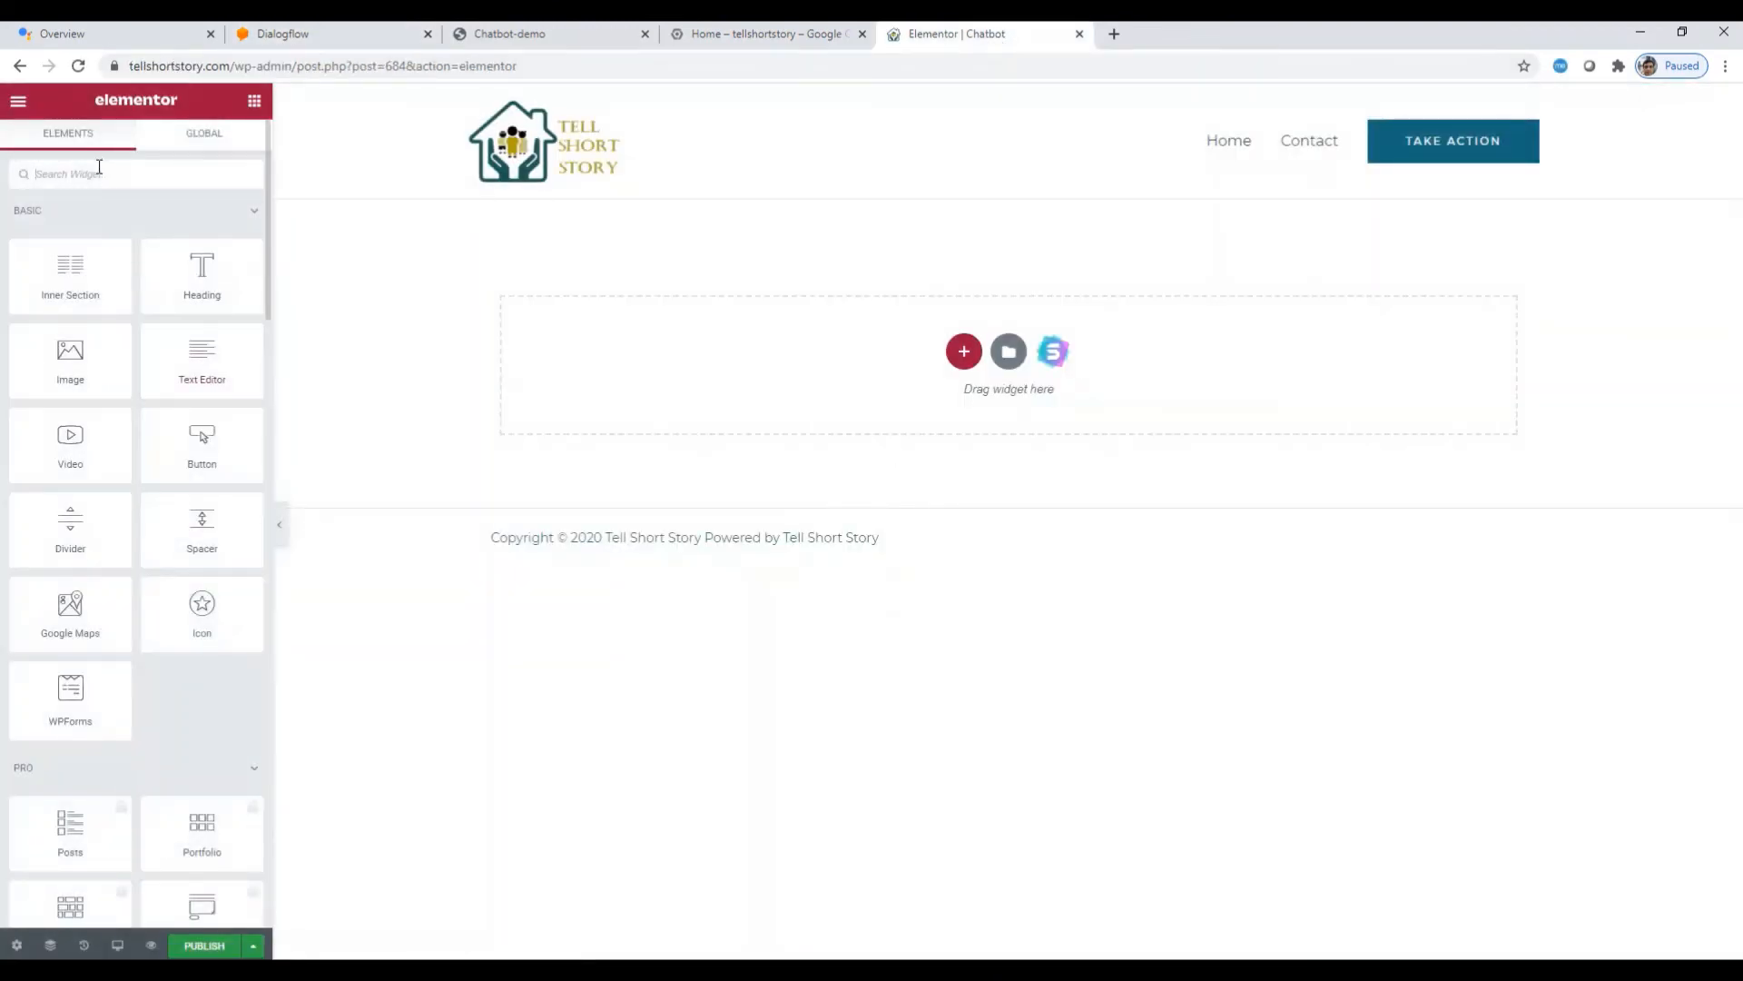
Step: Drop an HTML widget onto the page, paste the Dialogflow iframe code, and publish
left_click(99, 166)
type("html")
left_click_drag(72, 238, 890, 346)
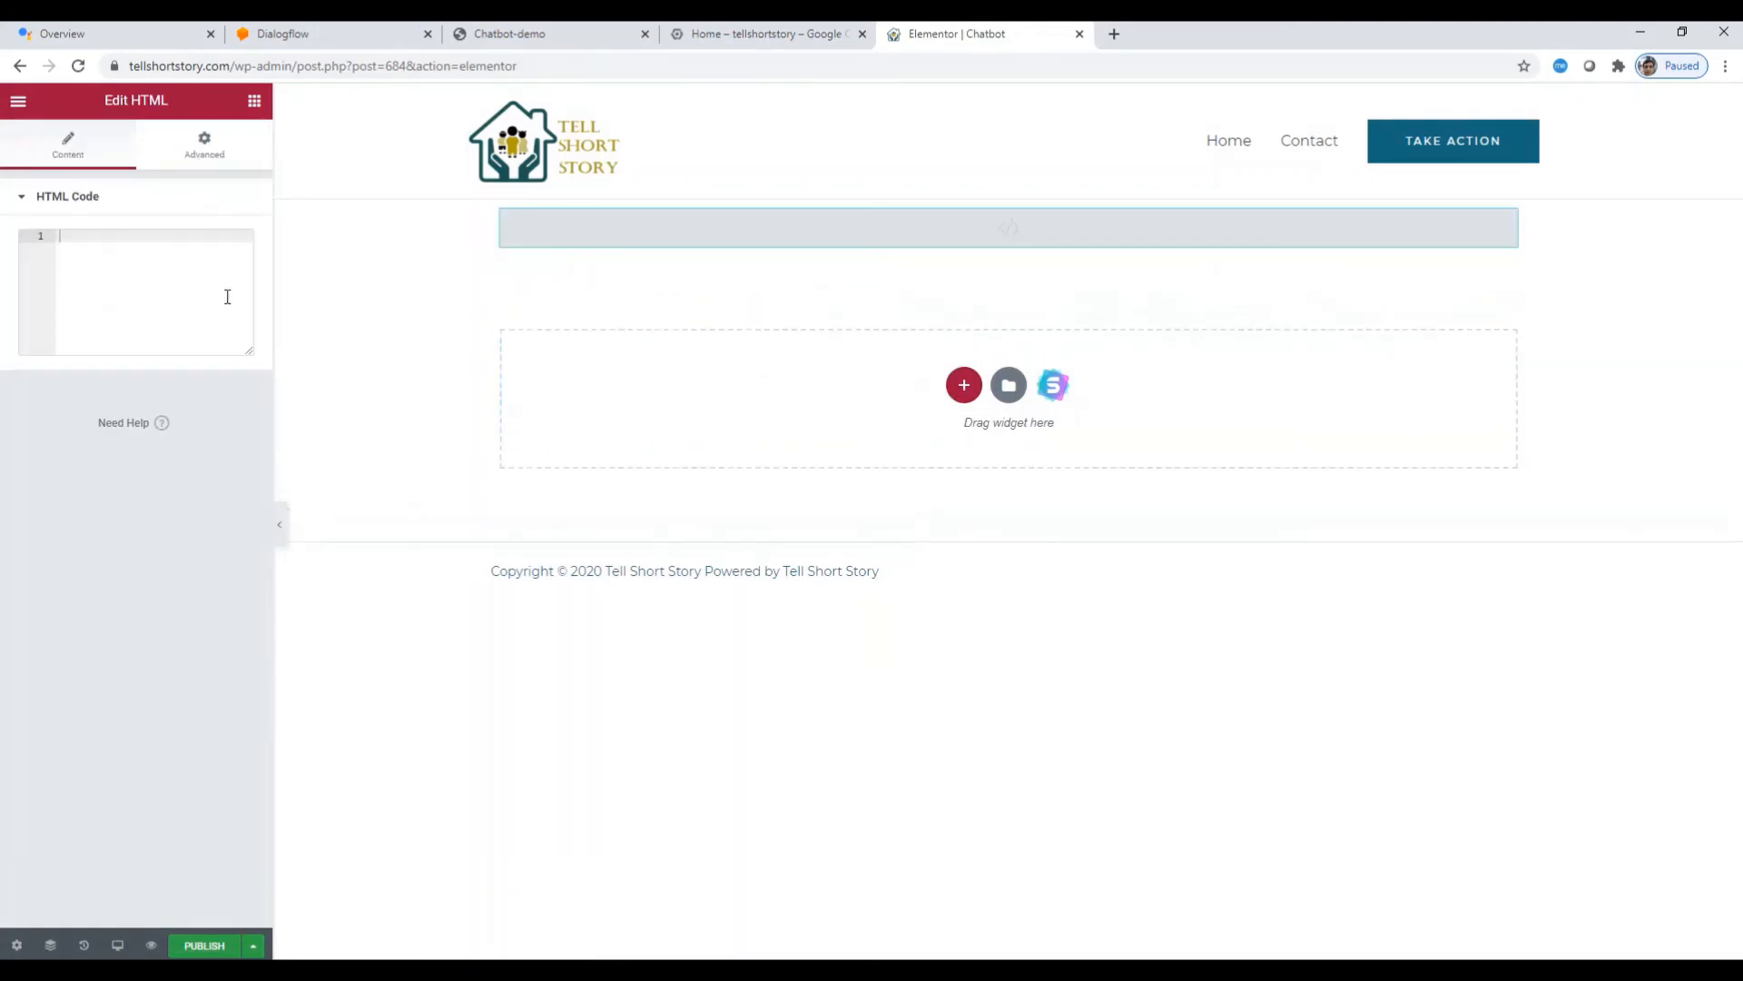
key("ctrl+v")
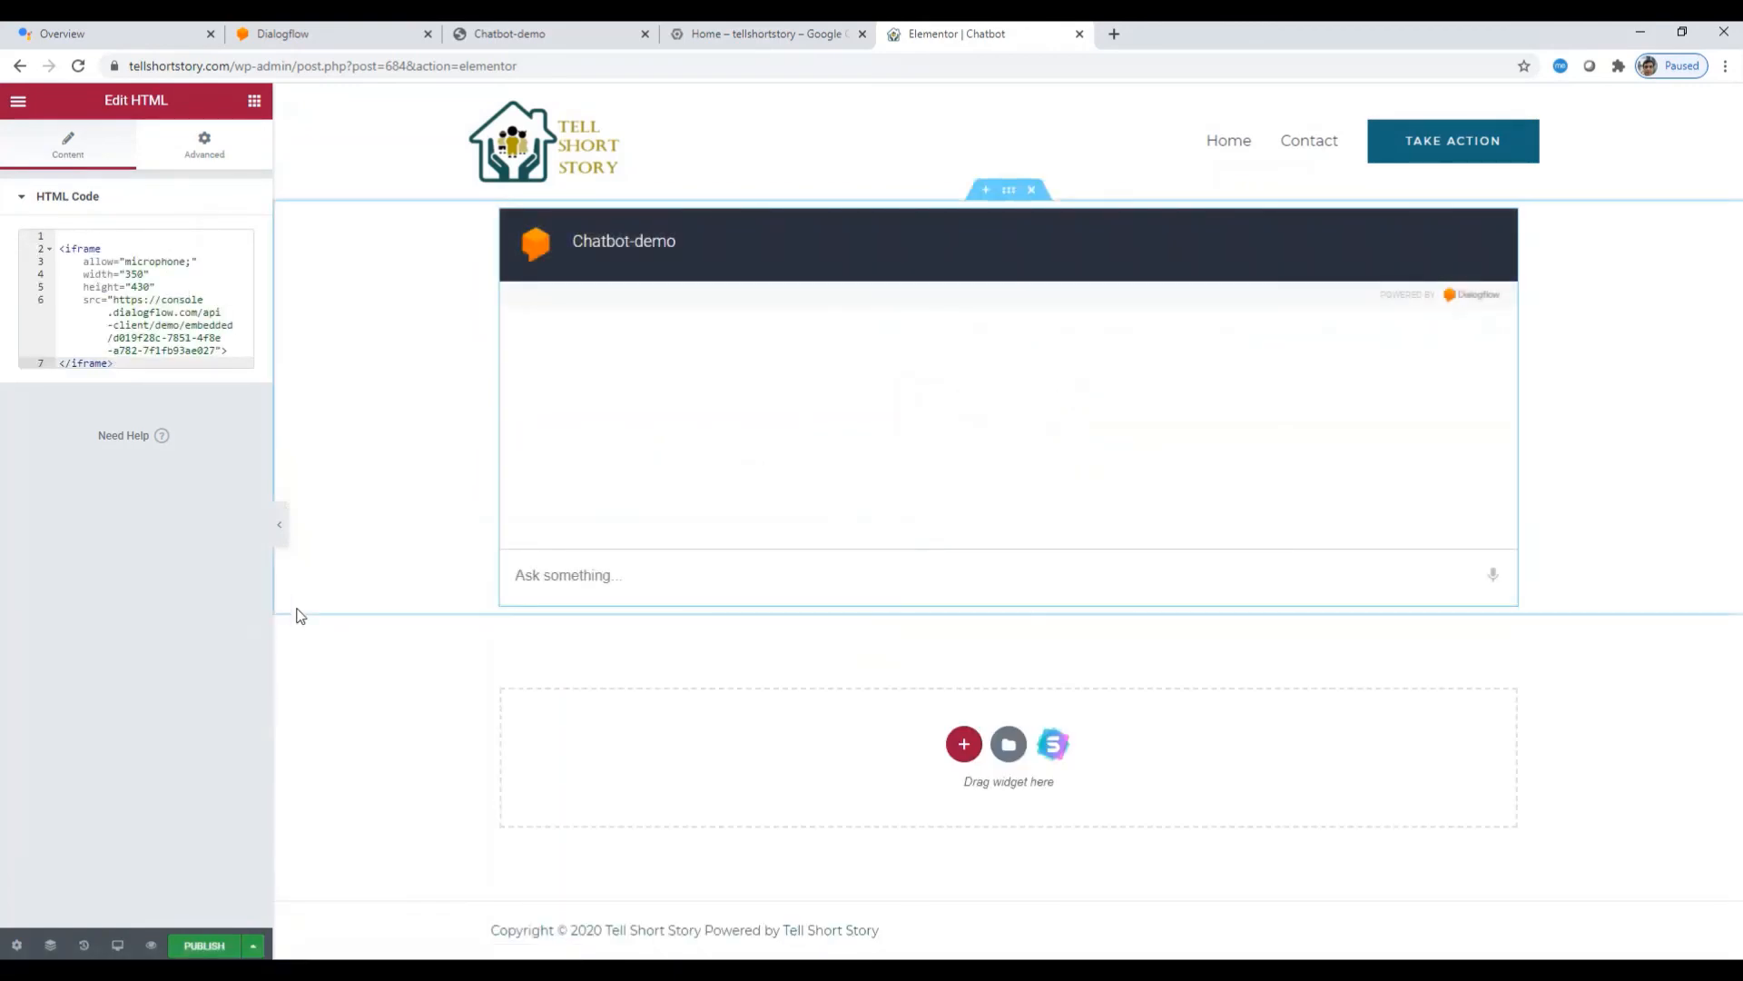
left_click(205, 947)
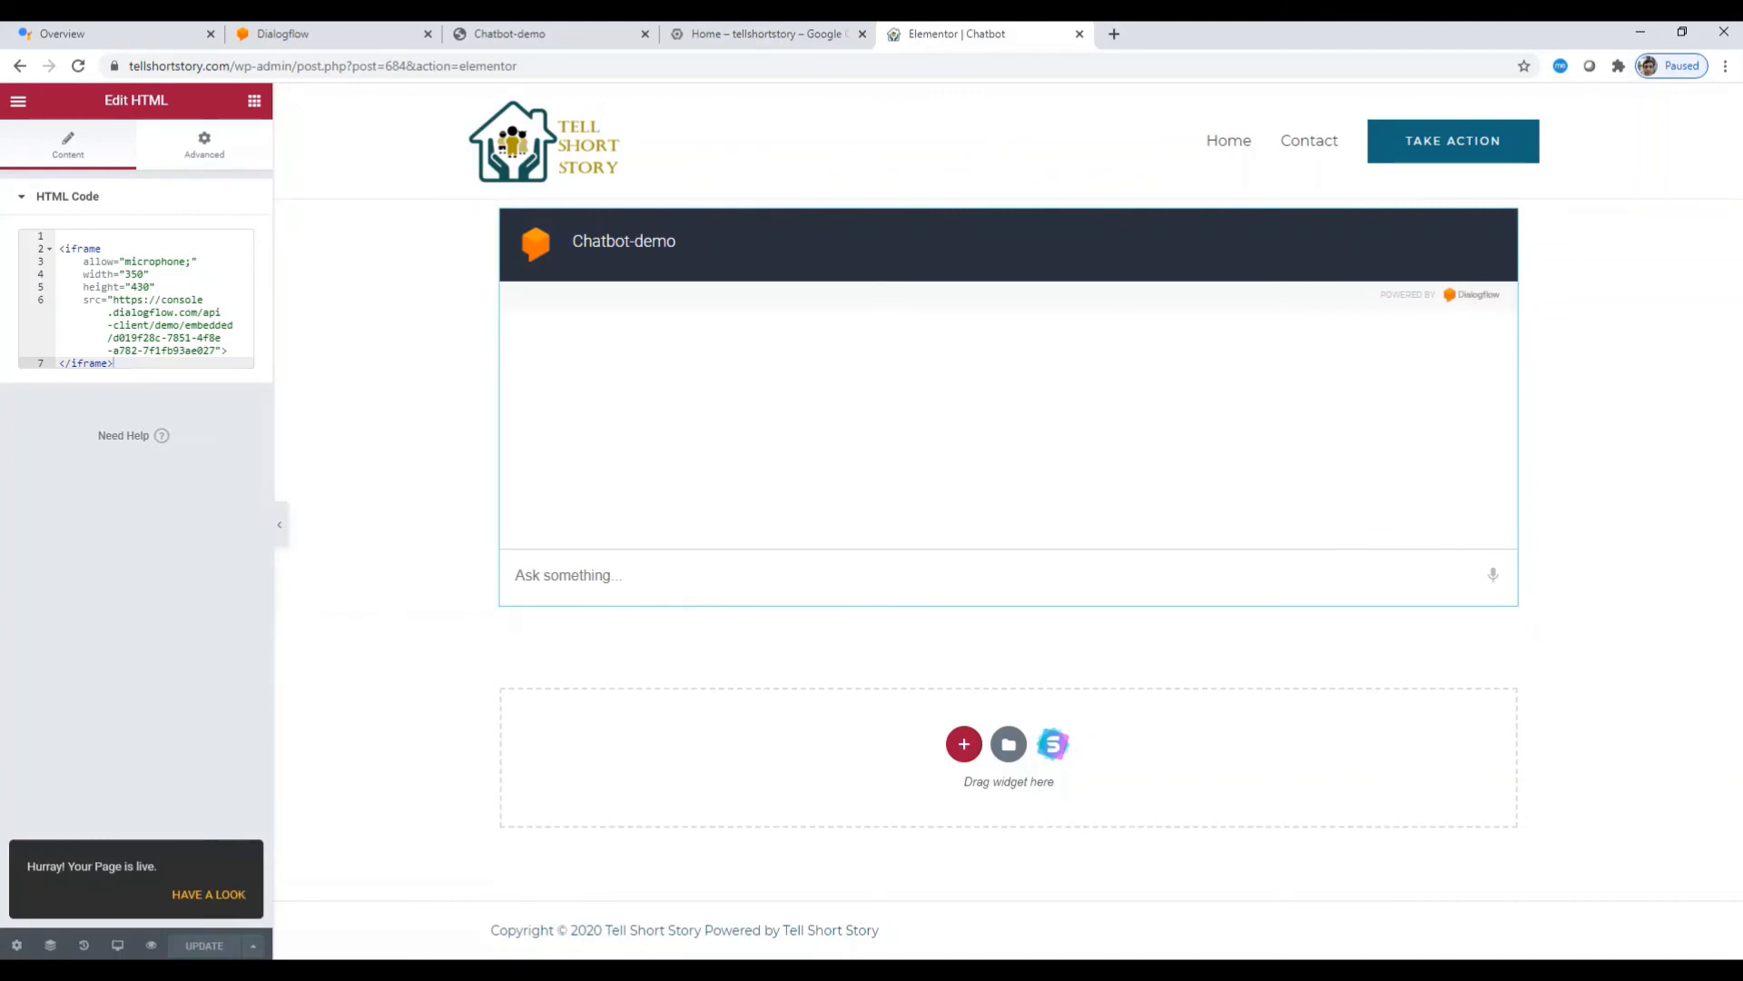
Step: Preview the page and reload it at the plain chatbot URL without the preview query
left_click(150, 946)
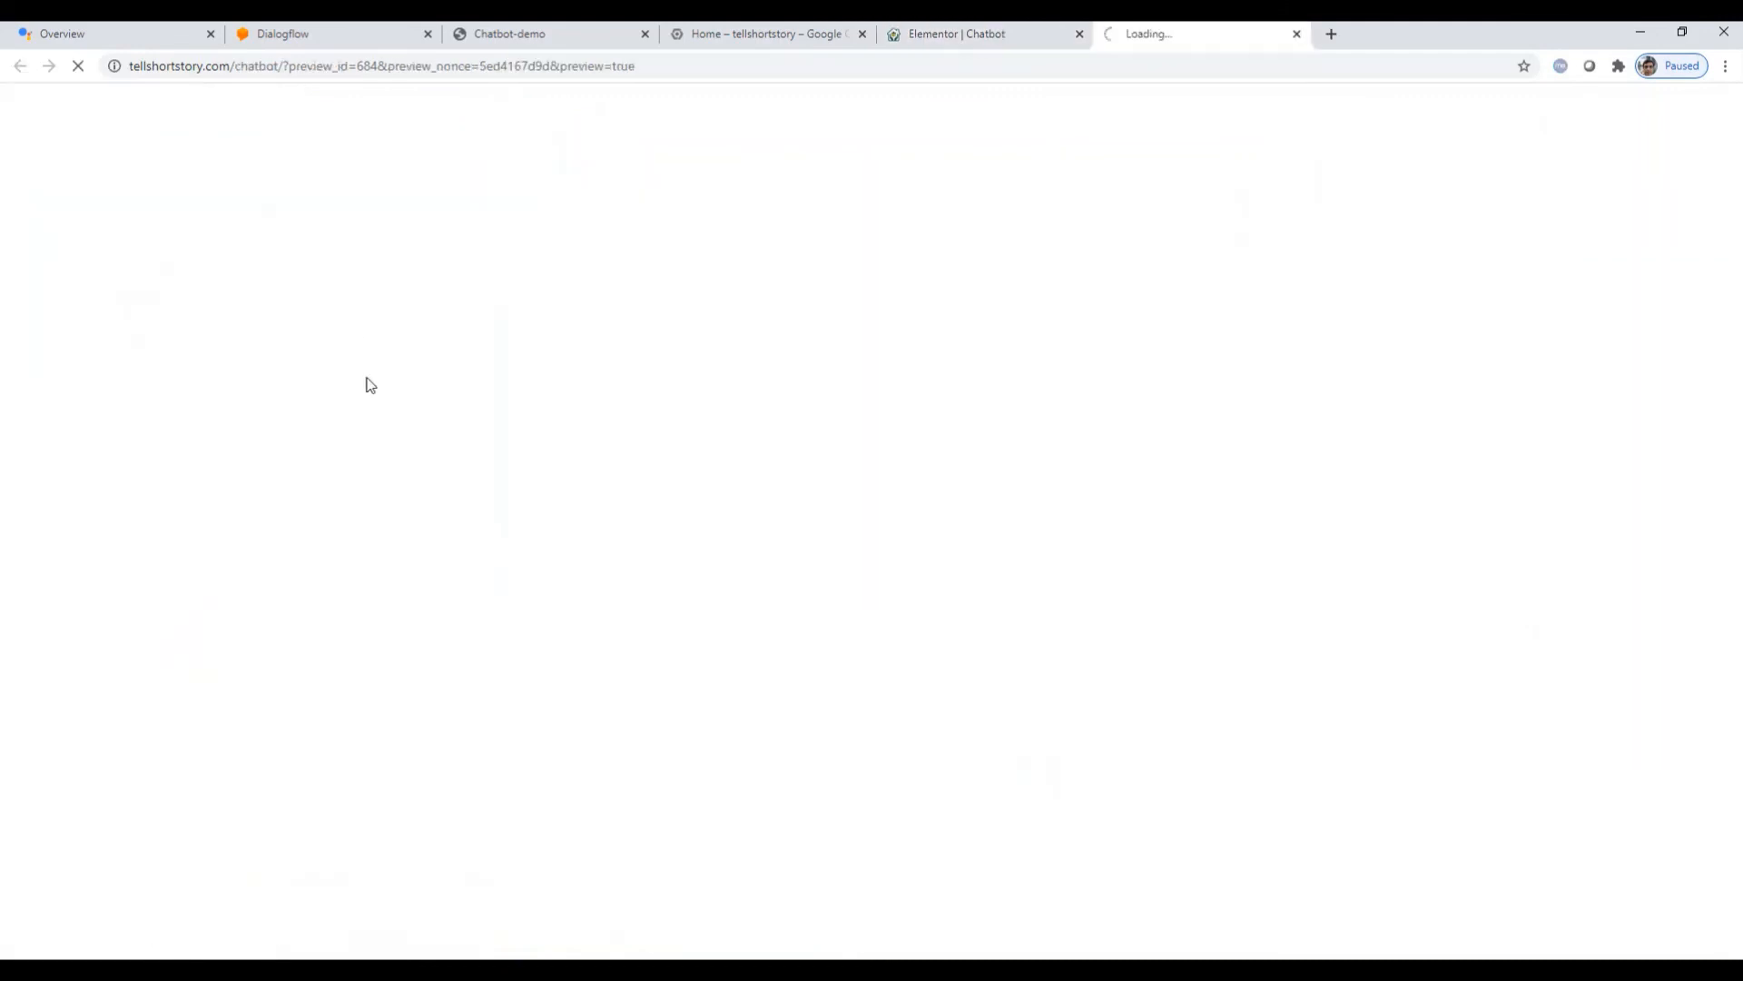
left_click_drag(282, 65, 985, 70)
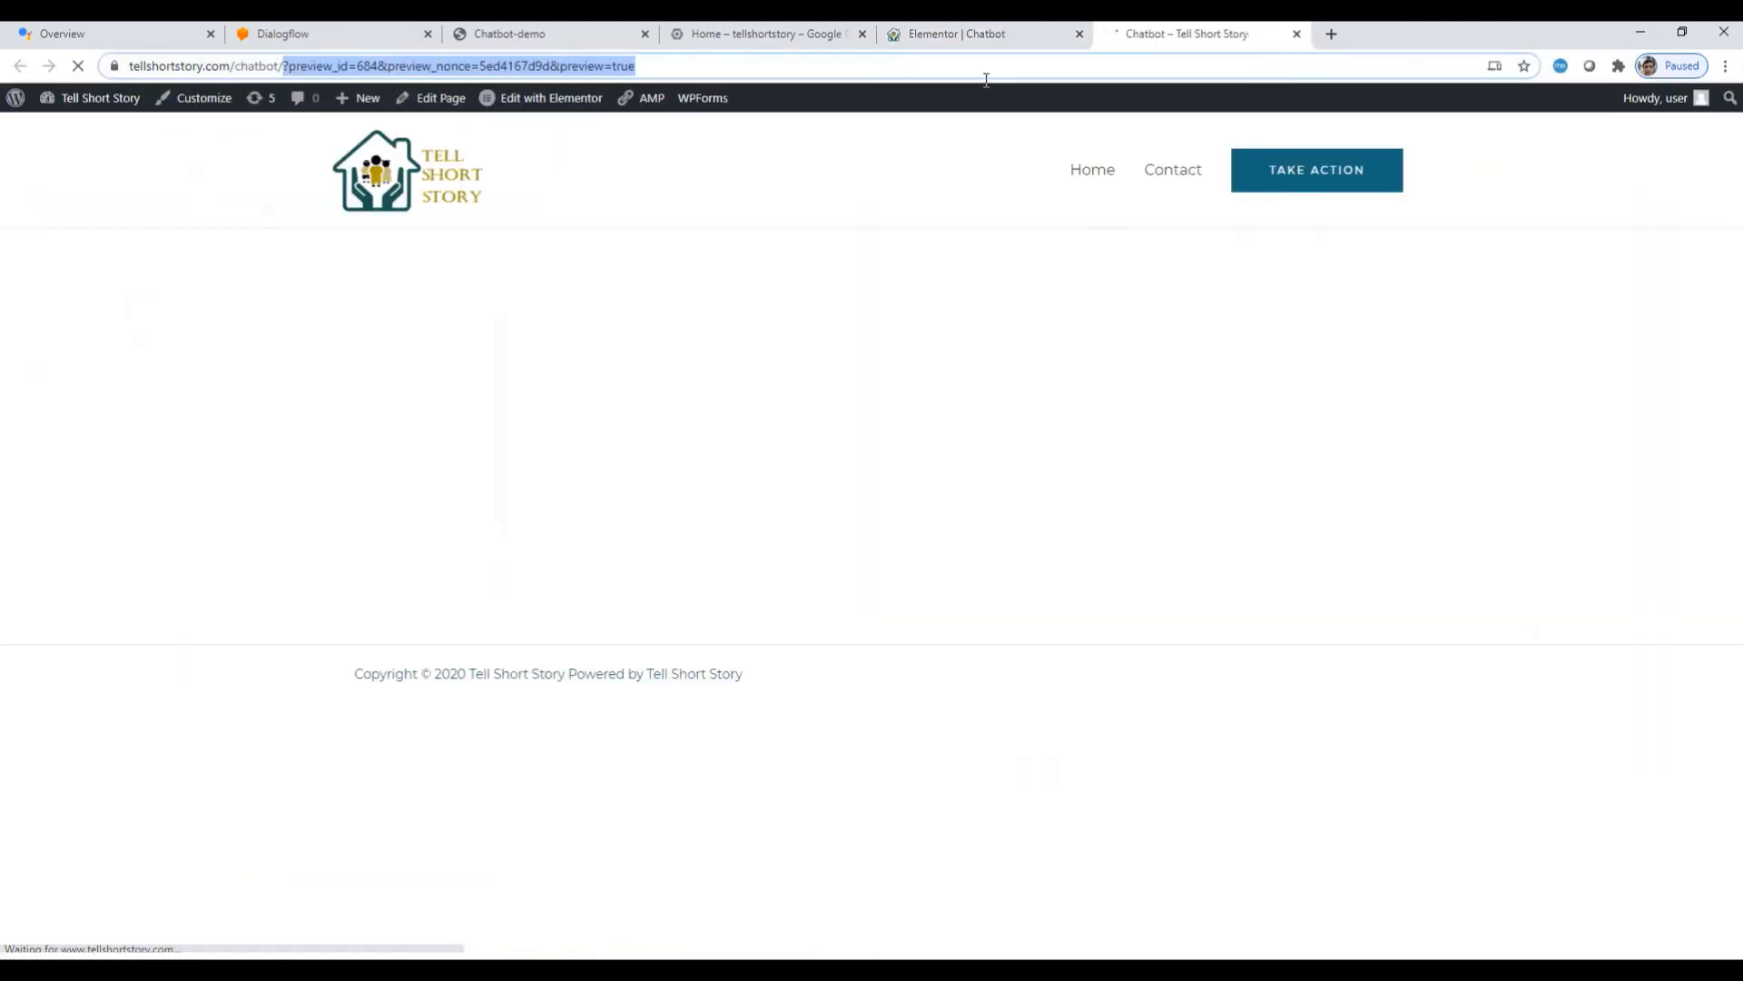
key("BackSpace")
key("Return")
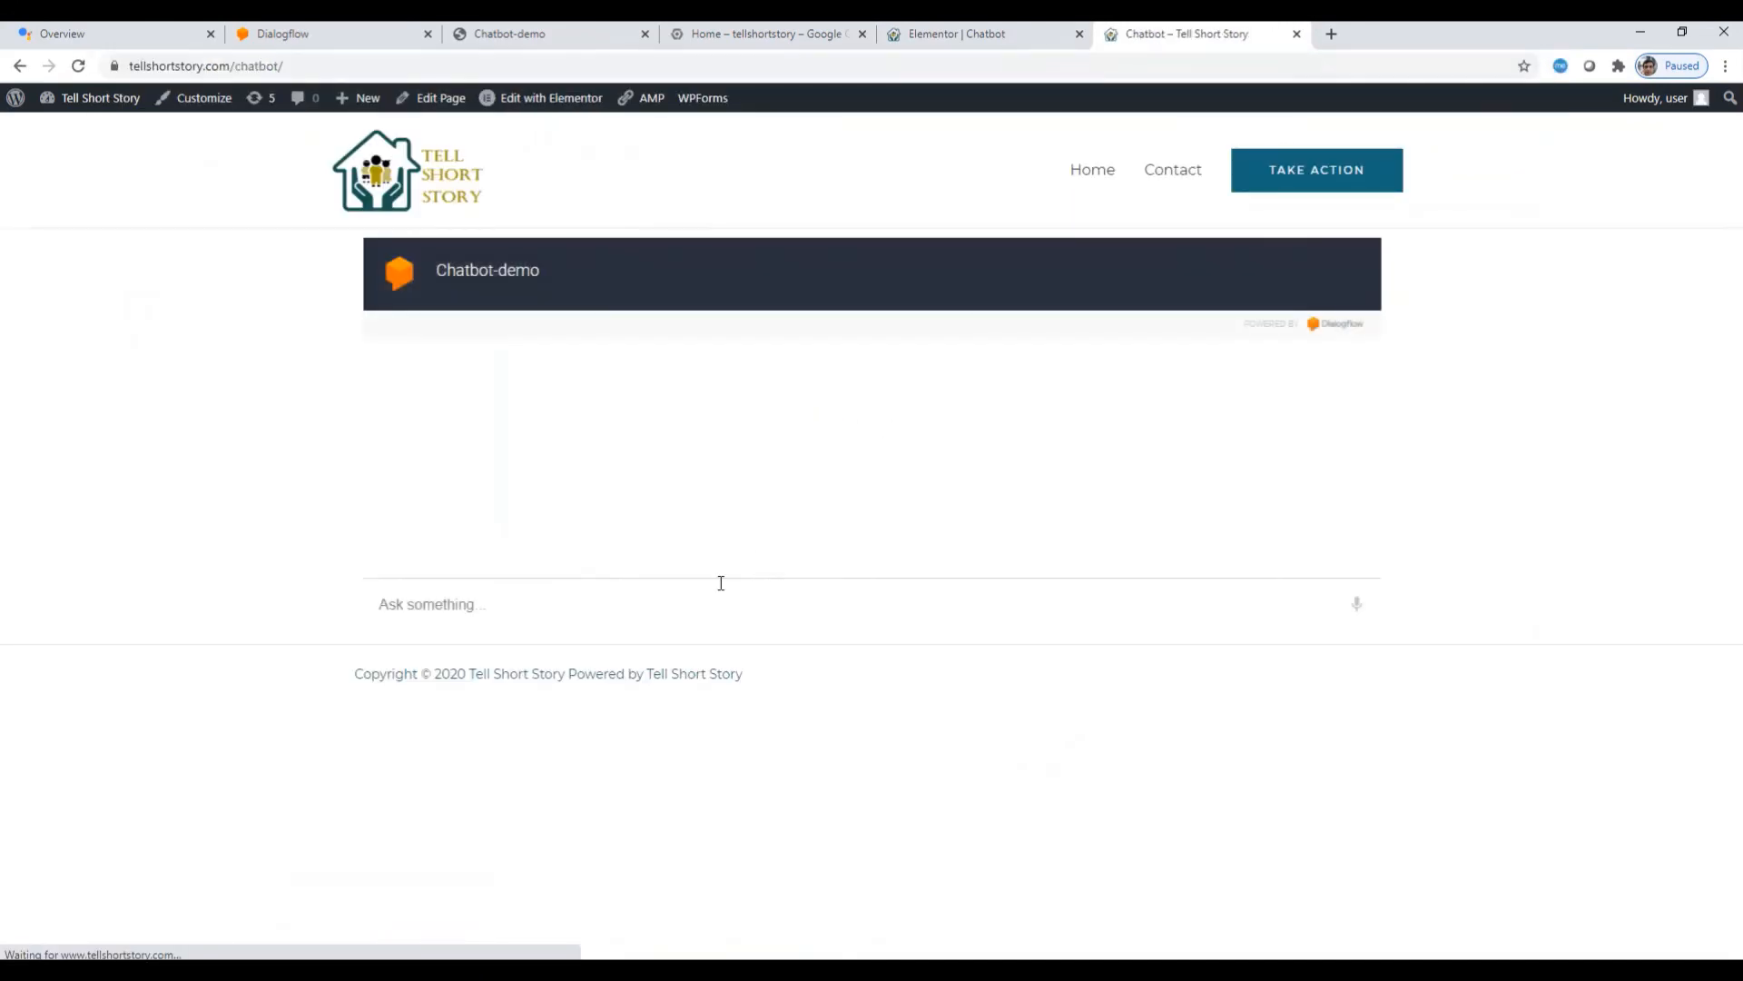
Step: Send 'hi', the book-ordering request, and Apple as the publication to the embedded bot
type("hi")
key("Return")
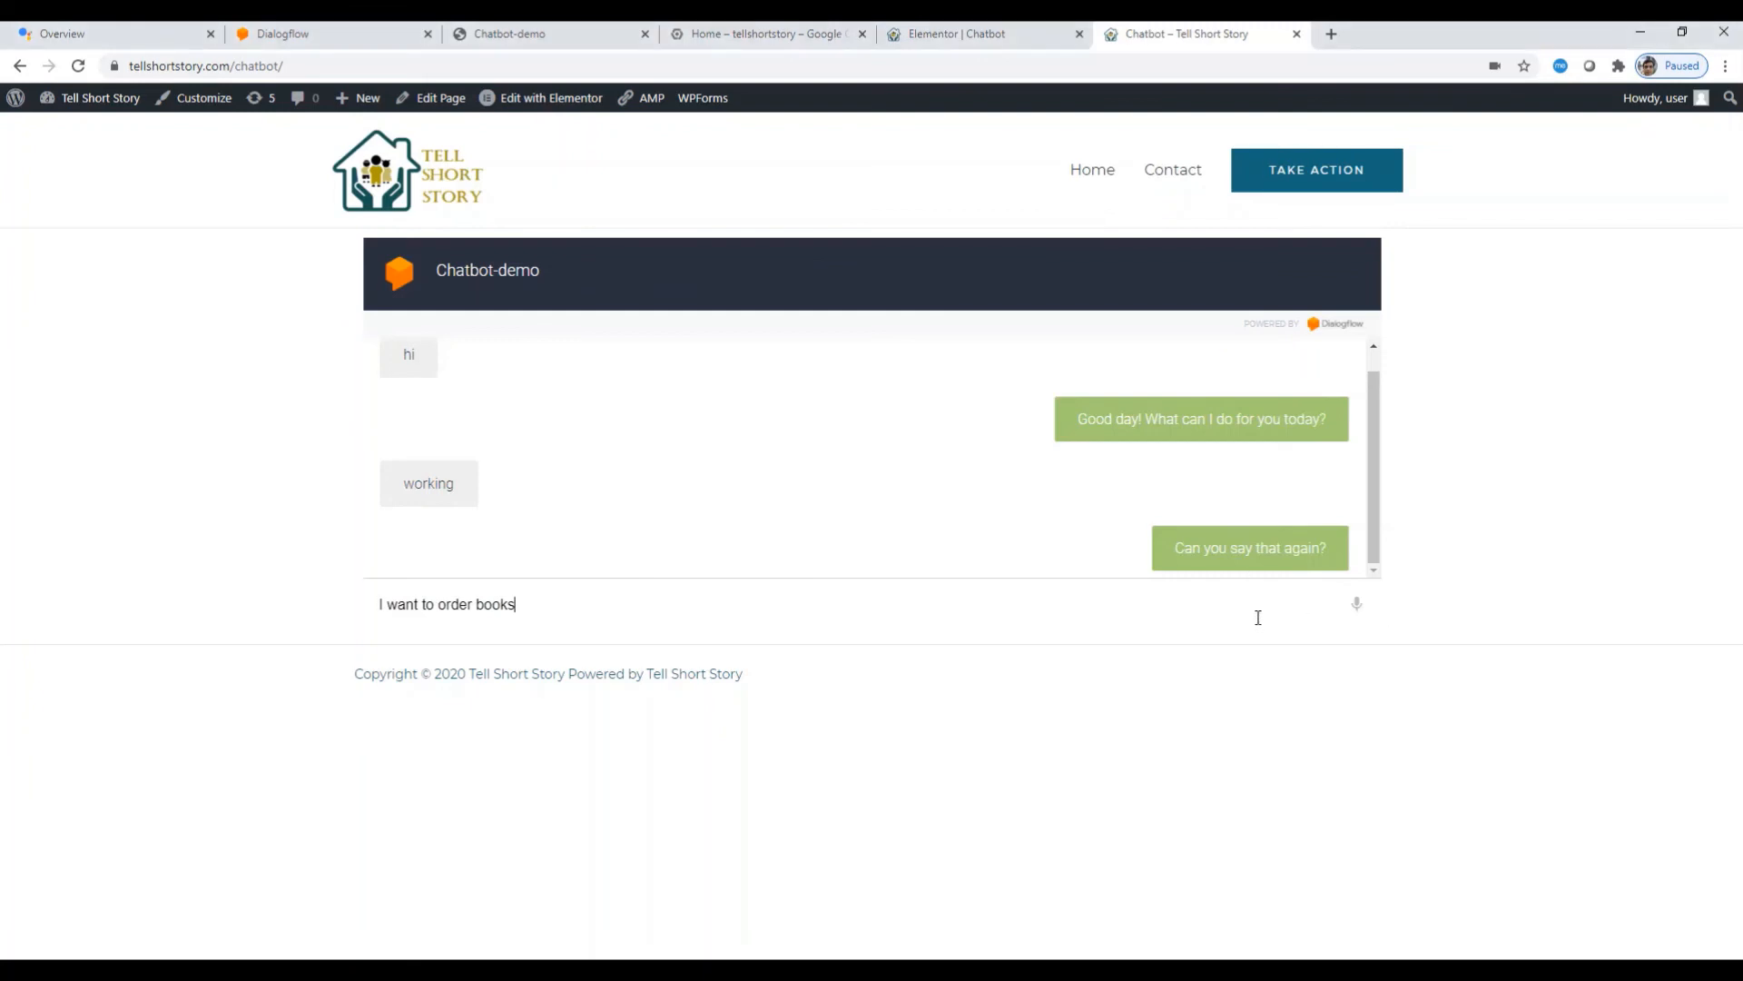
key("Return")
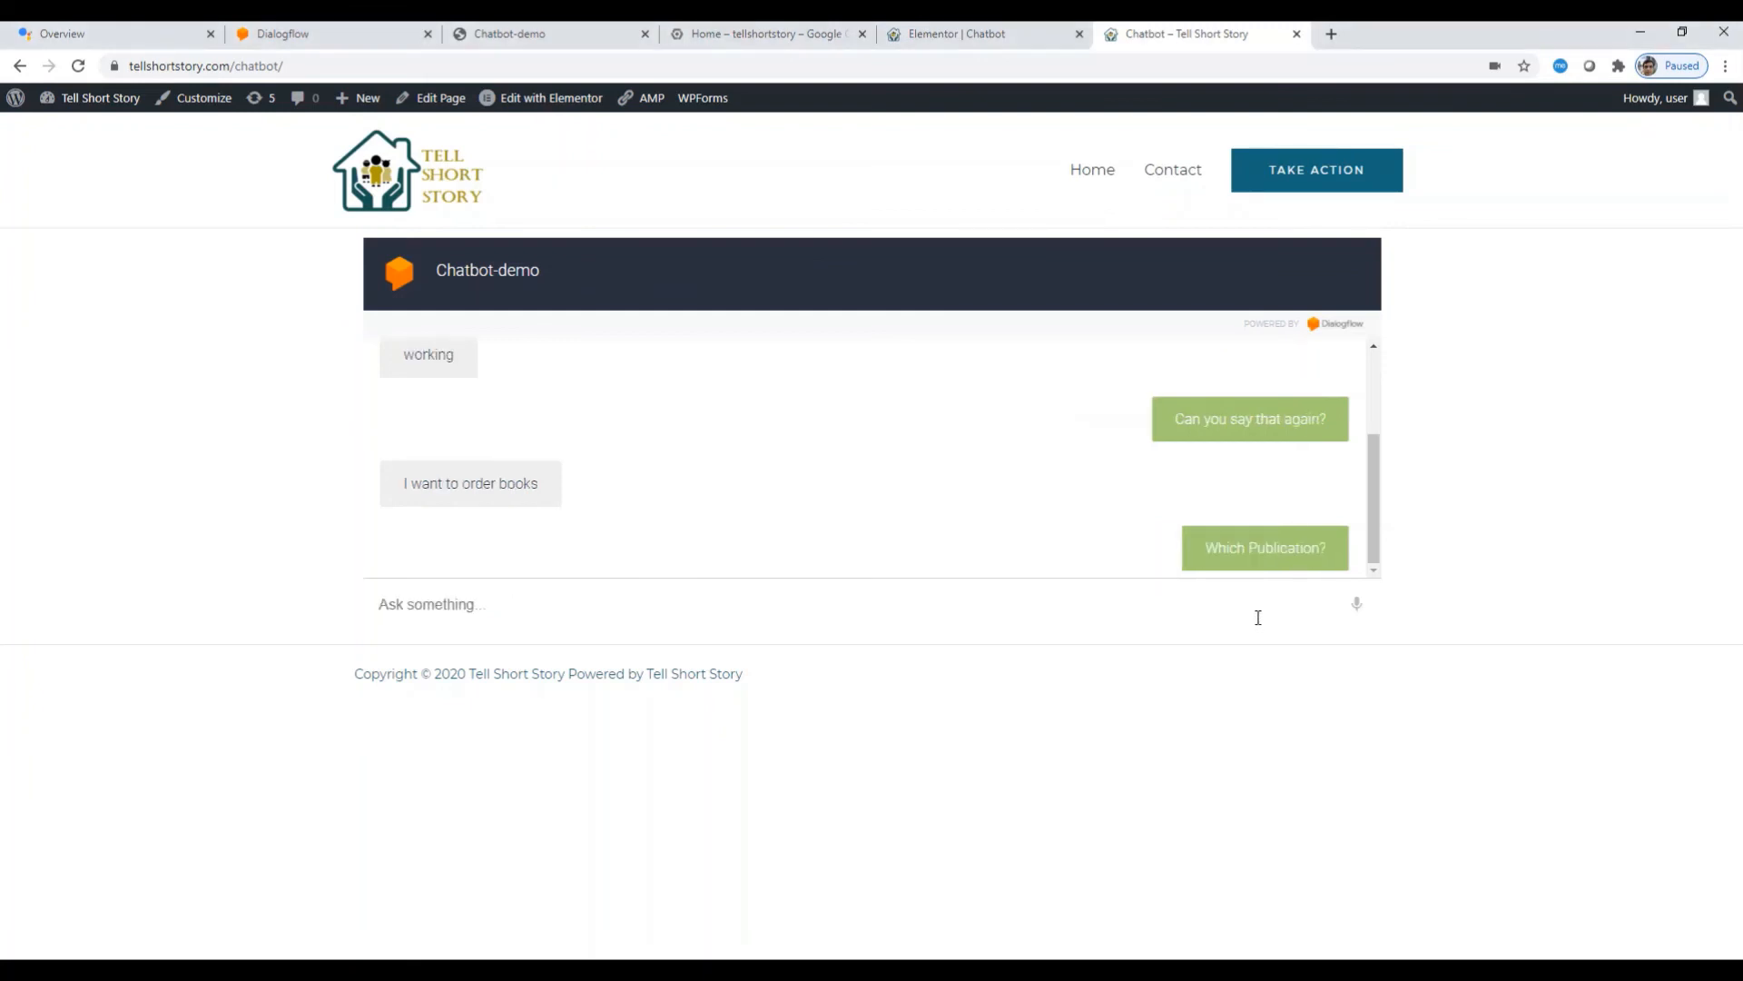
type("Apple")
key("Return")
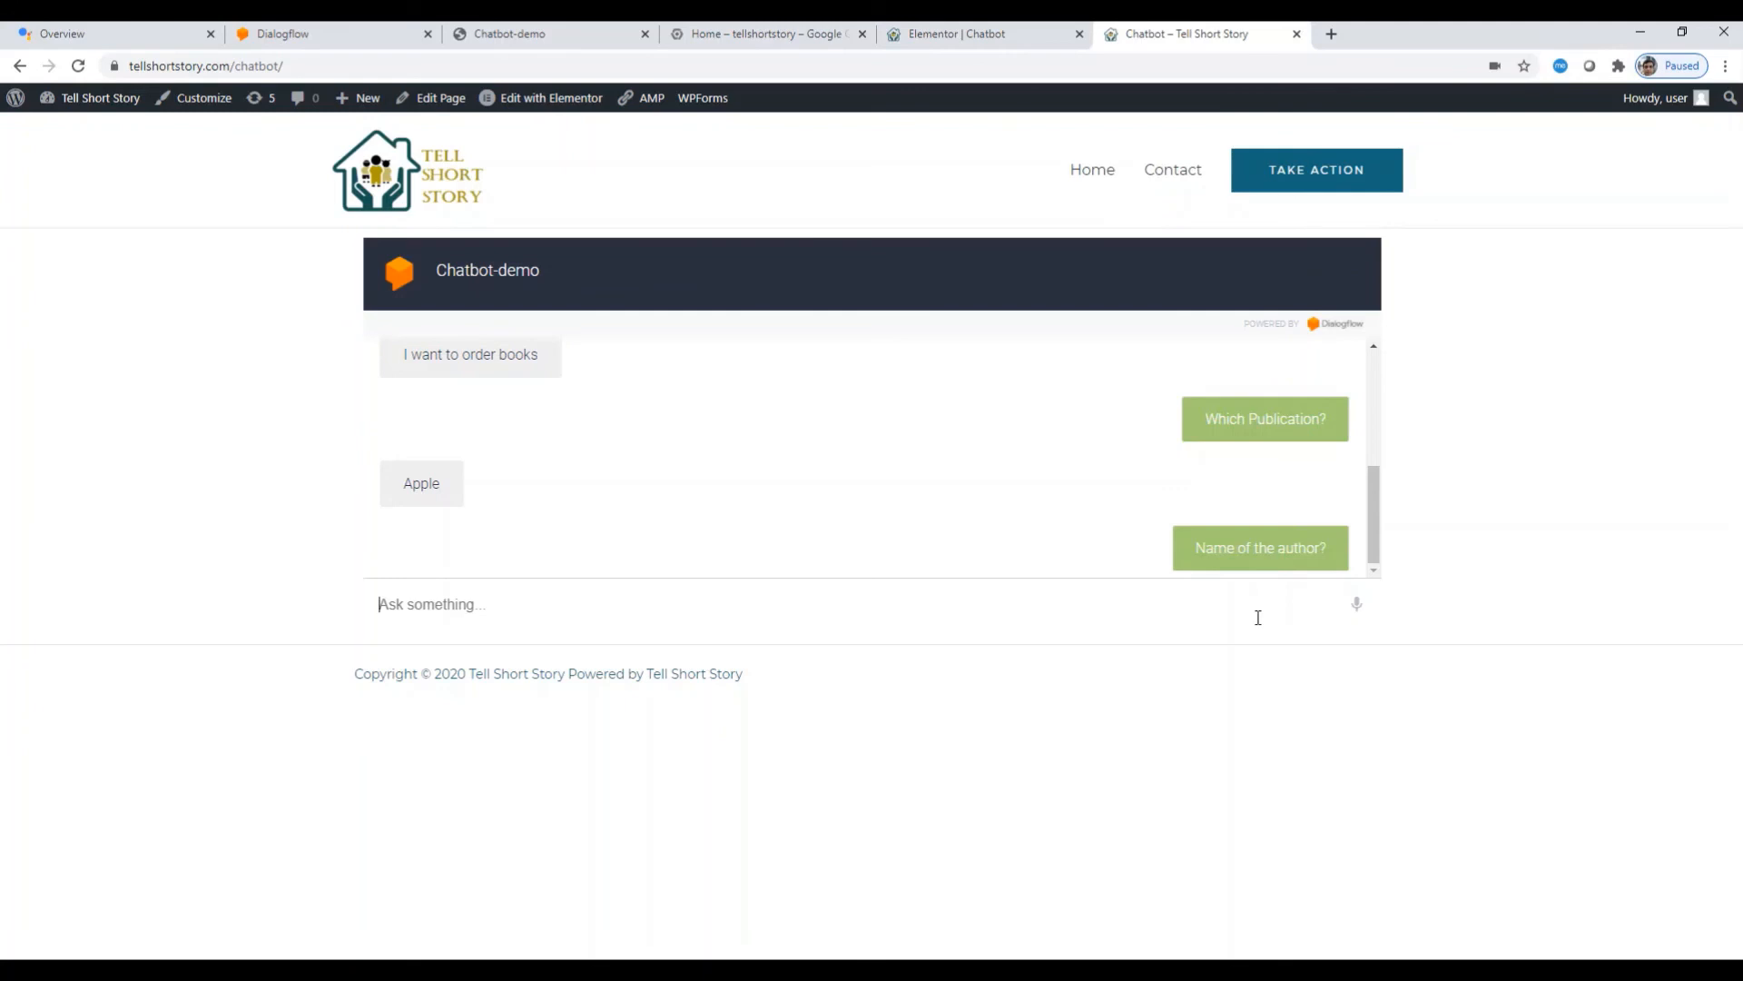
Step: Reply 'steel', then Christie as author and 5 copies to complete the order
type("wer")
key("ctrl+a")
type("steel")
key("Return")
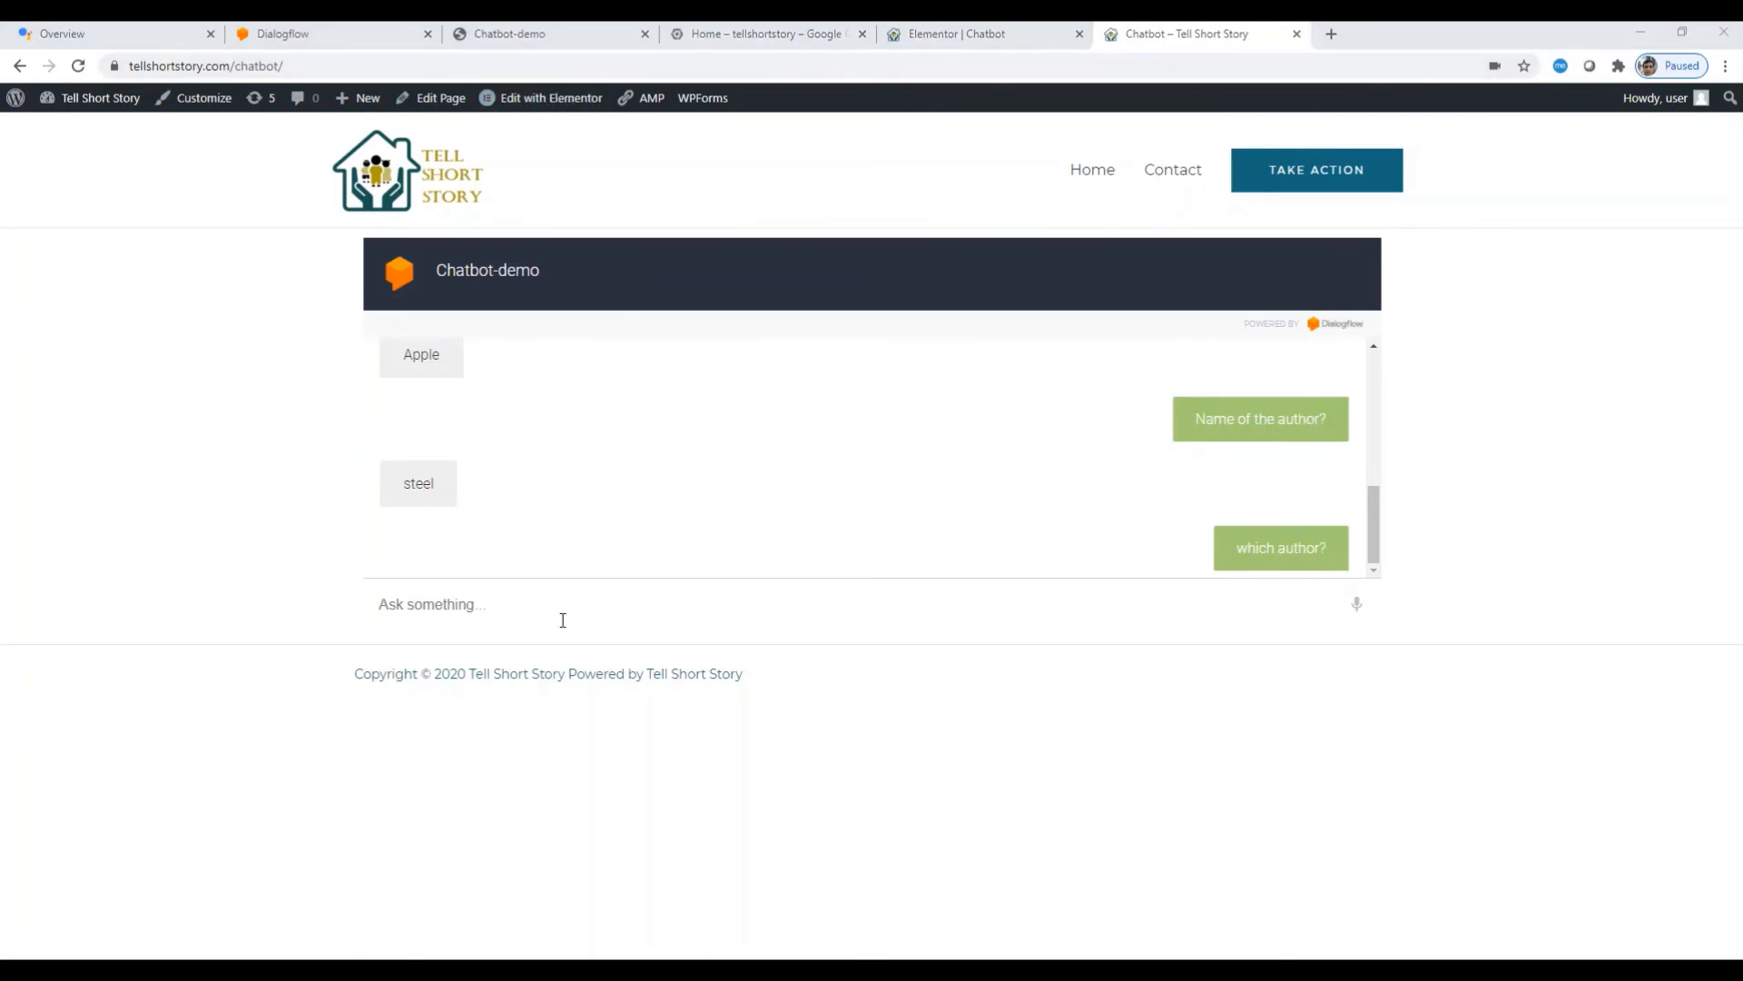
type("Christie")
key("Return")
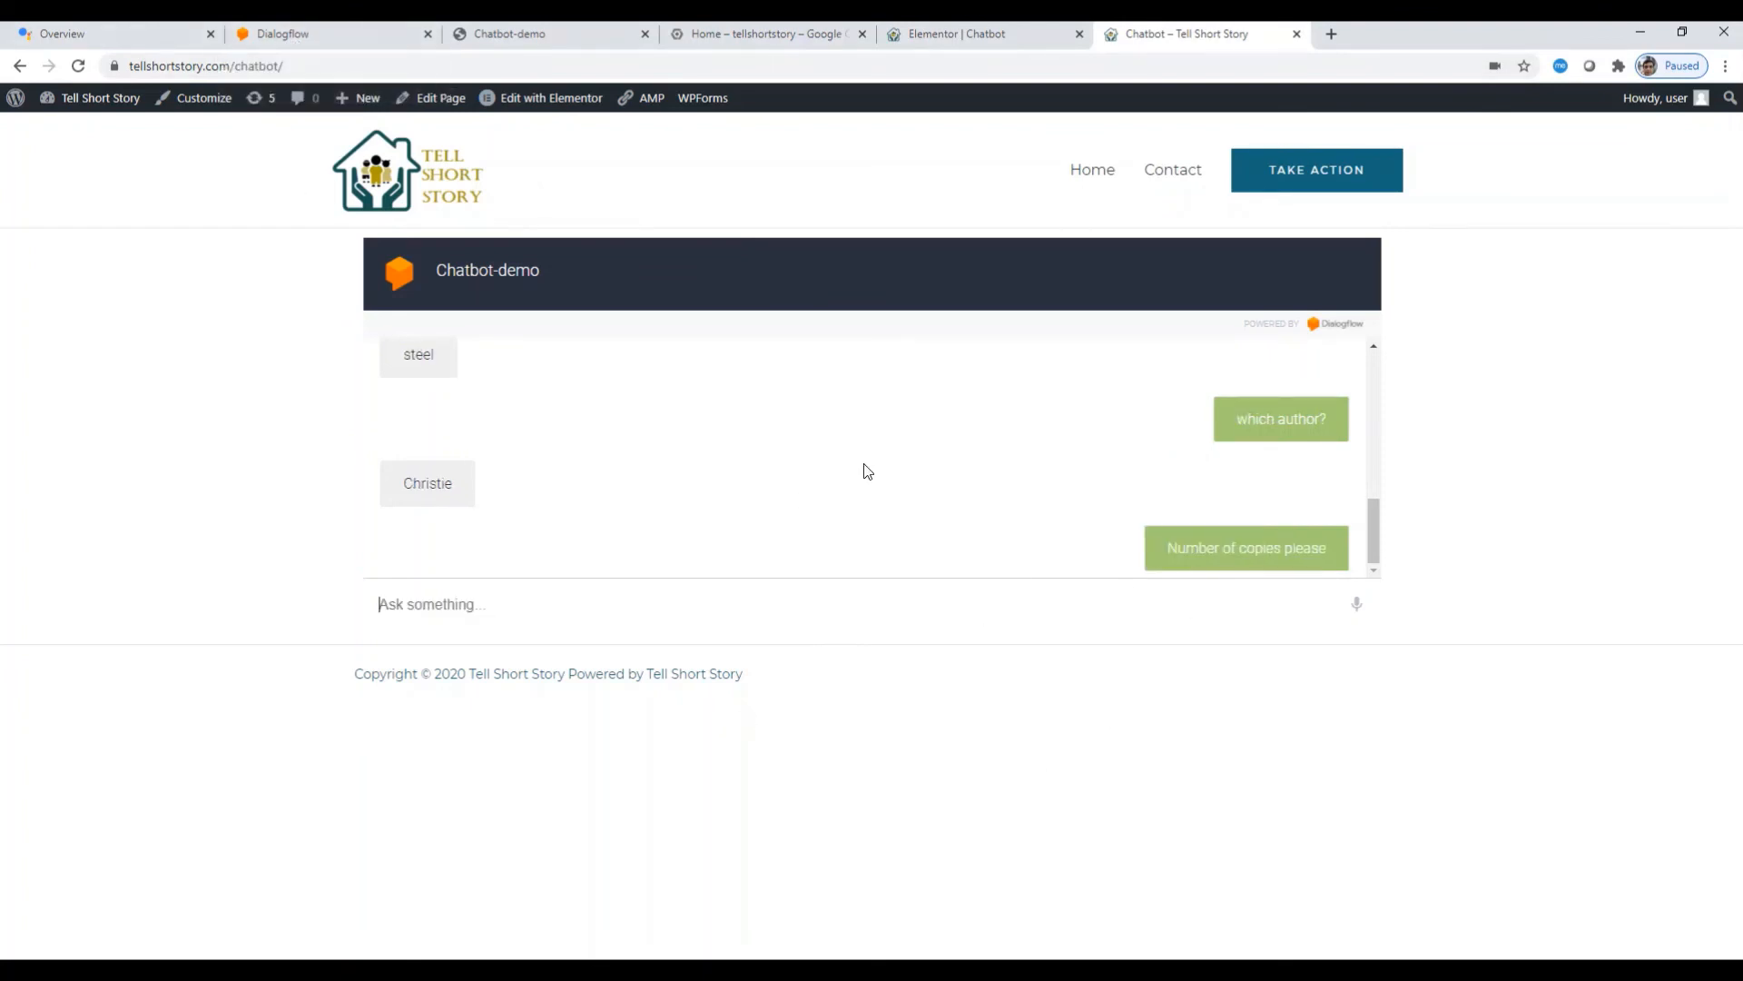
left_click(526, 609)
type("5")
key("Return")
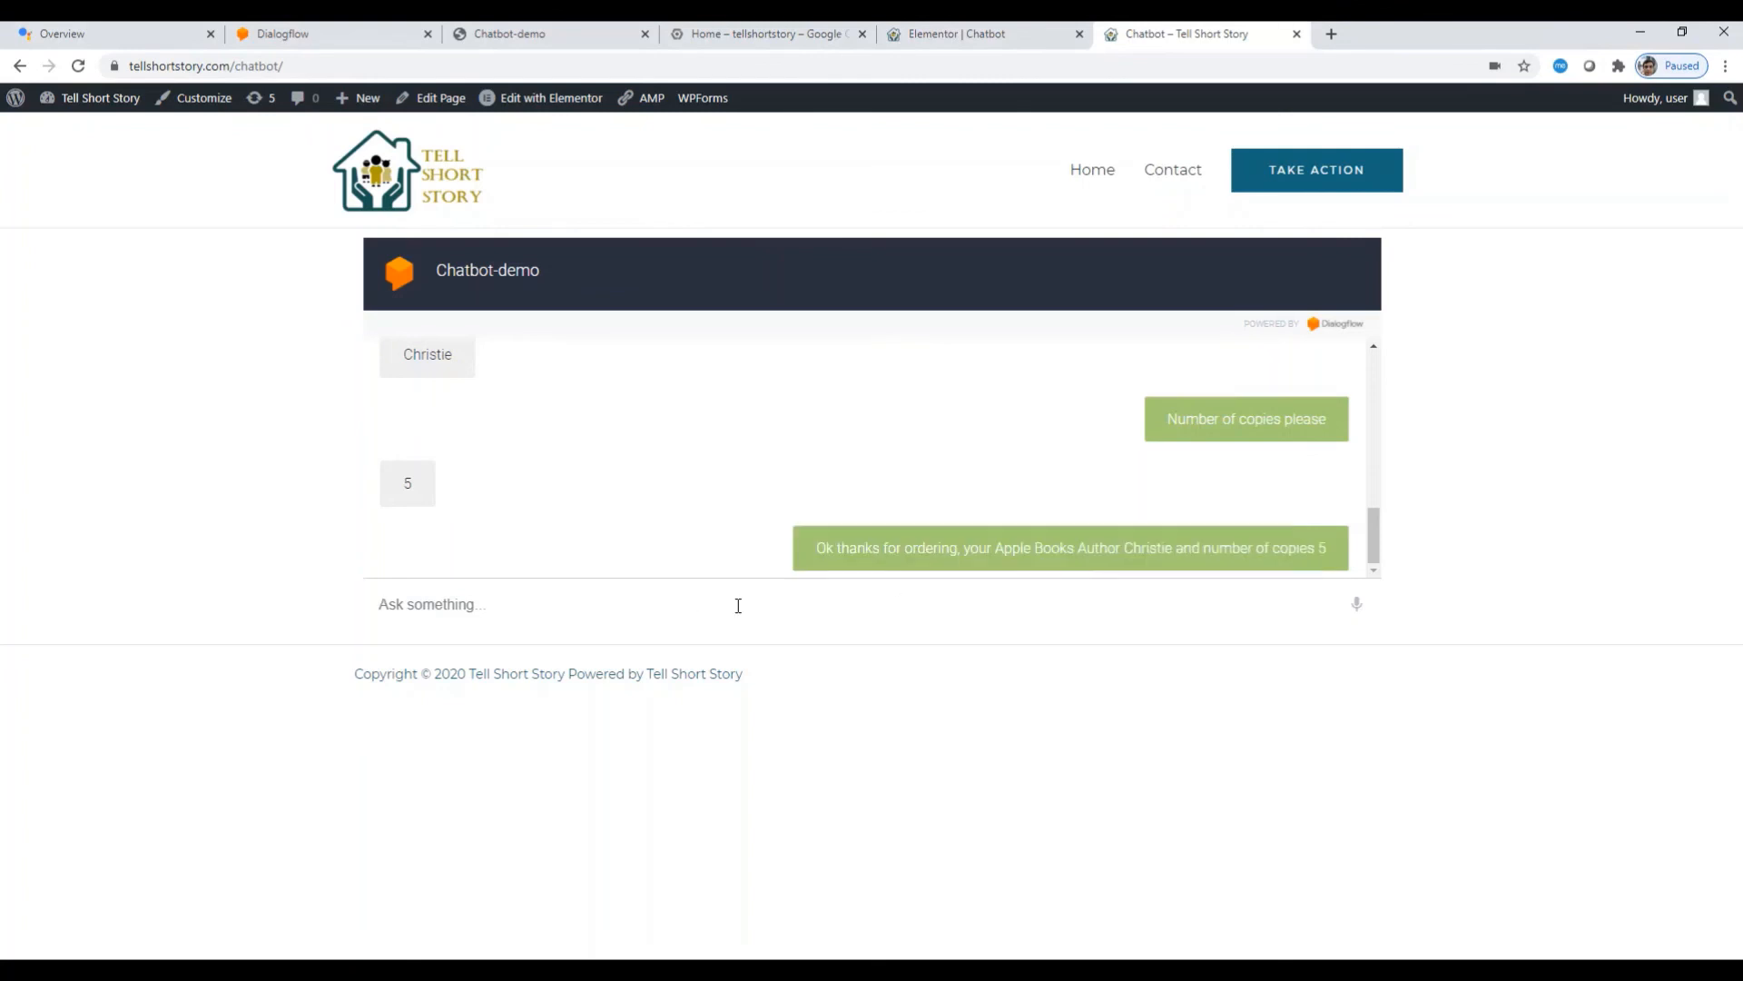